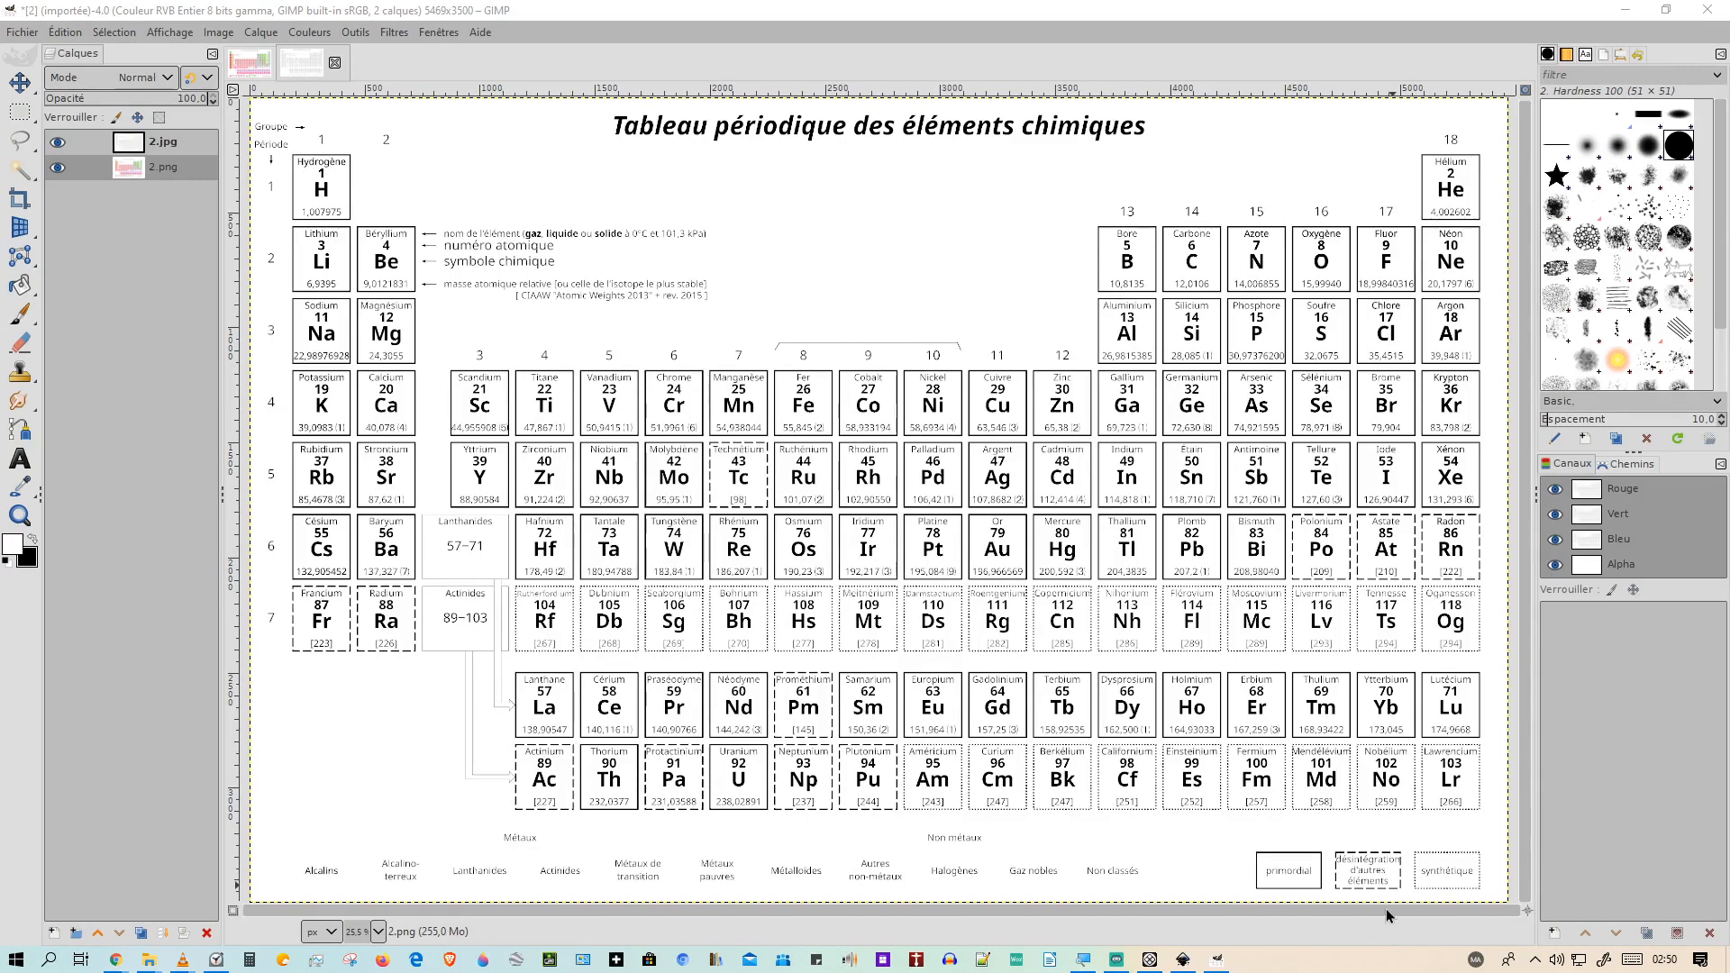
Compare the black-and-white 2.jpg layer with the coloured 2.png layer beneath by hiding and reshowing it.
right_click(1128, 4)
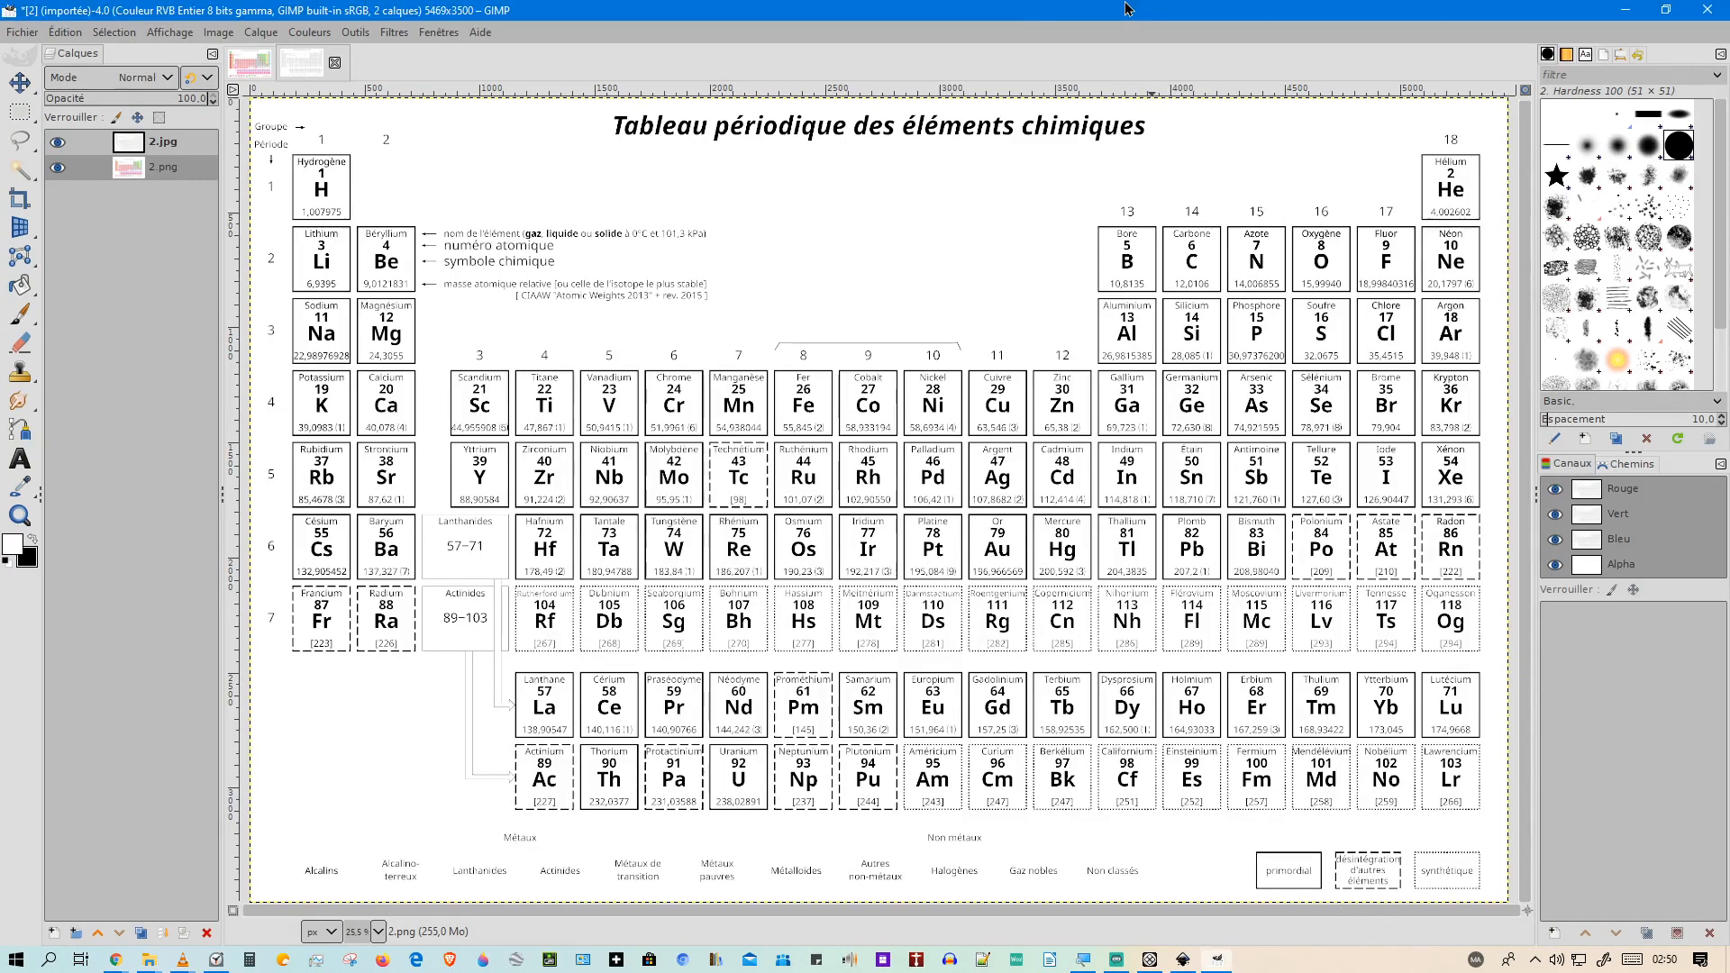
left_click(1009, 4)
left_click(58, 142)
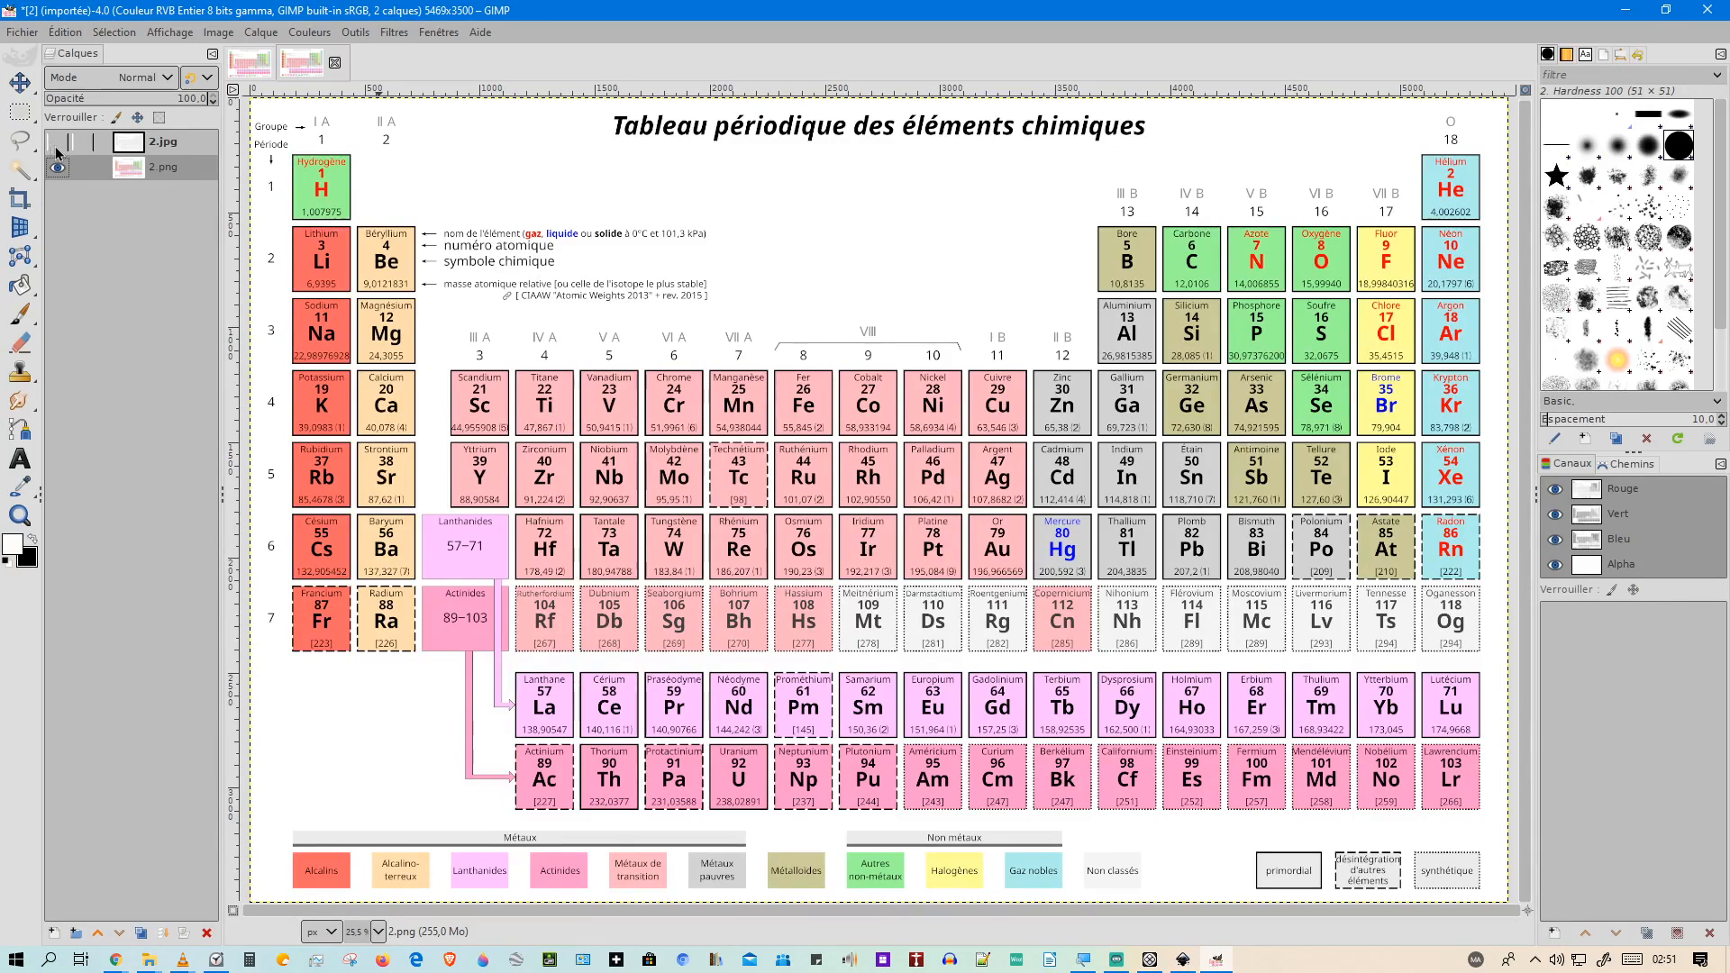
left_click(56, 150)
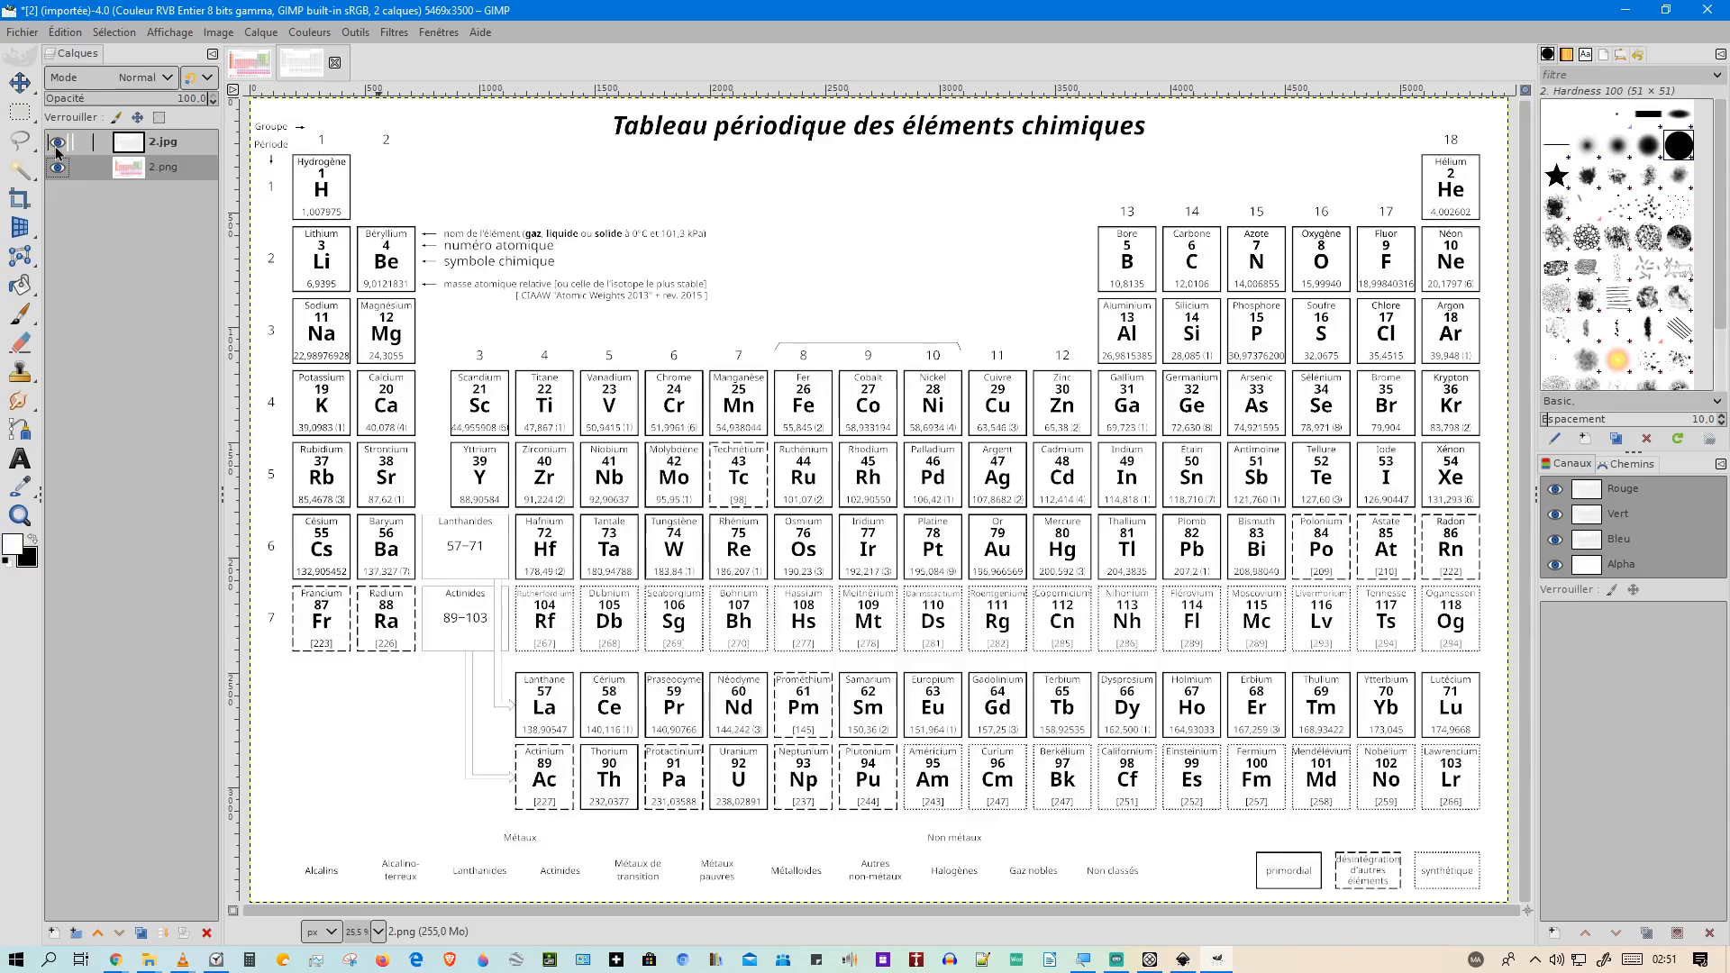
Switch to the single-layer coloured periodic table image, fit it to the window and open the Curves adjustment.
left_click(252, 70)
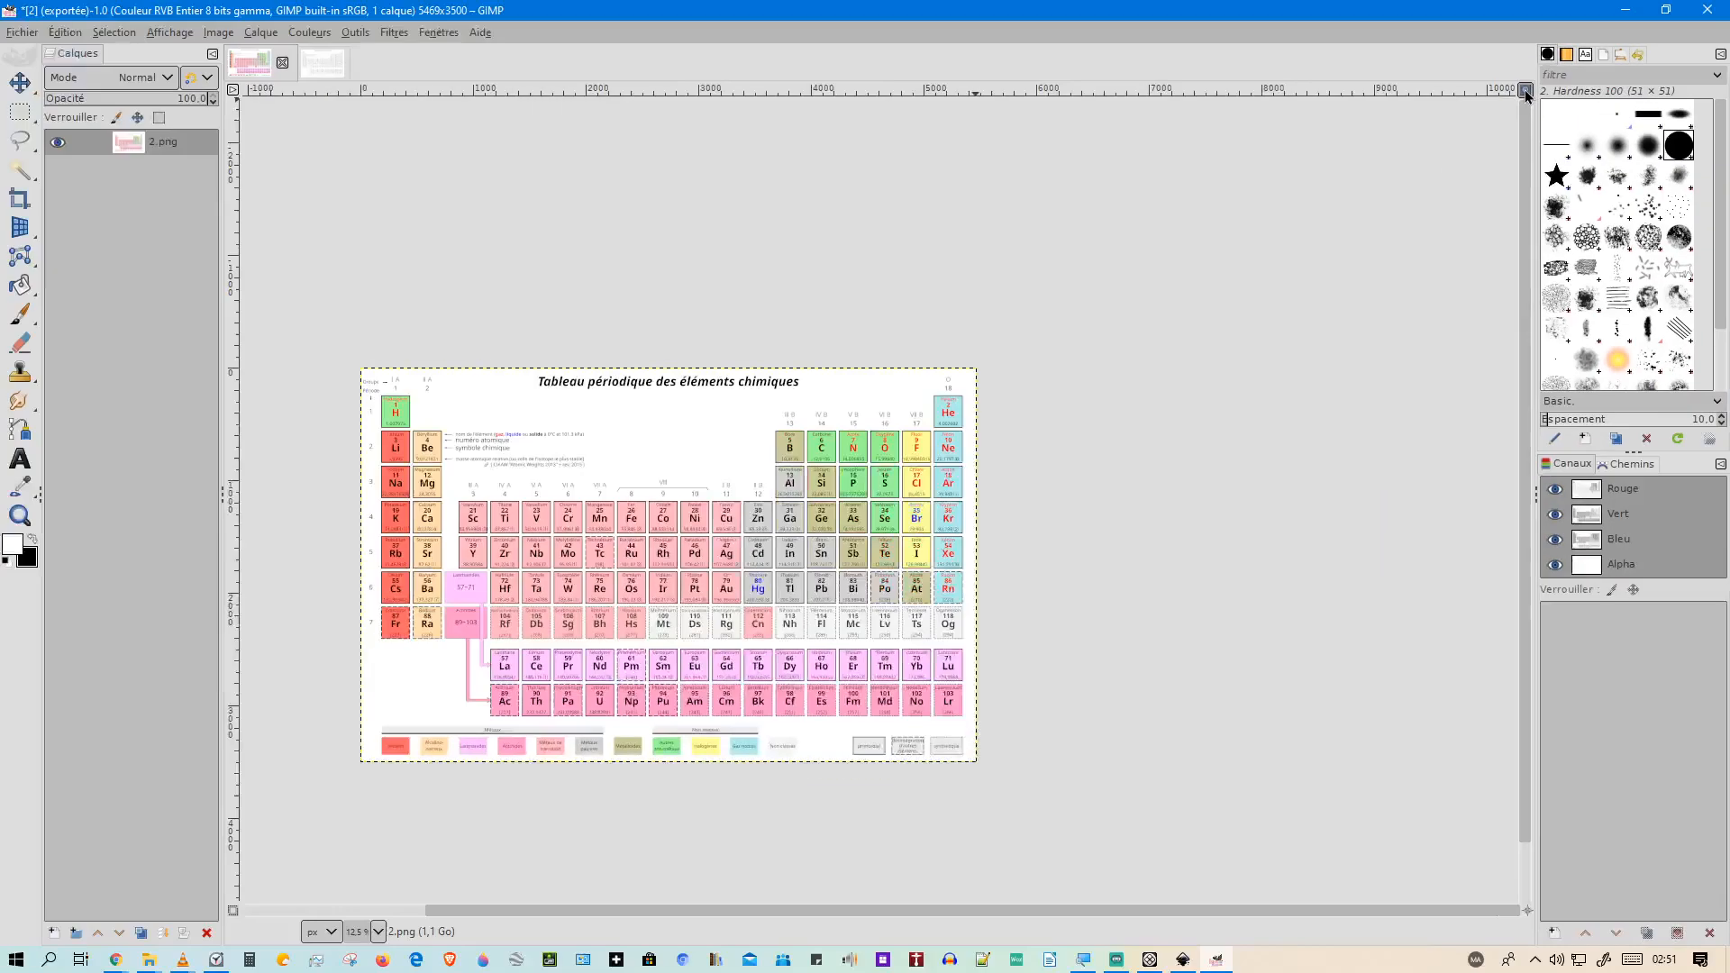
left_click(1520, 91)
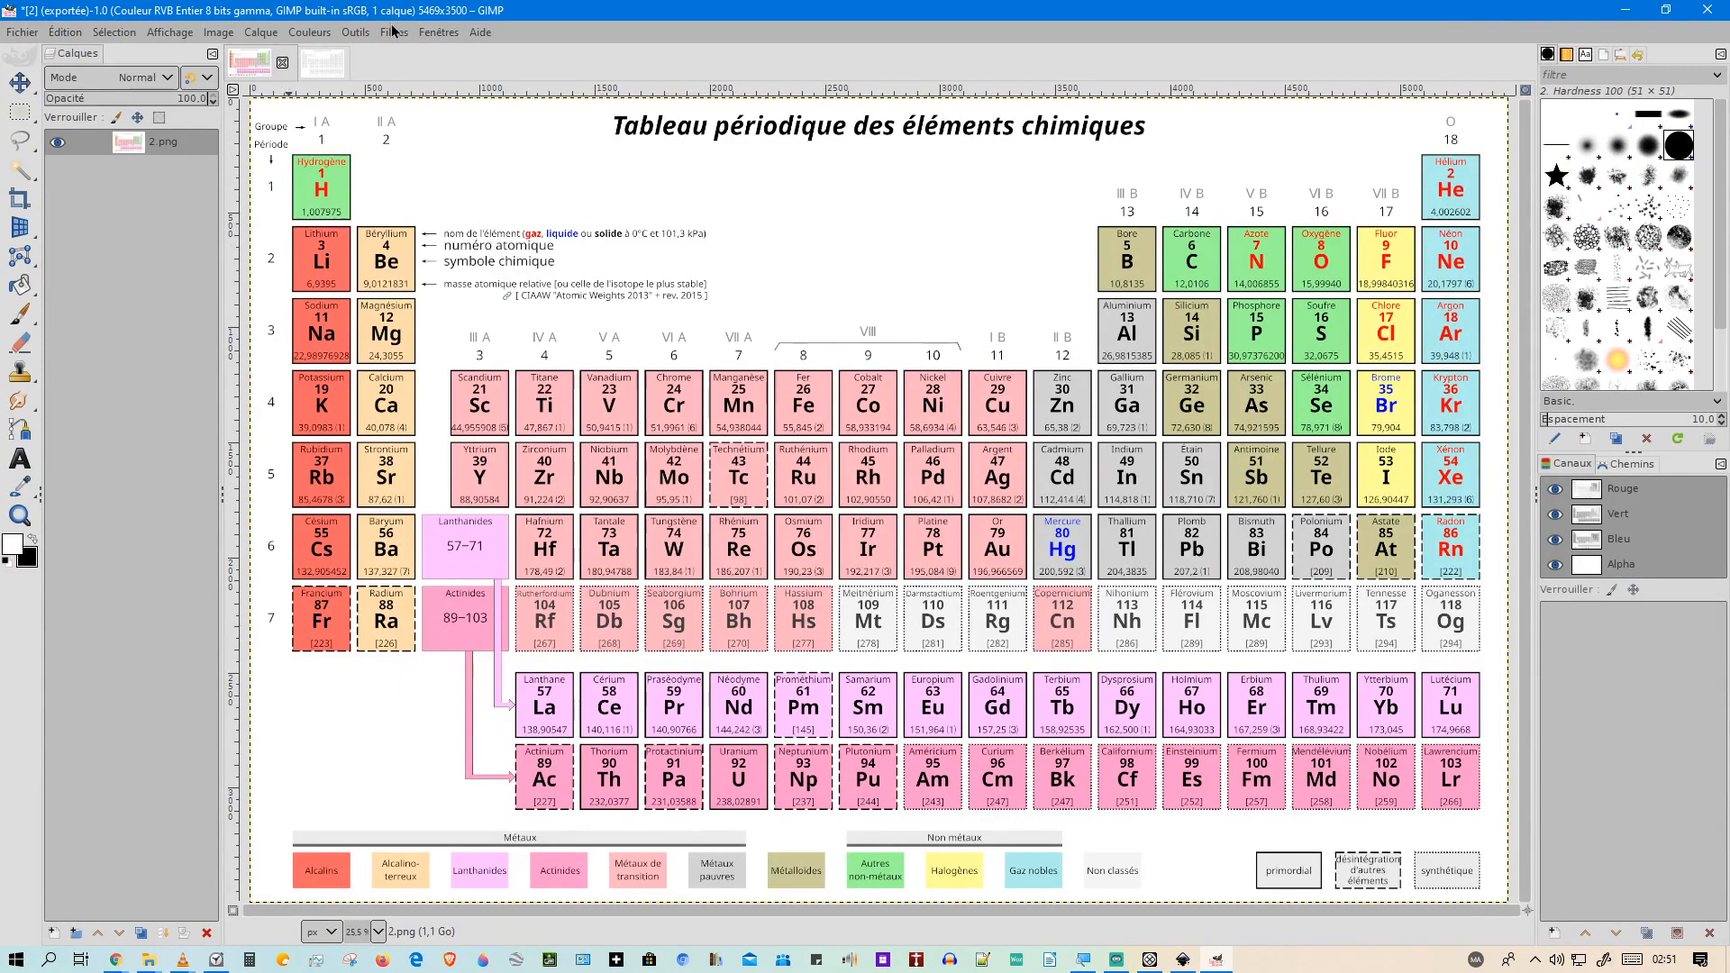
left_click(307, 33)
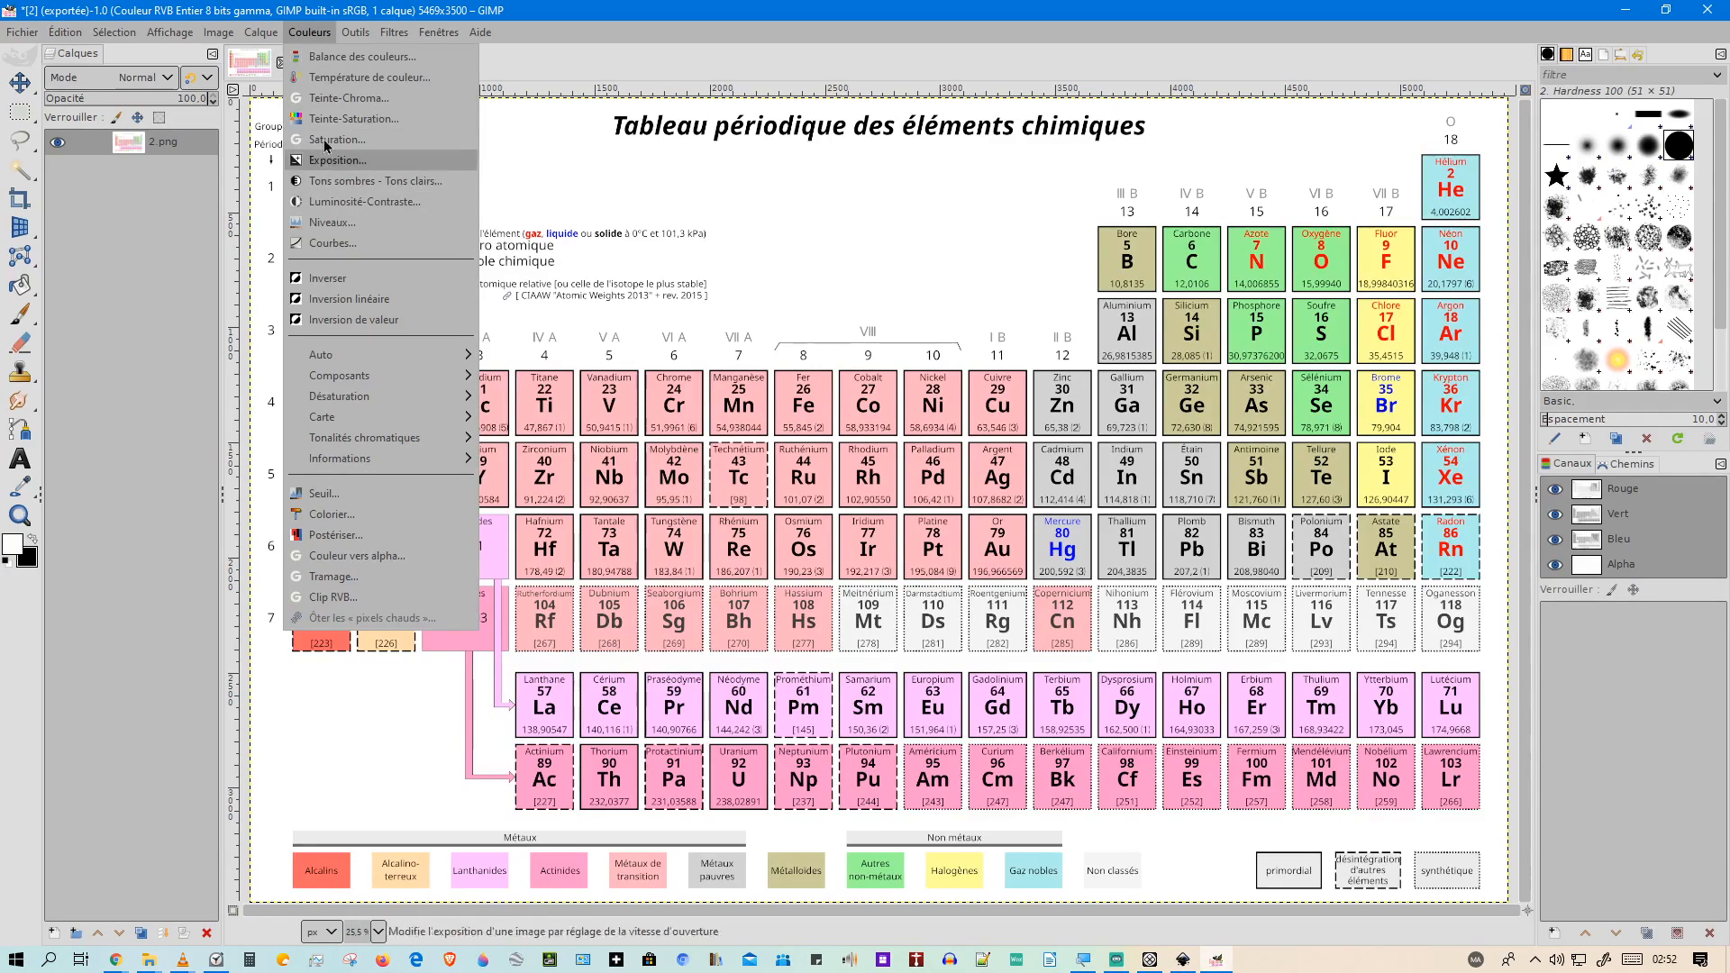
left_click(297, 36)
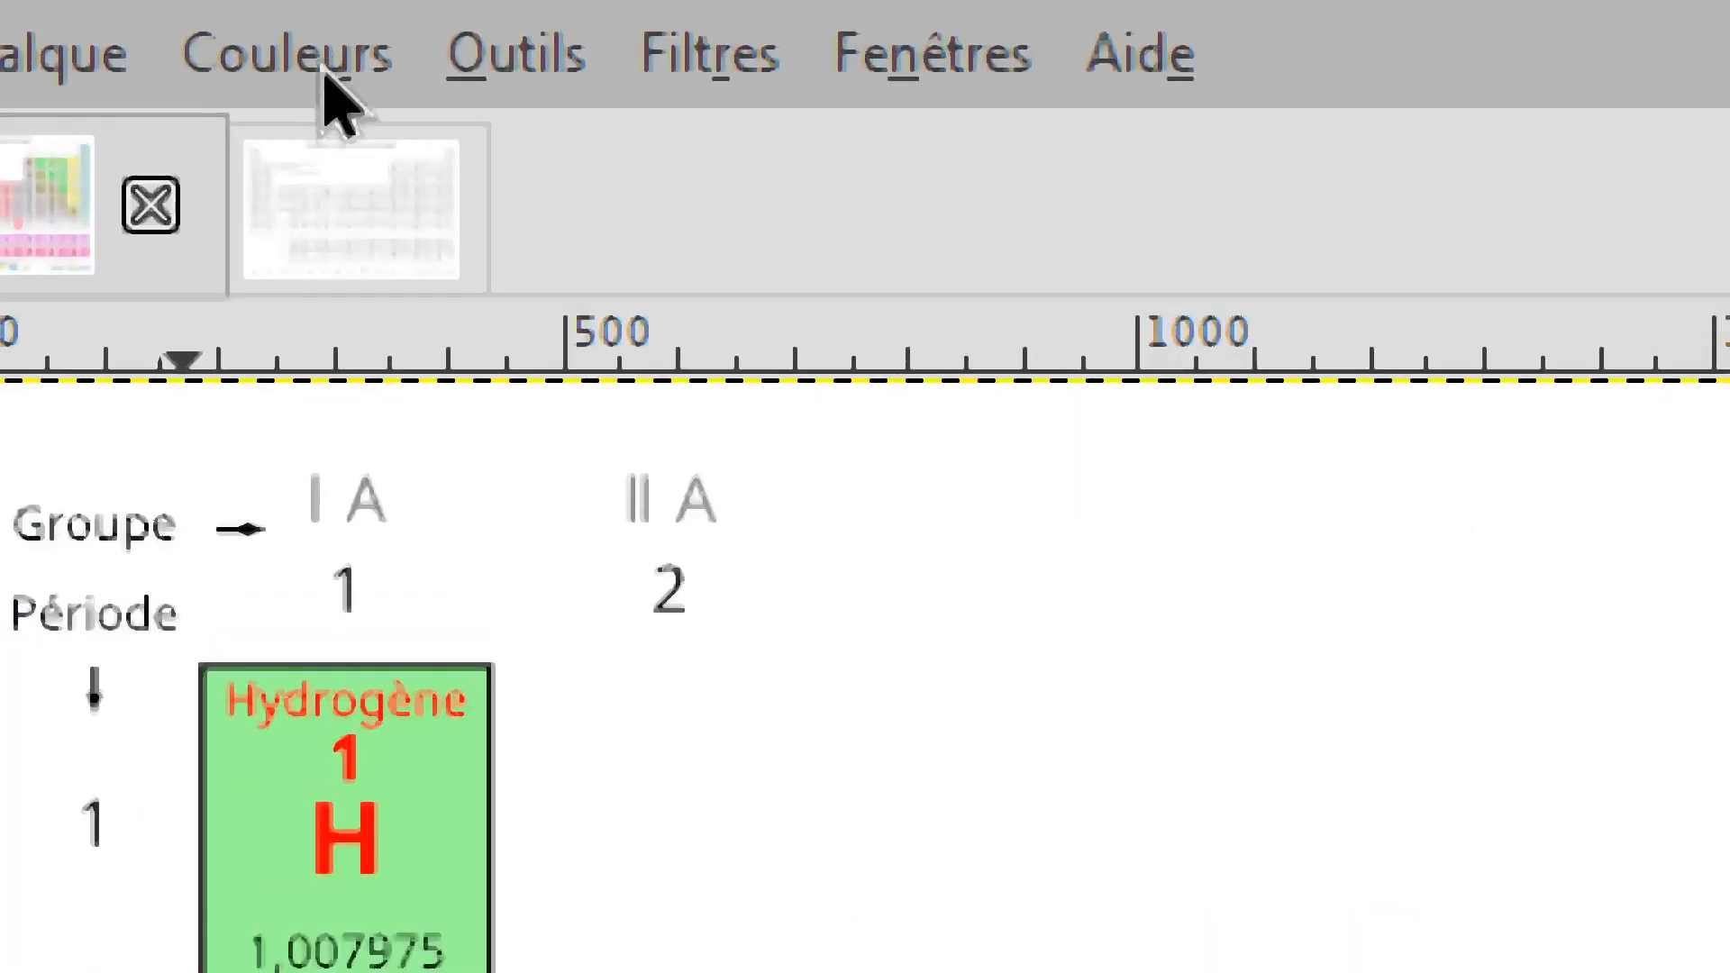
left_click(331, 83)
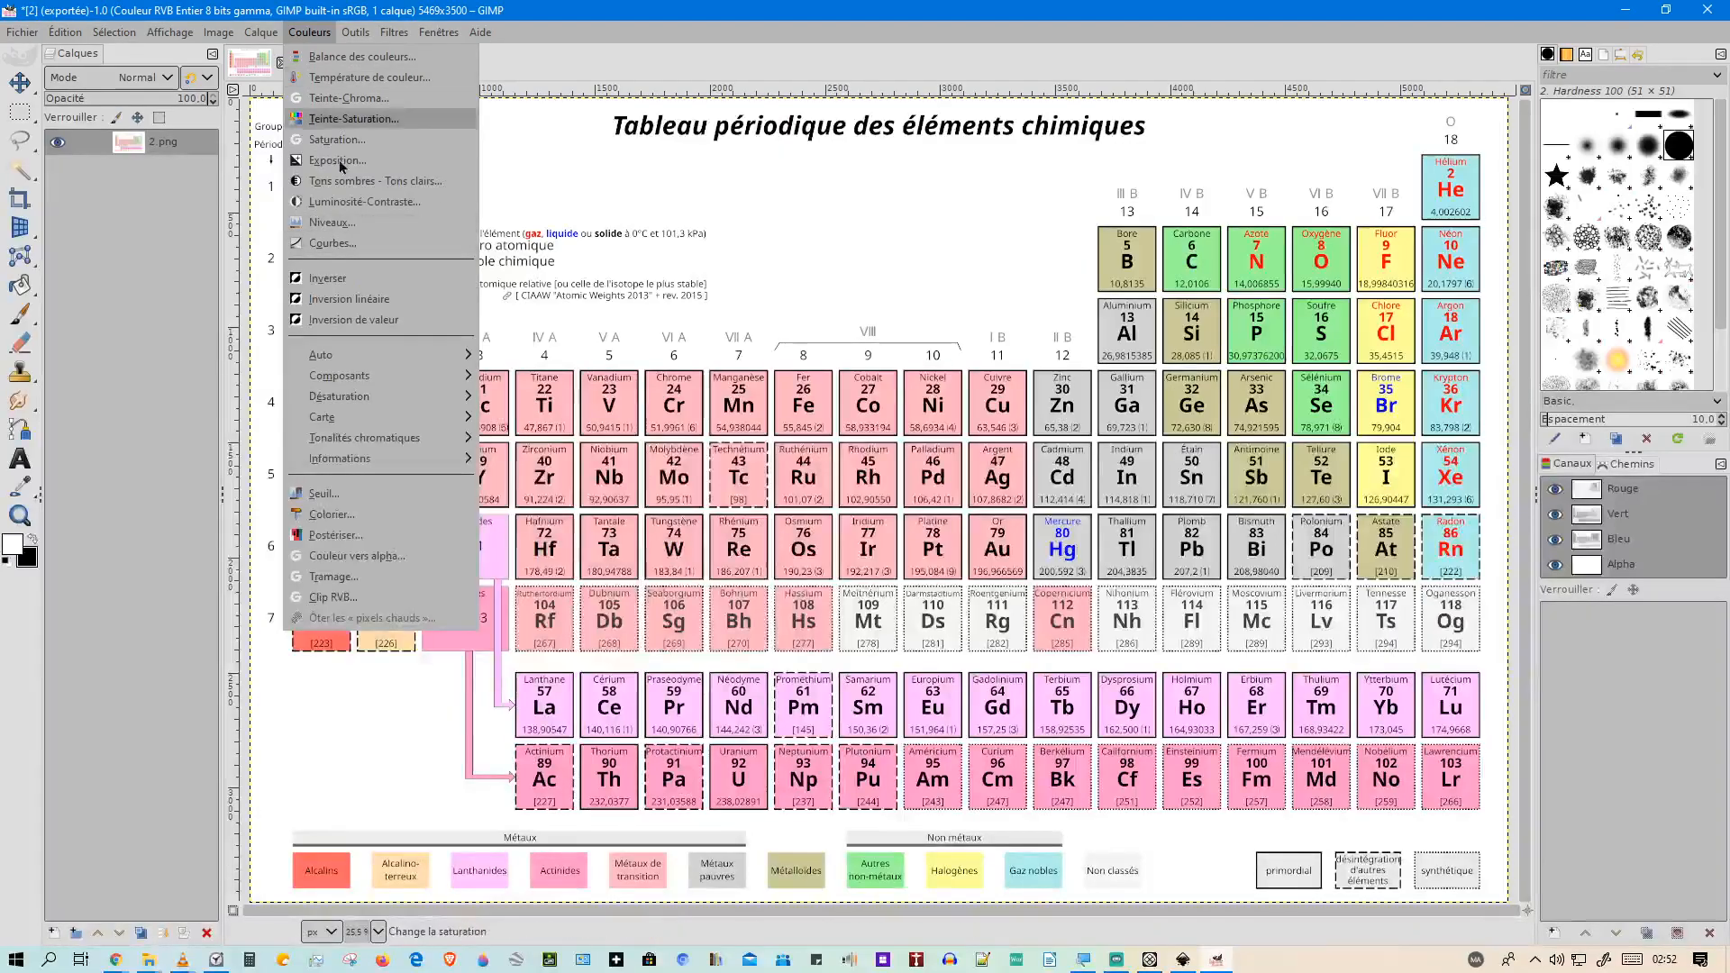
left_click(332, 243)
left_click_drag(205, 145, 992, 163)
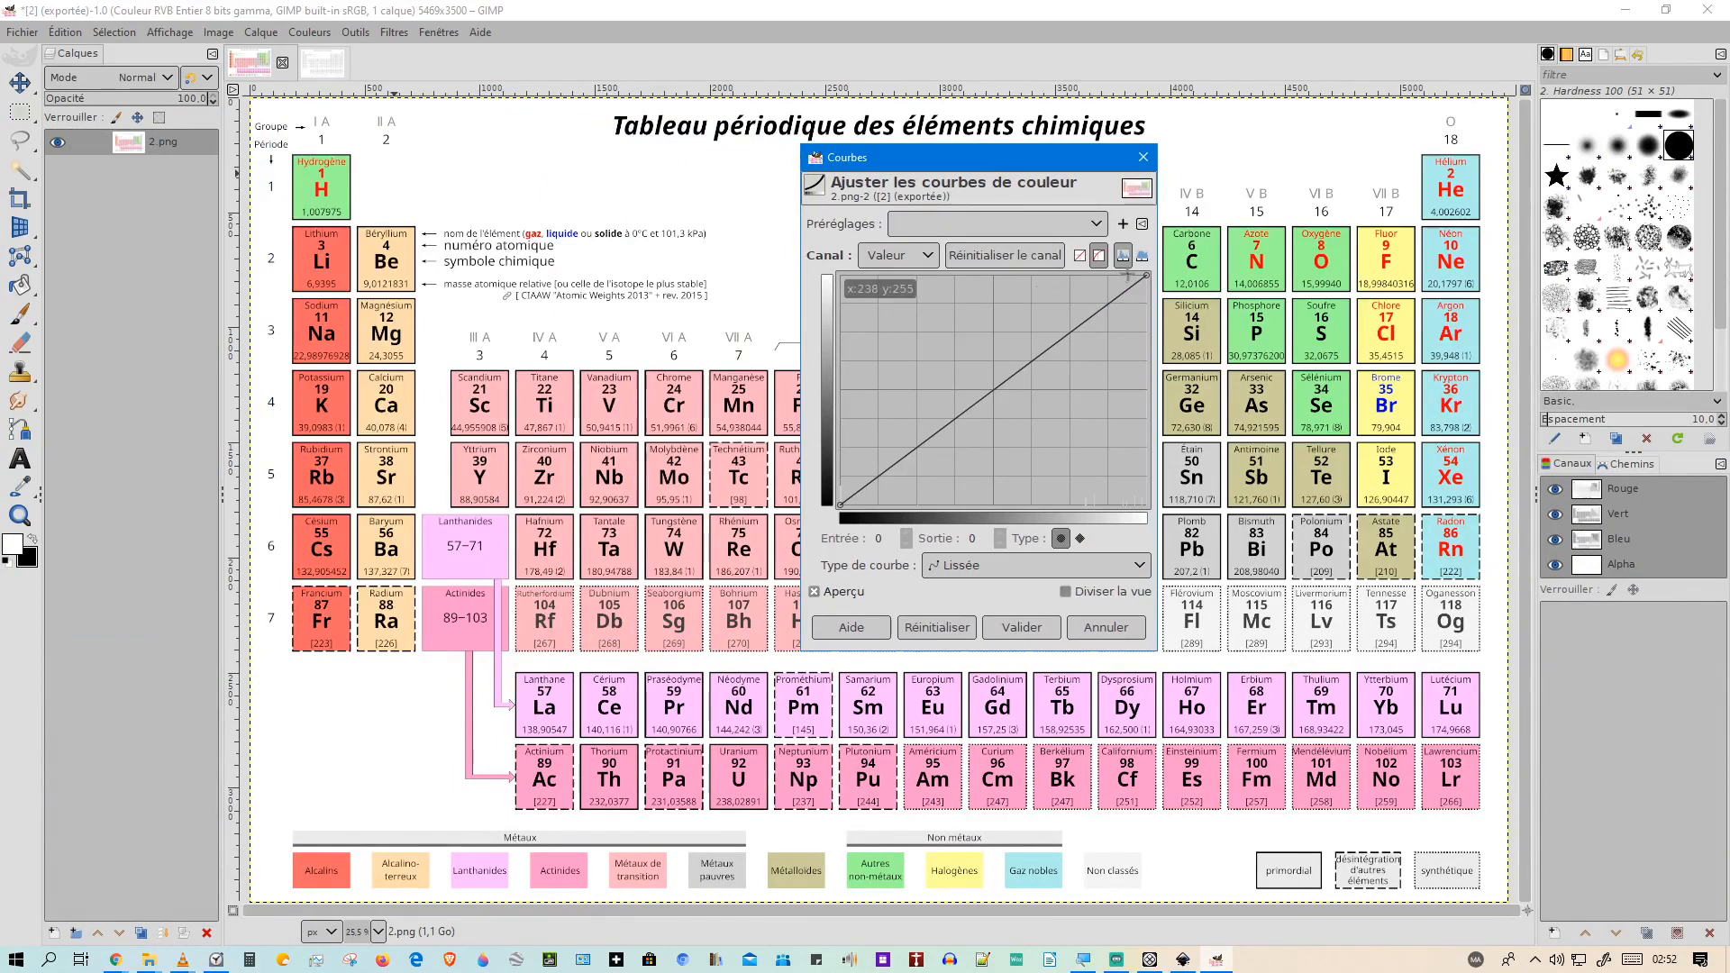
Try inverting the Value curve by swapping the output levels of its end points, and reset the adjustment.
left_click(1139, 275)
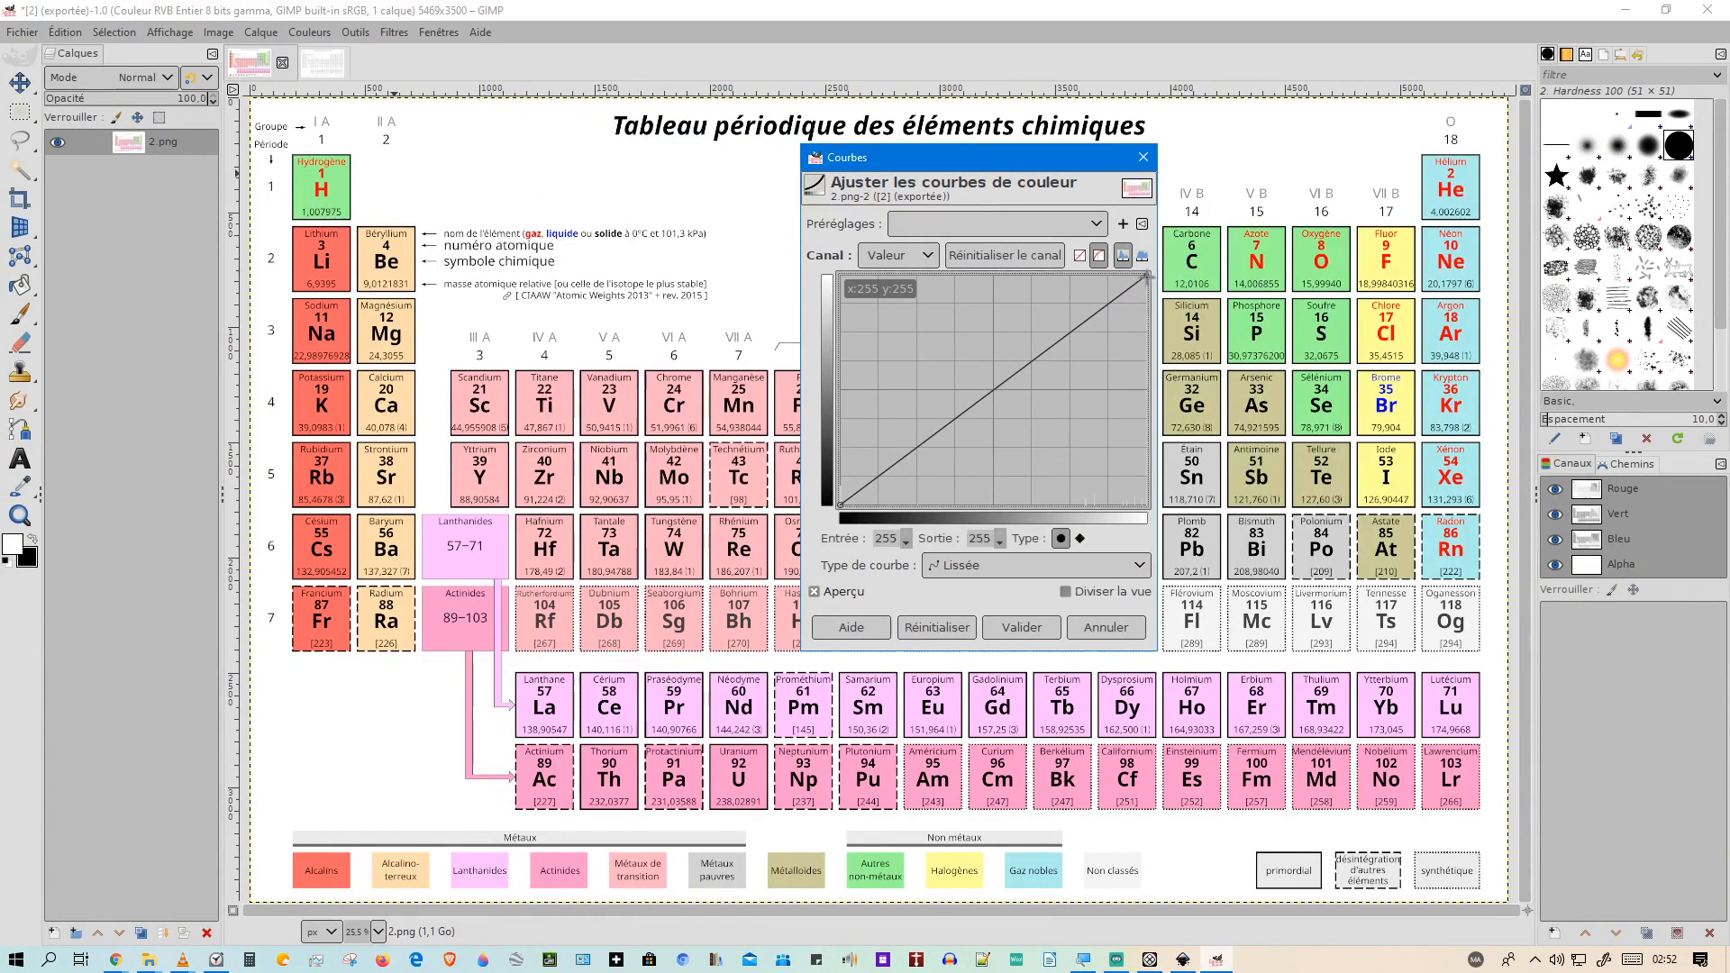
left_click_drag(1139, 275, 1147, 273)
left_click_drag(838, 512, 694, 197)
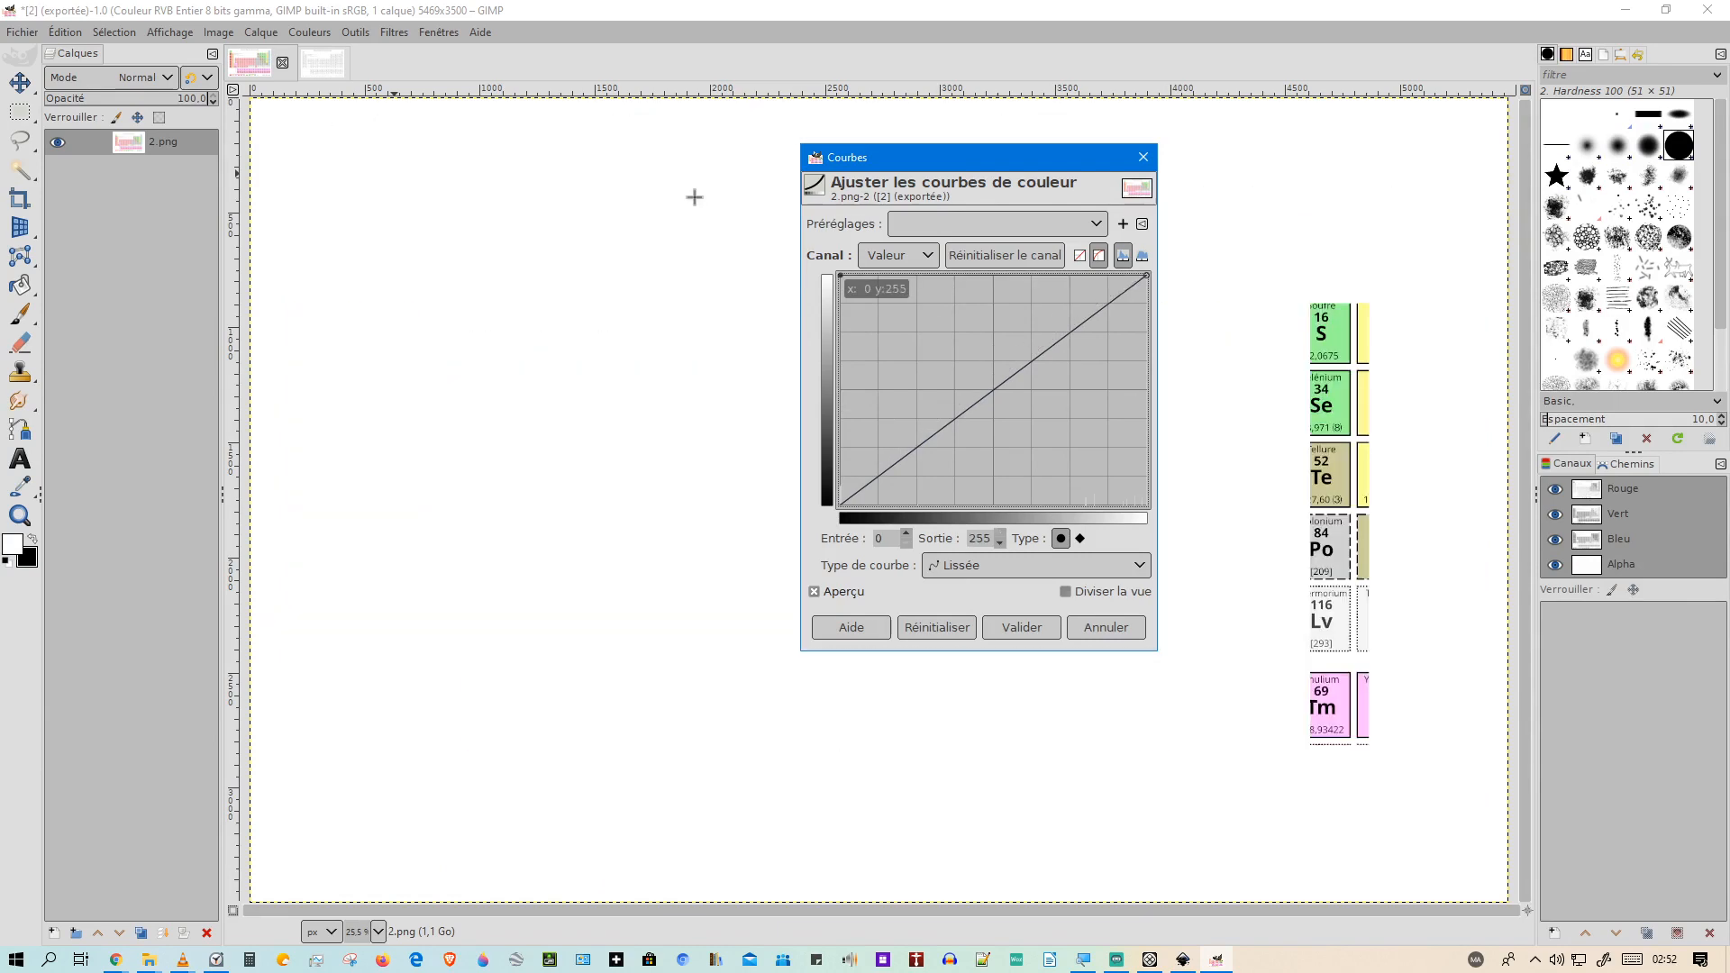
left_click_drag(659, 328, 1147, 277)
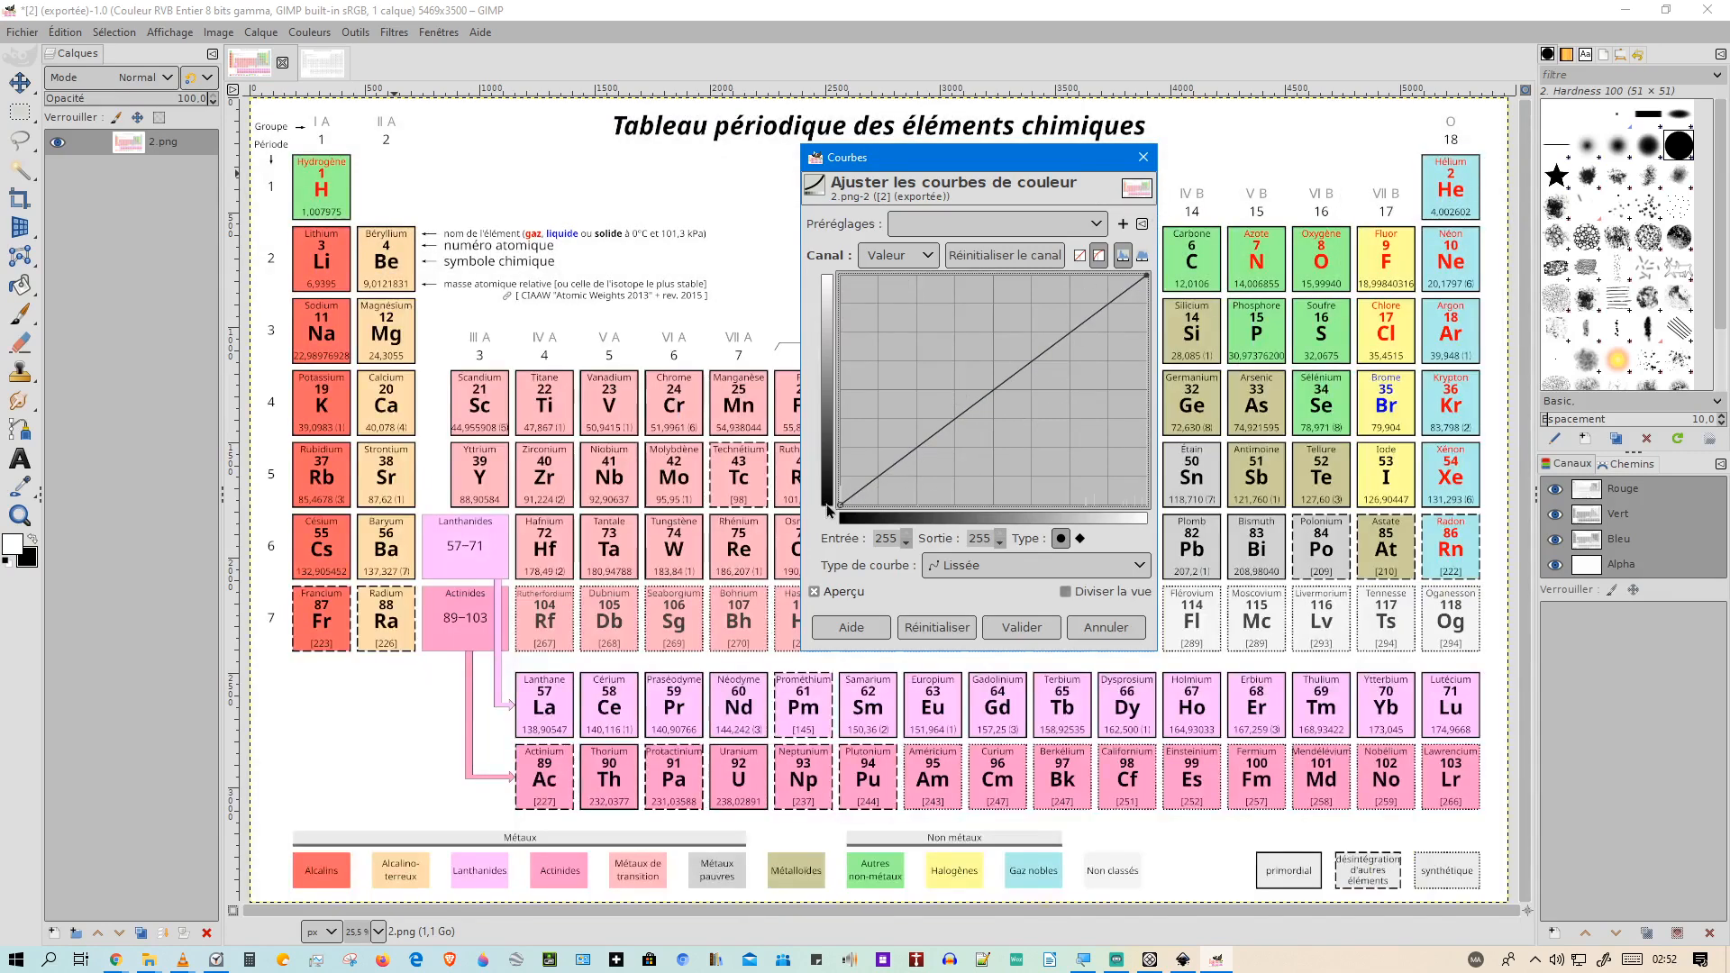
left_click_drag(839, 506, 730, 224)
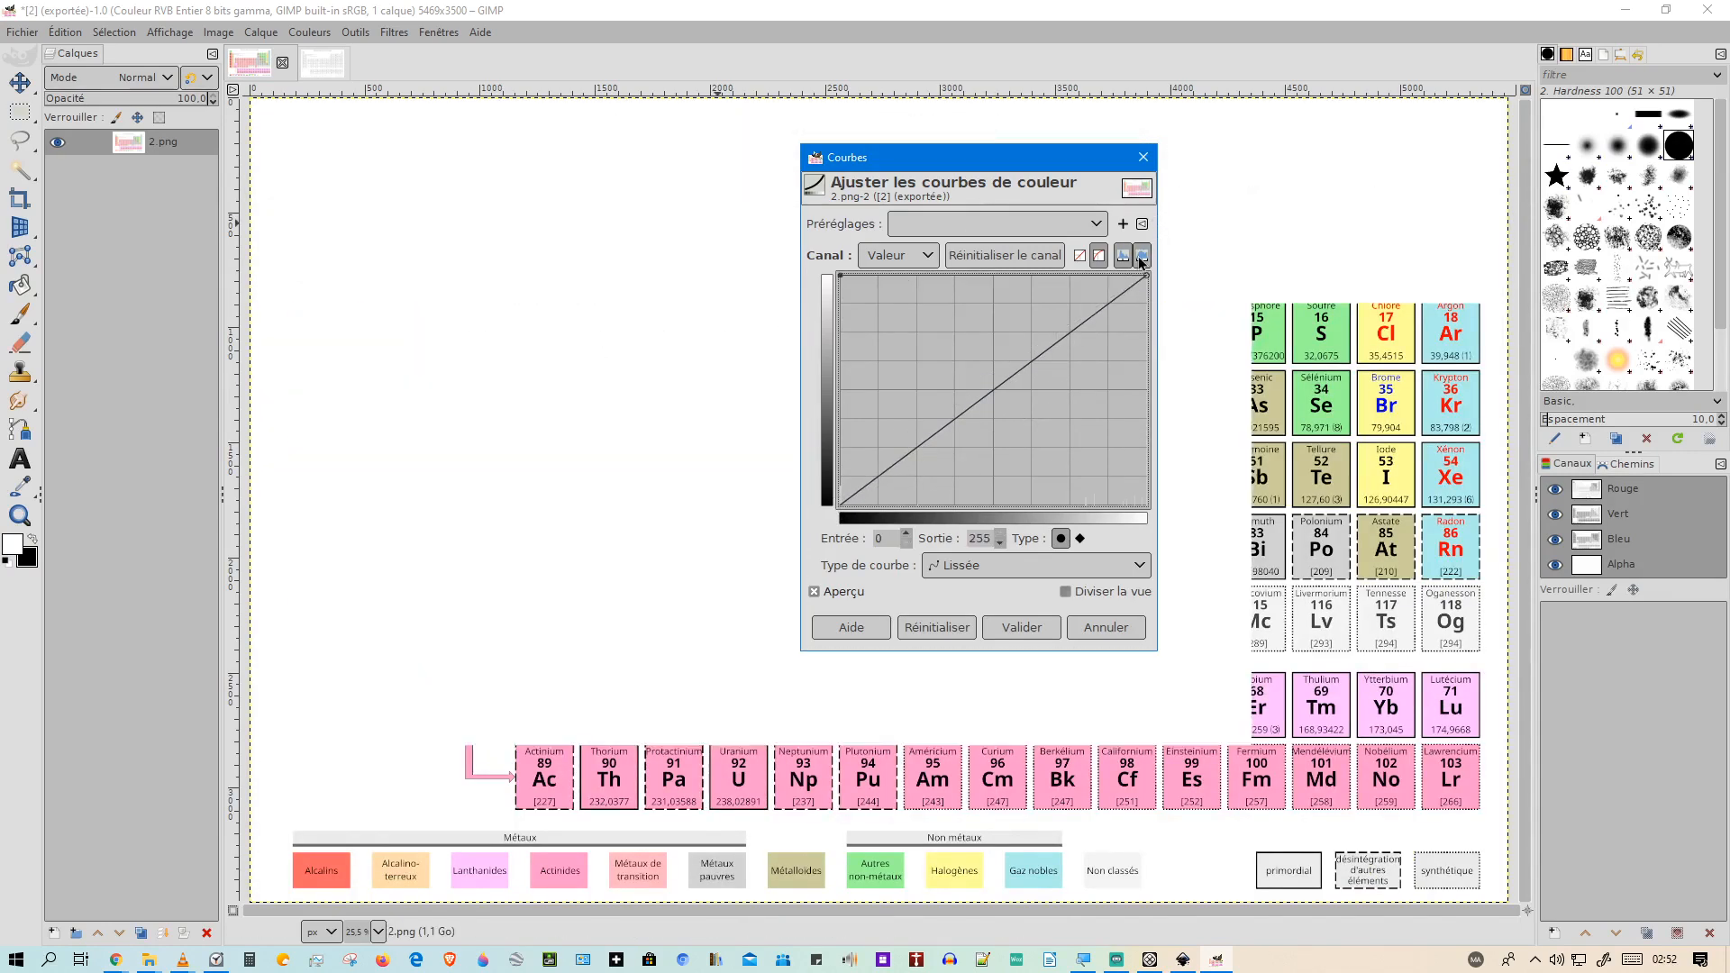
left_click_drag(1142, 276, 1177, 506)
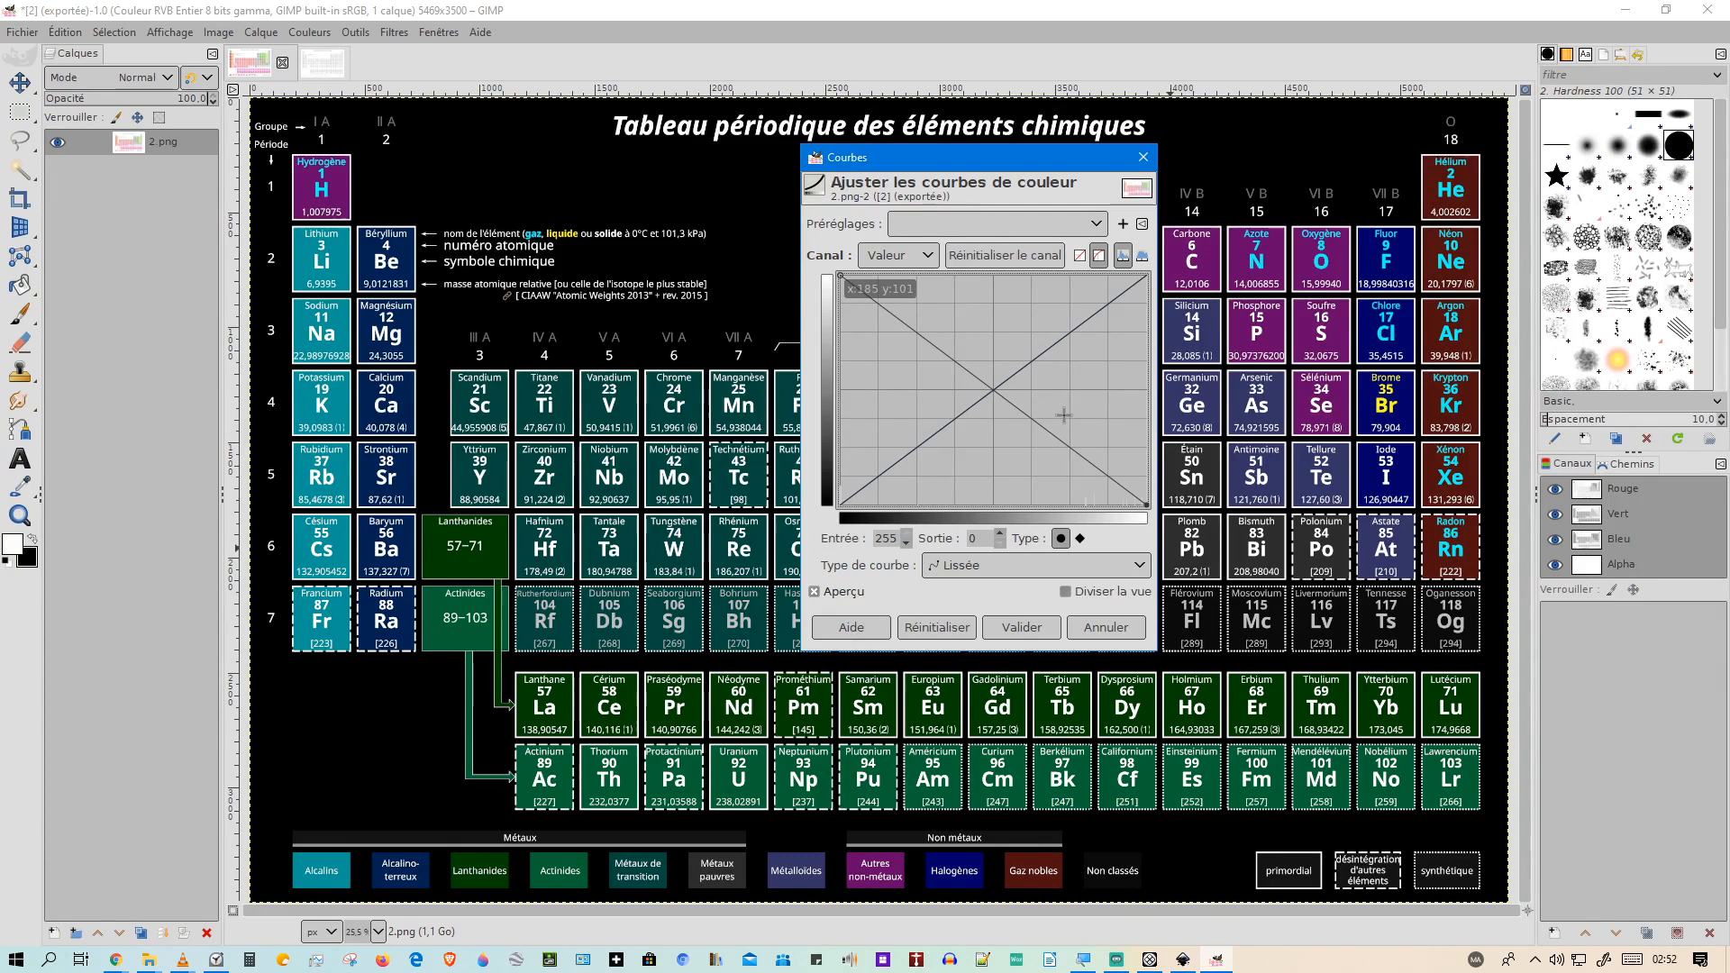
left_click(957, 630)
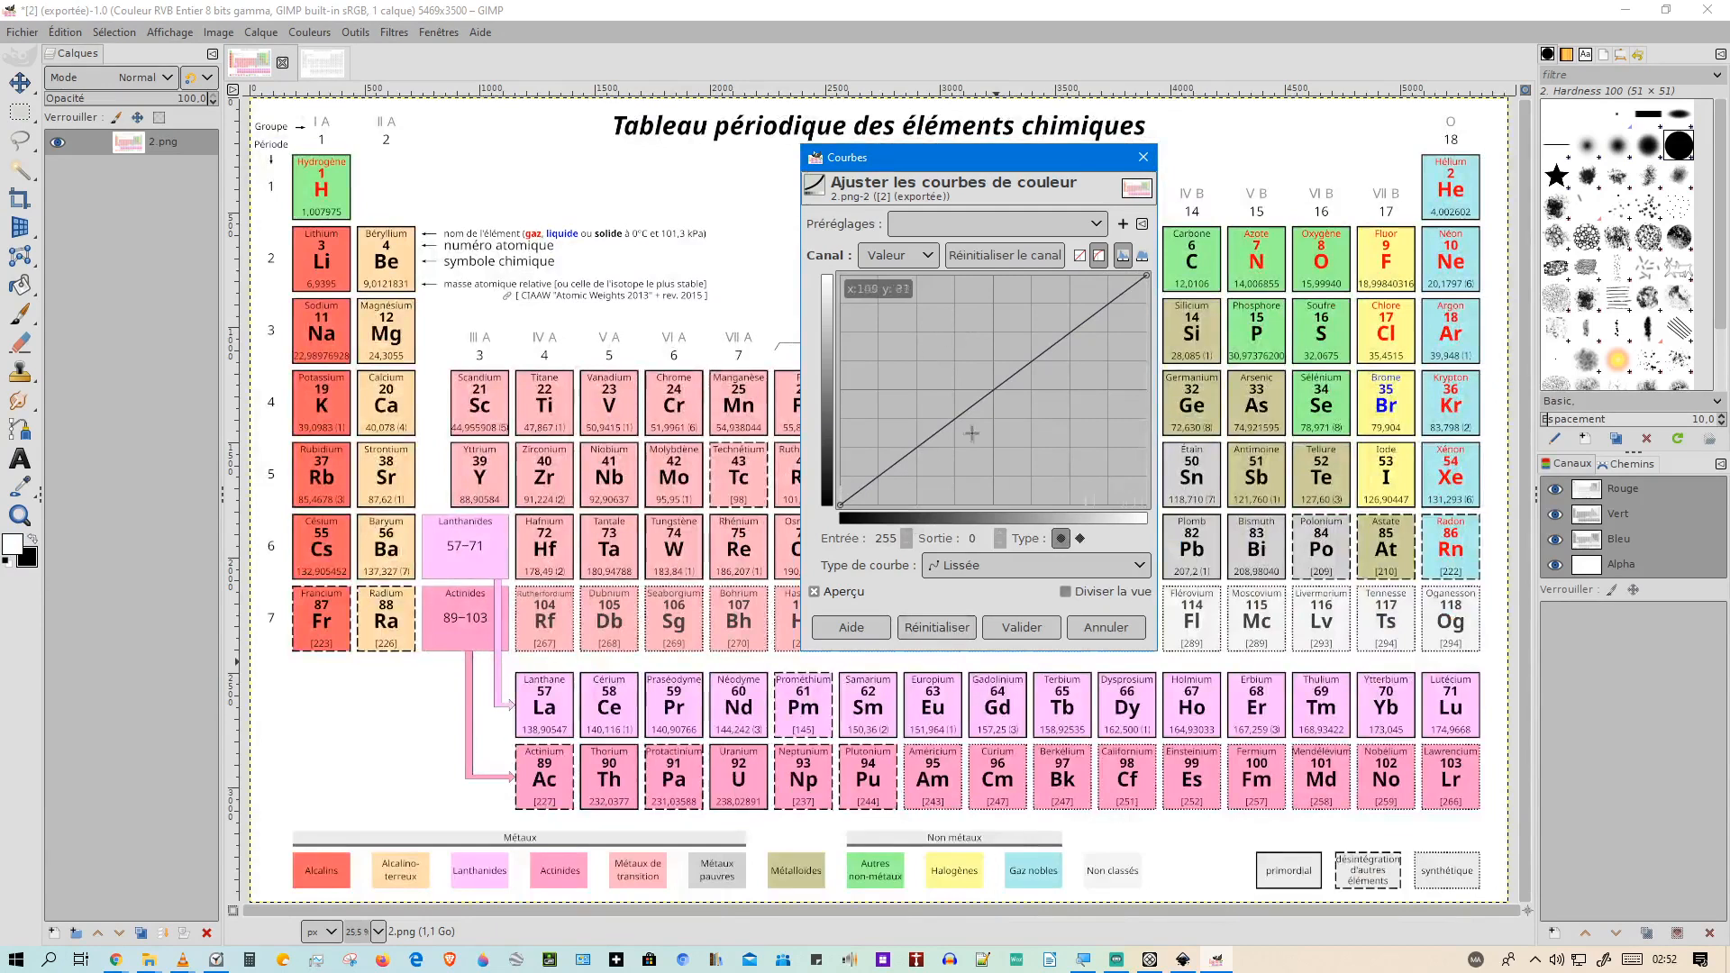
Steepen the Value curve with the white point at input 119, output 255 and the black point at about input 46, output 0.
left_click(1142, 283)
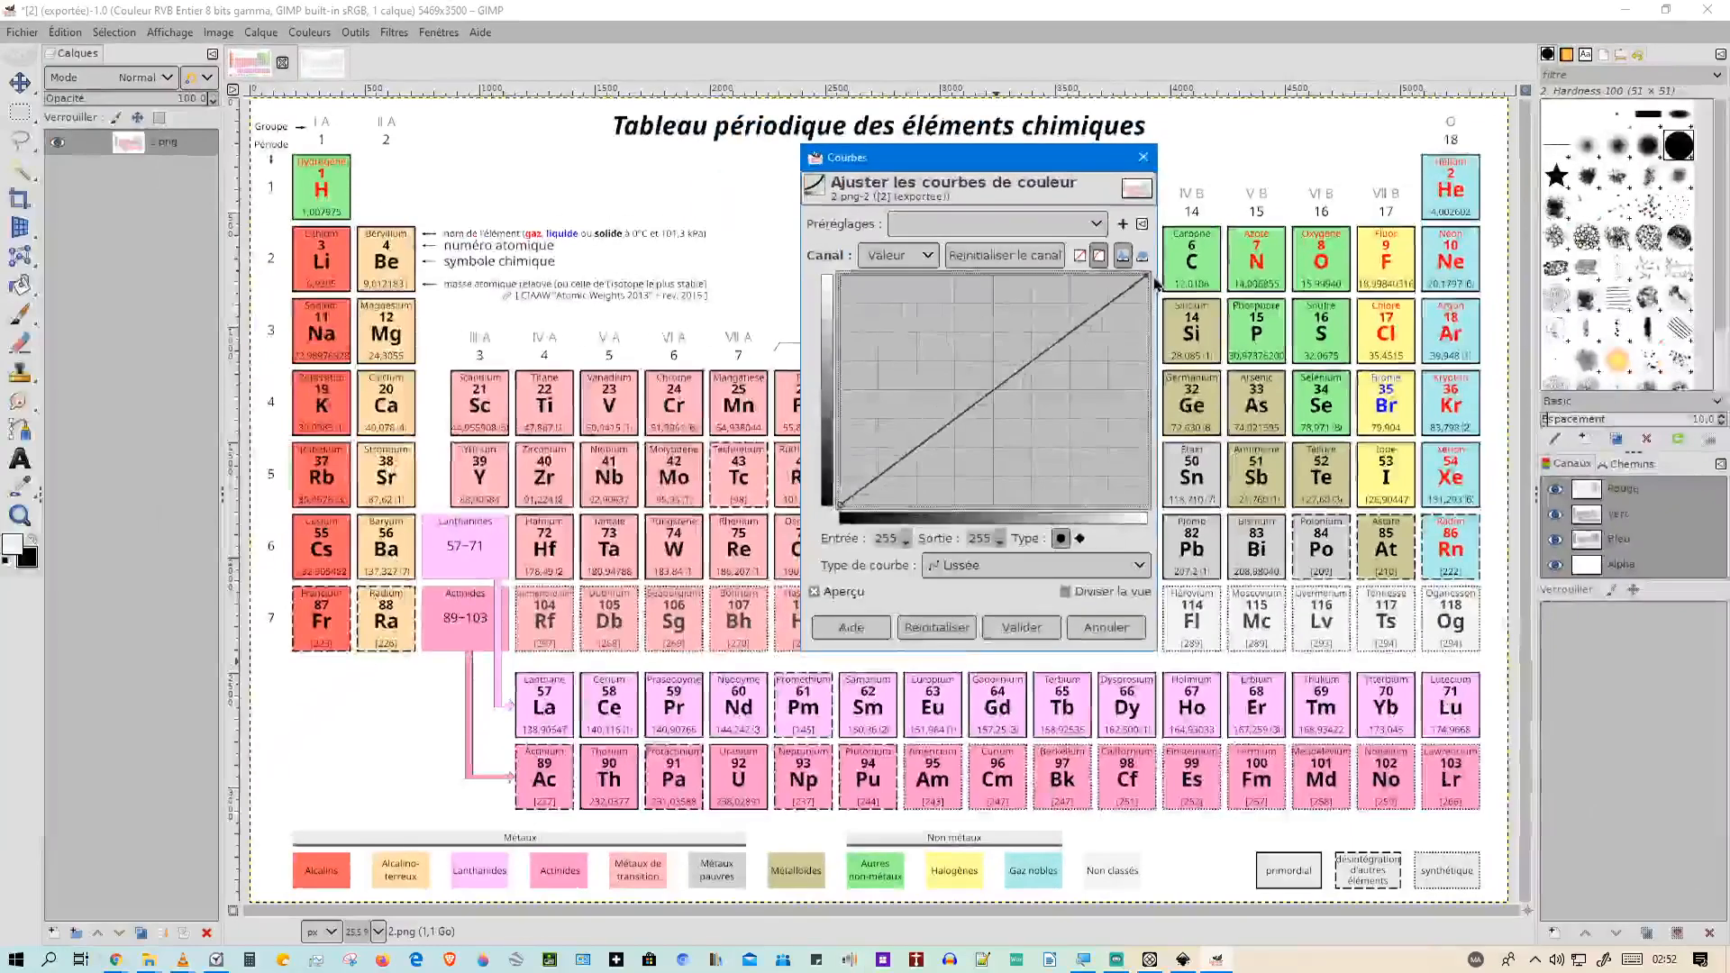
left_click_drag(1146, 277, 987, 274)
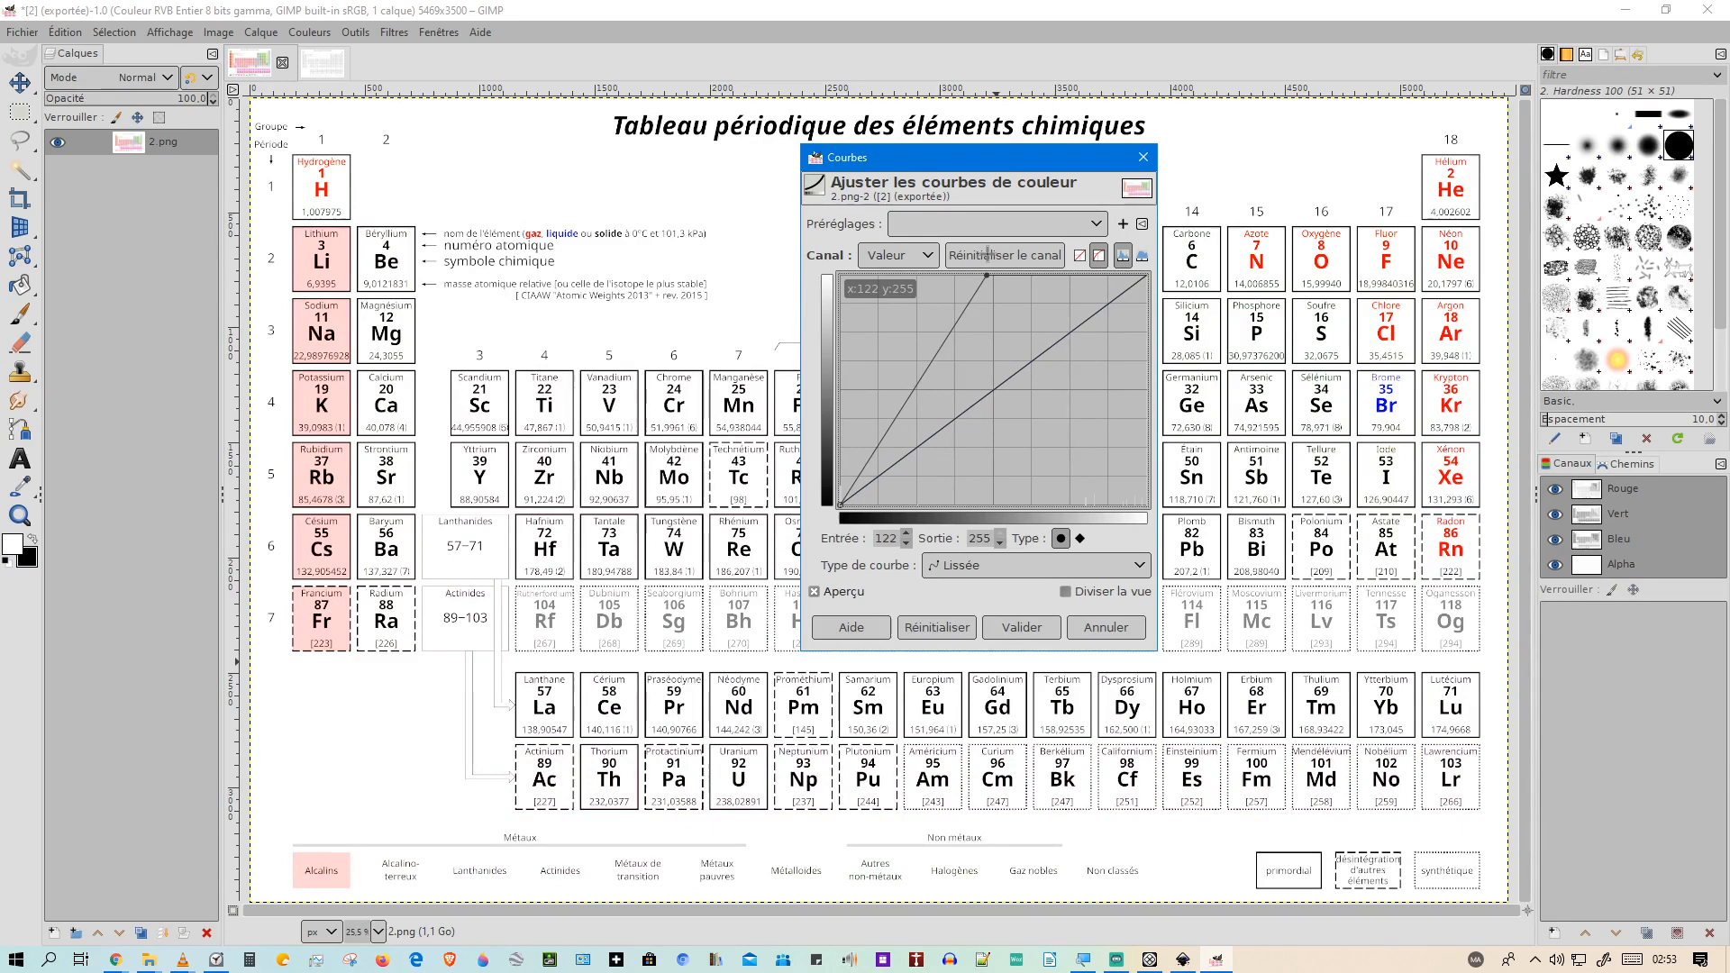
left_click_drag(988, 254, 984, 271)
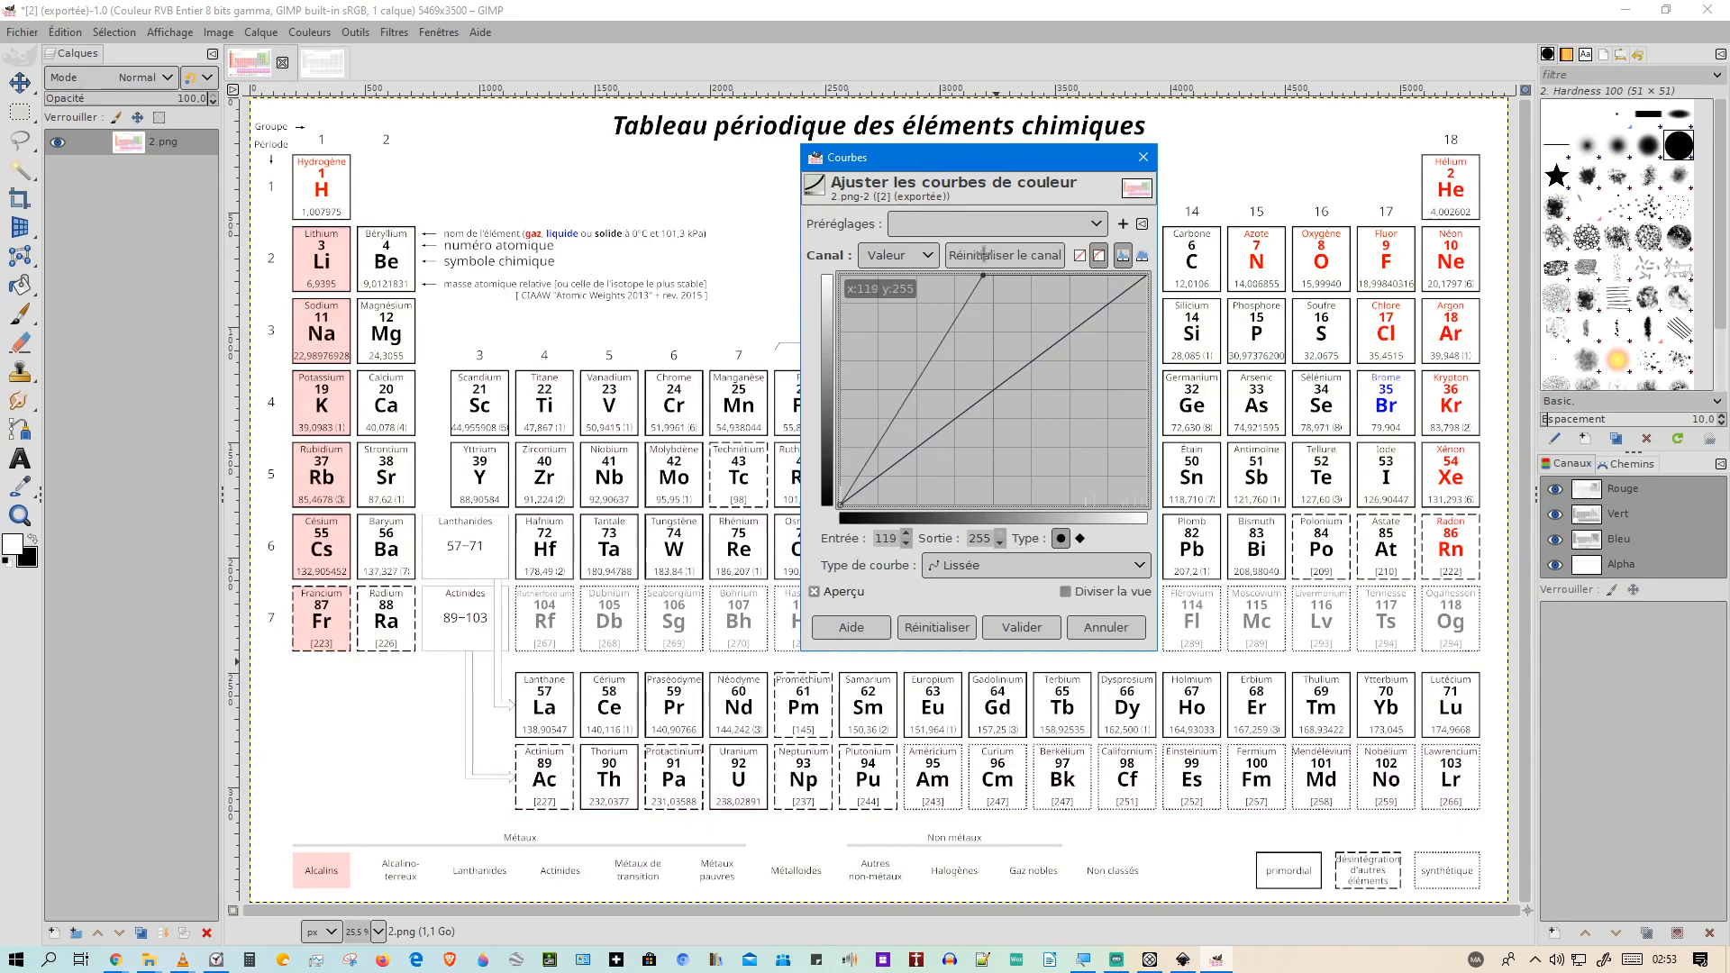
left_click(841, 507)
left_click_drag(841, 506, 895, 531)
Move the Value curve's white point to input 88, output 255 and its black point to input 54, output 0.
left_click_drag(983, 276, 963, 277)
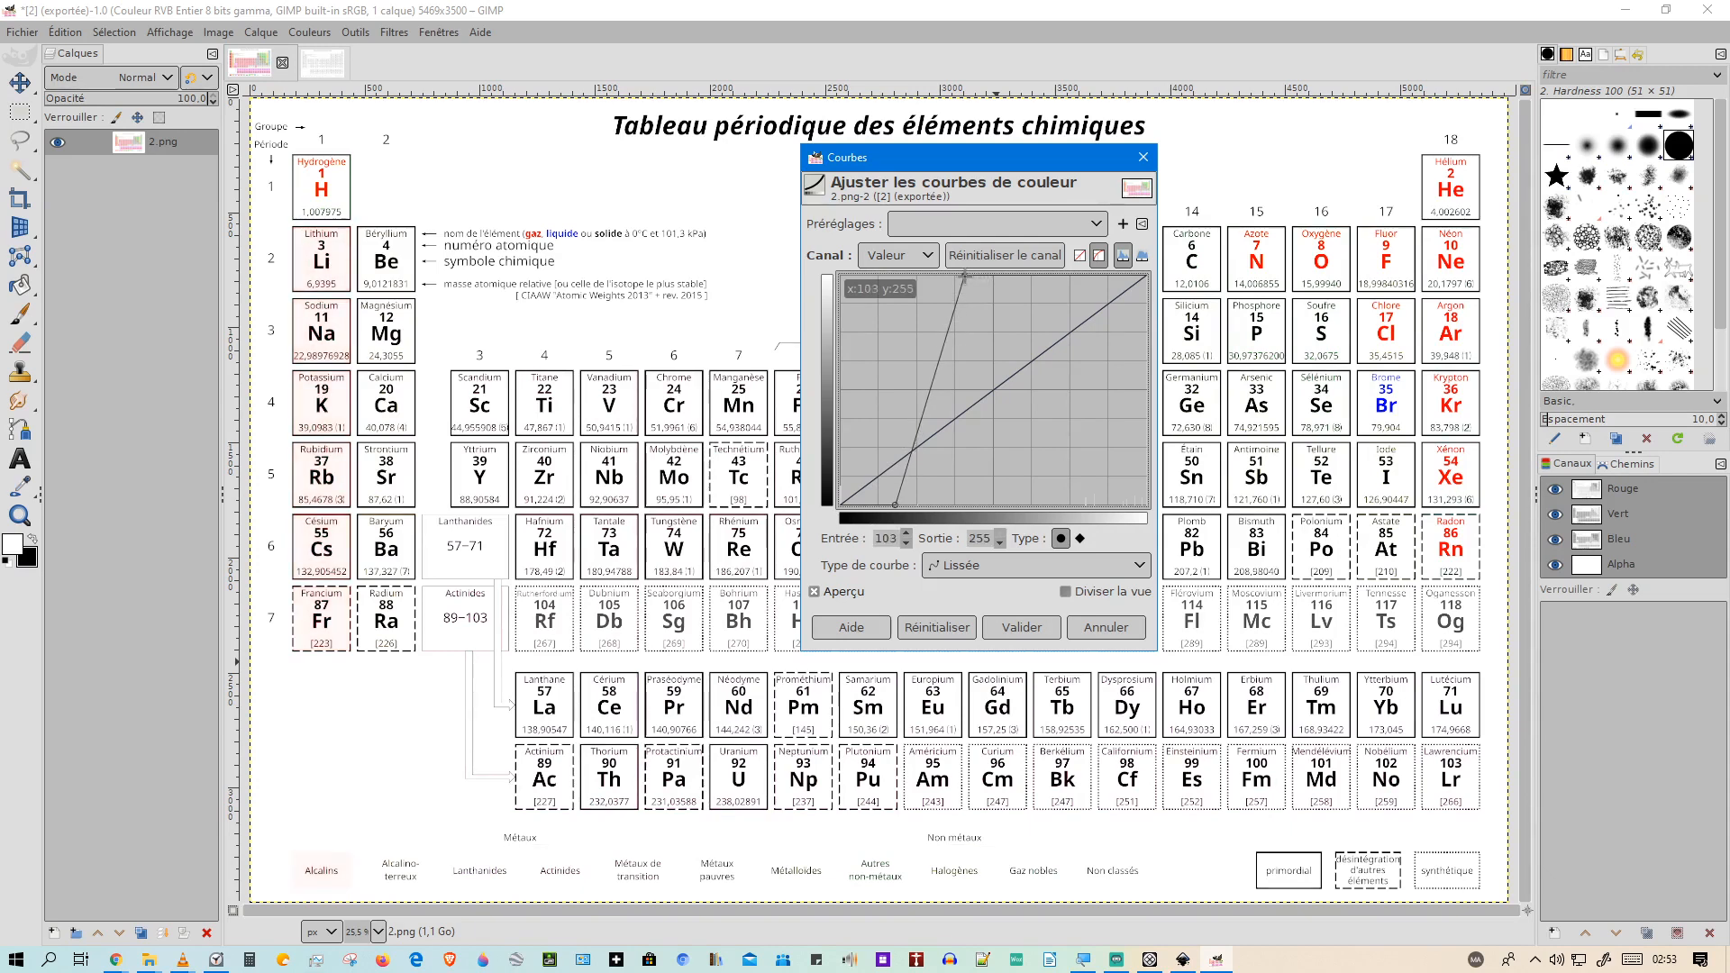
left_click_drag(963, 276, 958, 276)
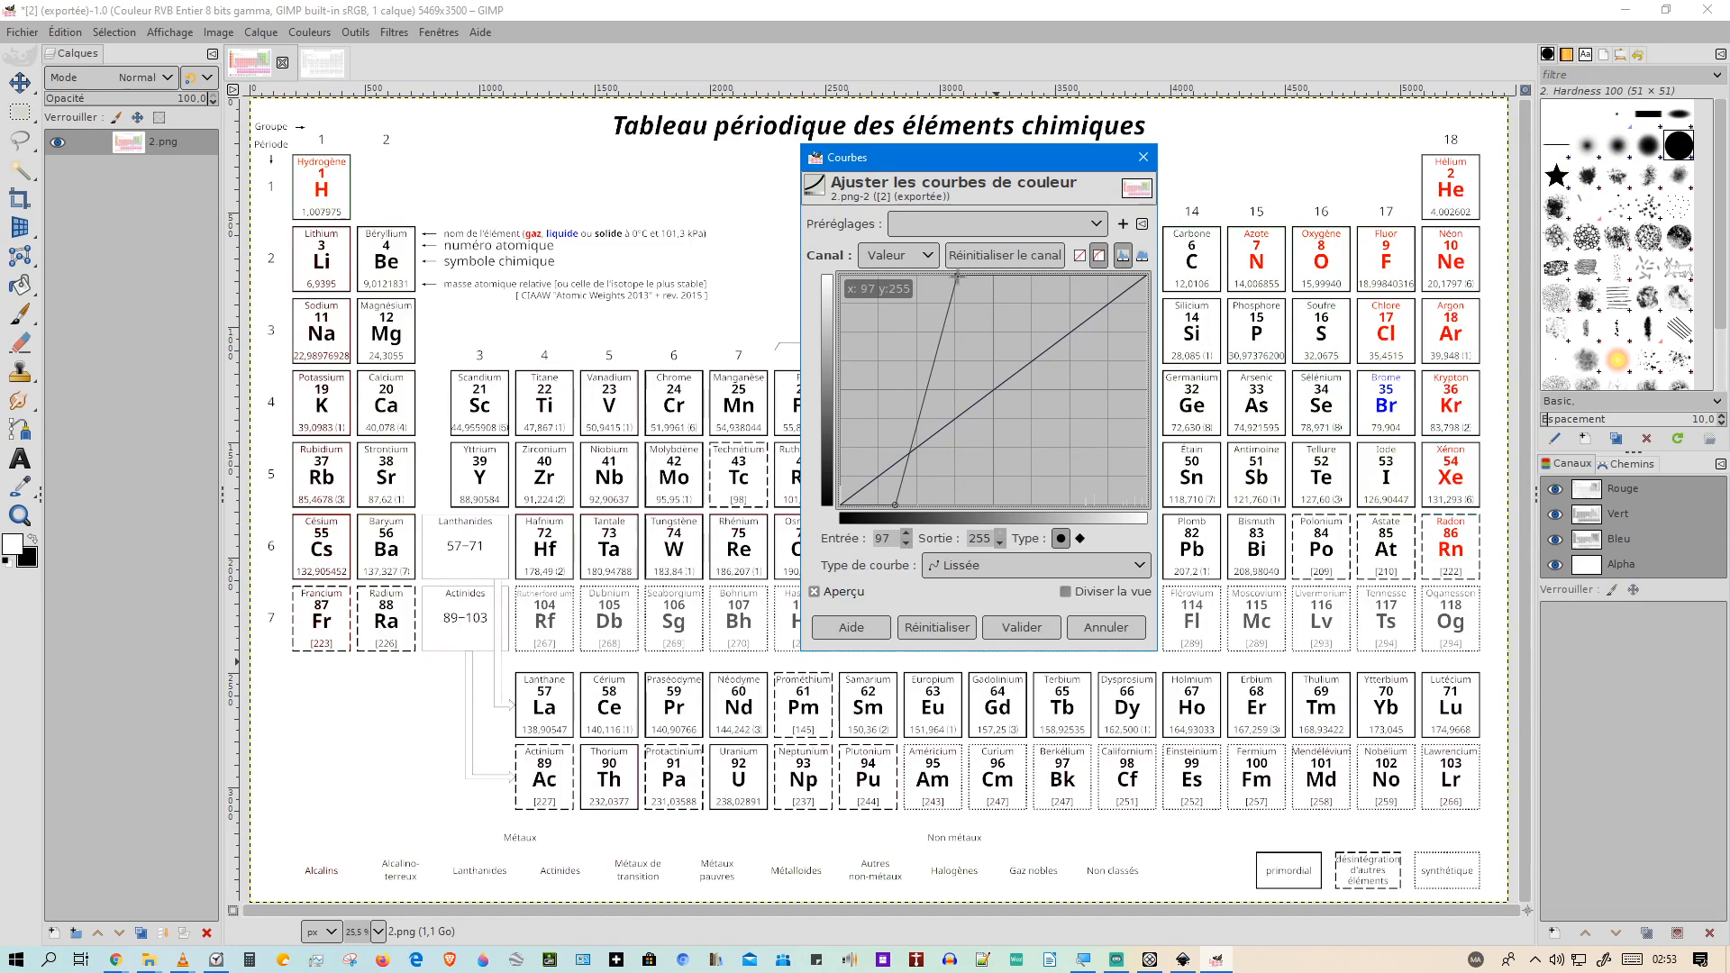
left_click_drag(957, 277, 948, 279)
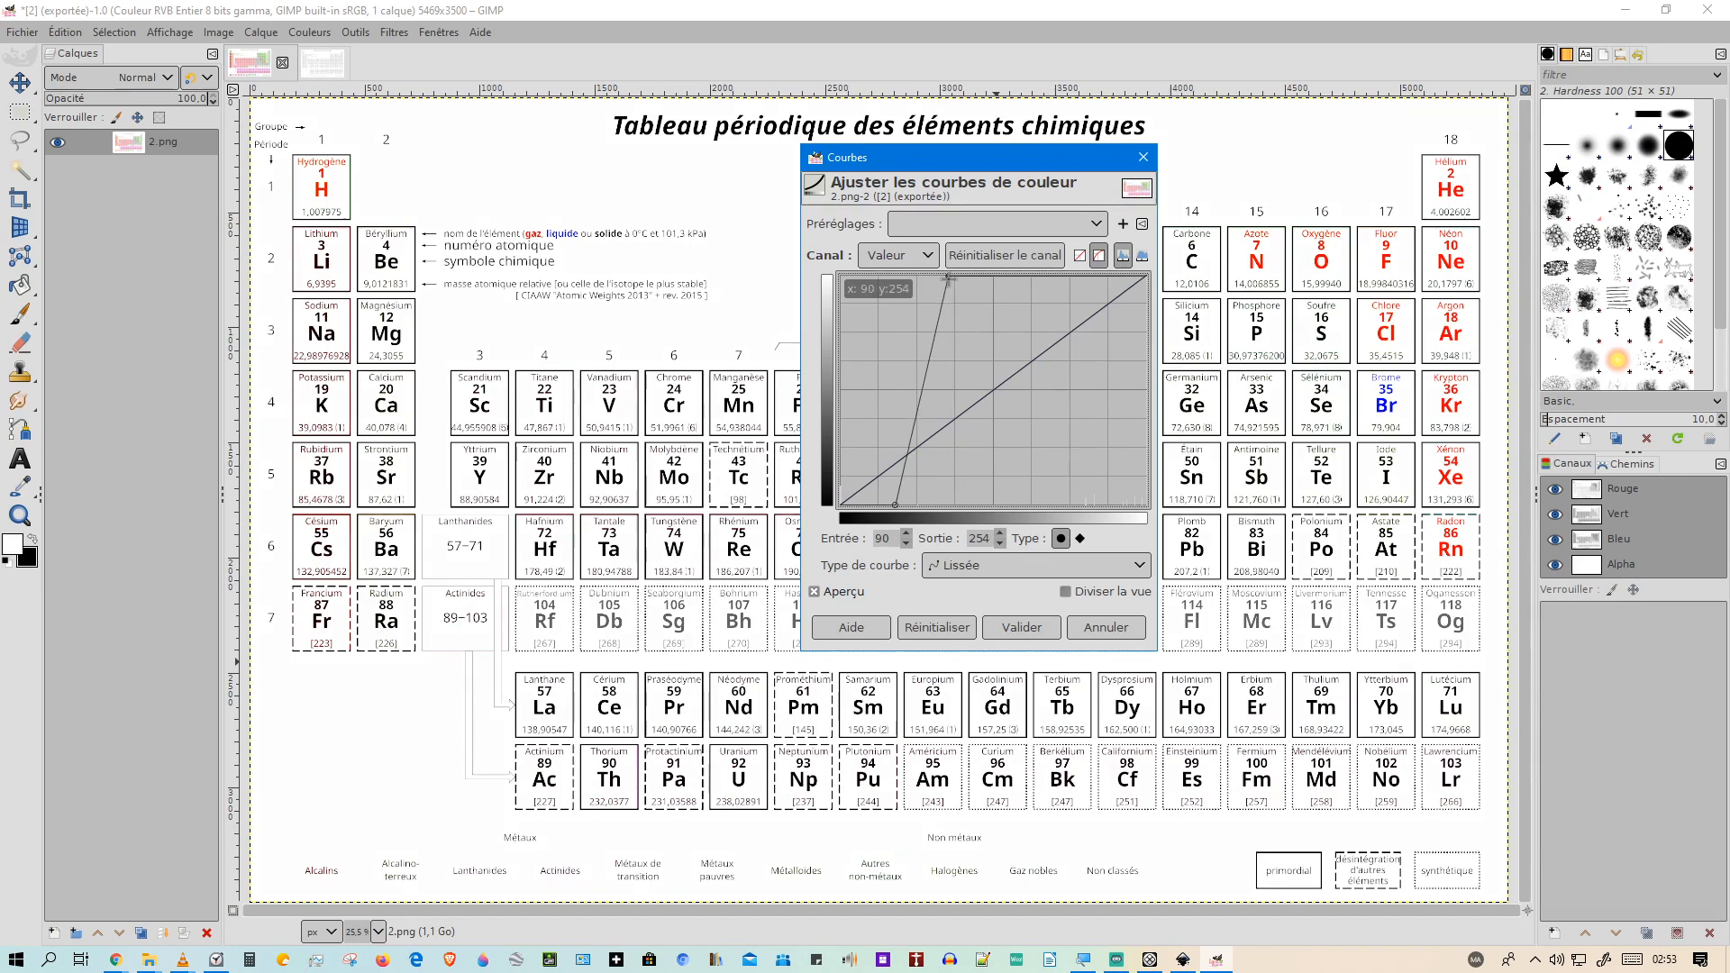
left_click_drag(948, 279, 945, 278)
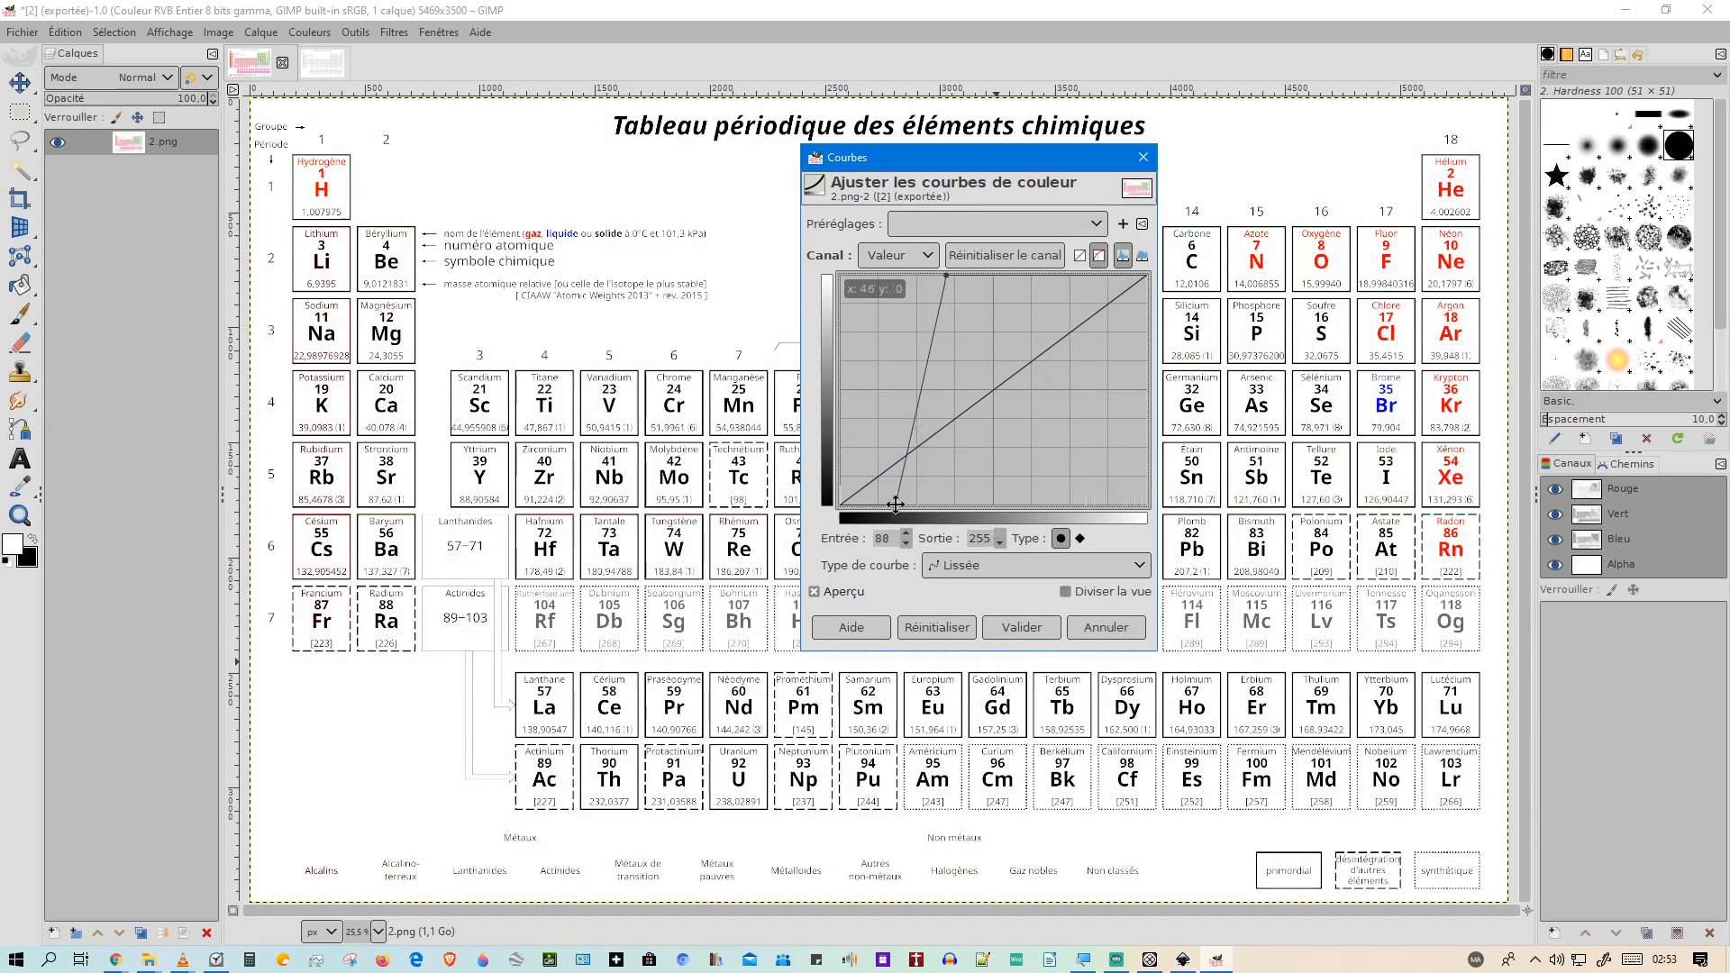
left_click_drag(894, 505, 908, 509)
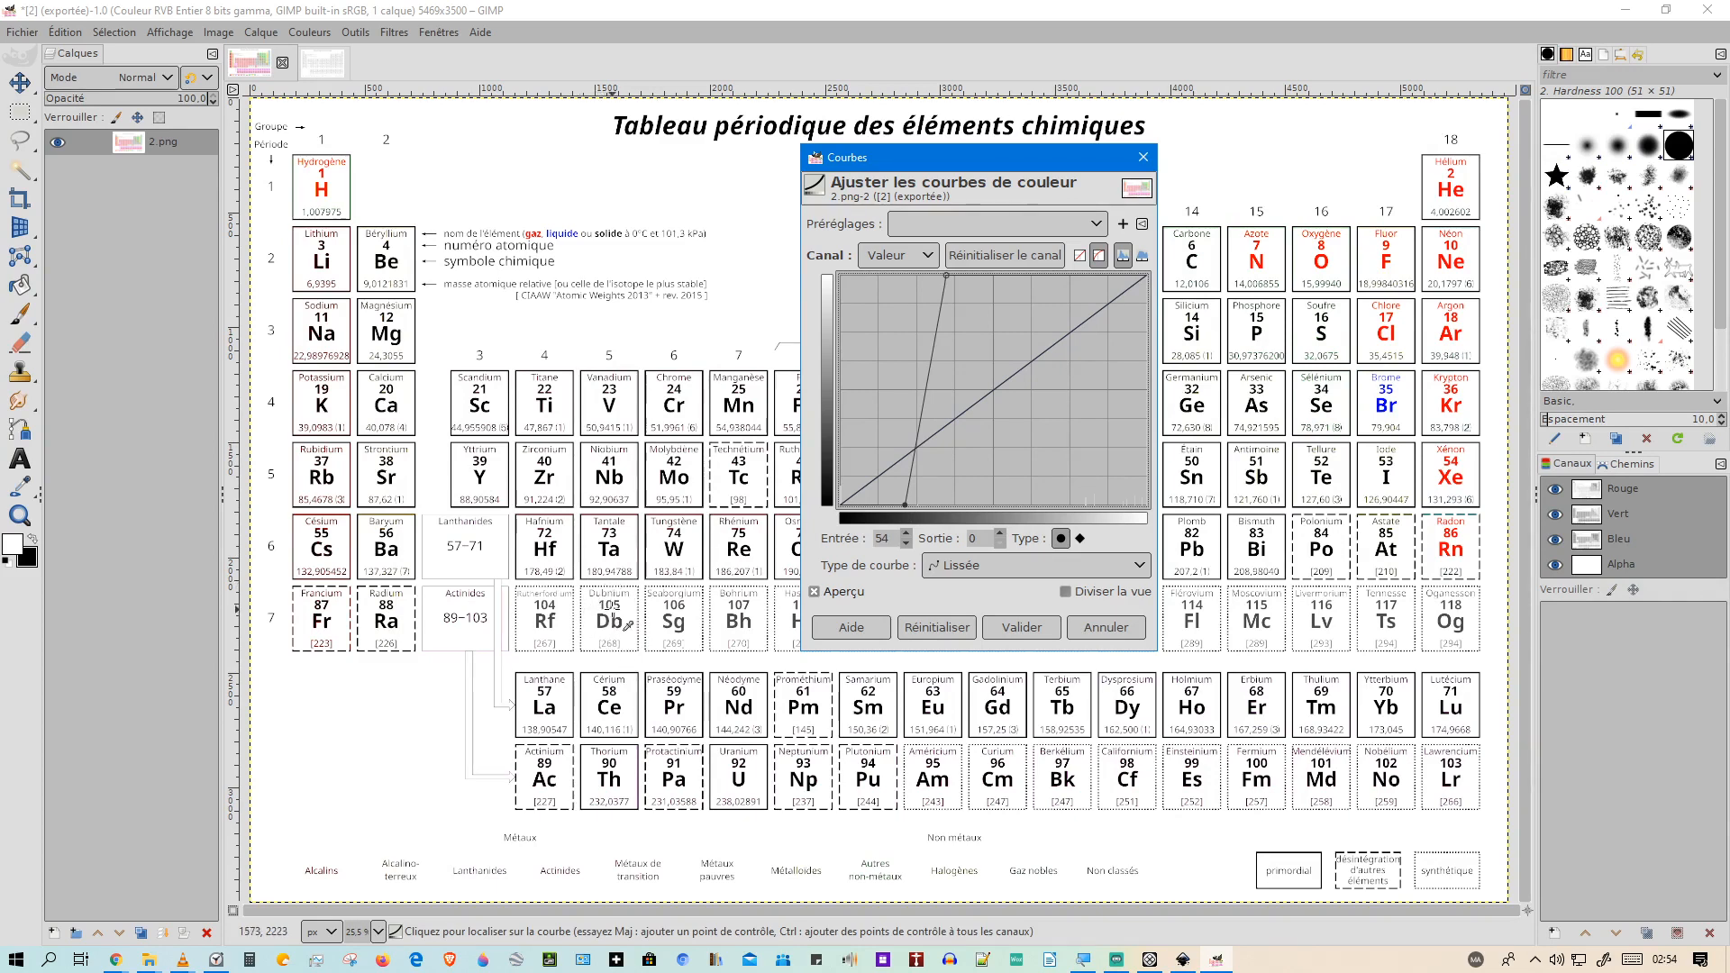
Make the Value curve almost vertical, with the black point at input 63, output 2 and the white point at input 72, output 255.
left_click(930, 410)
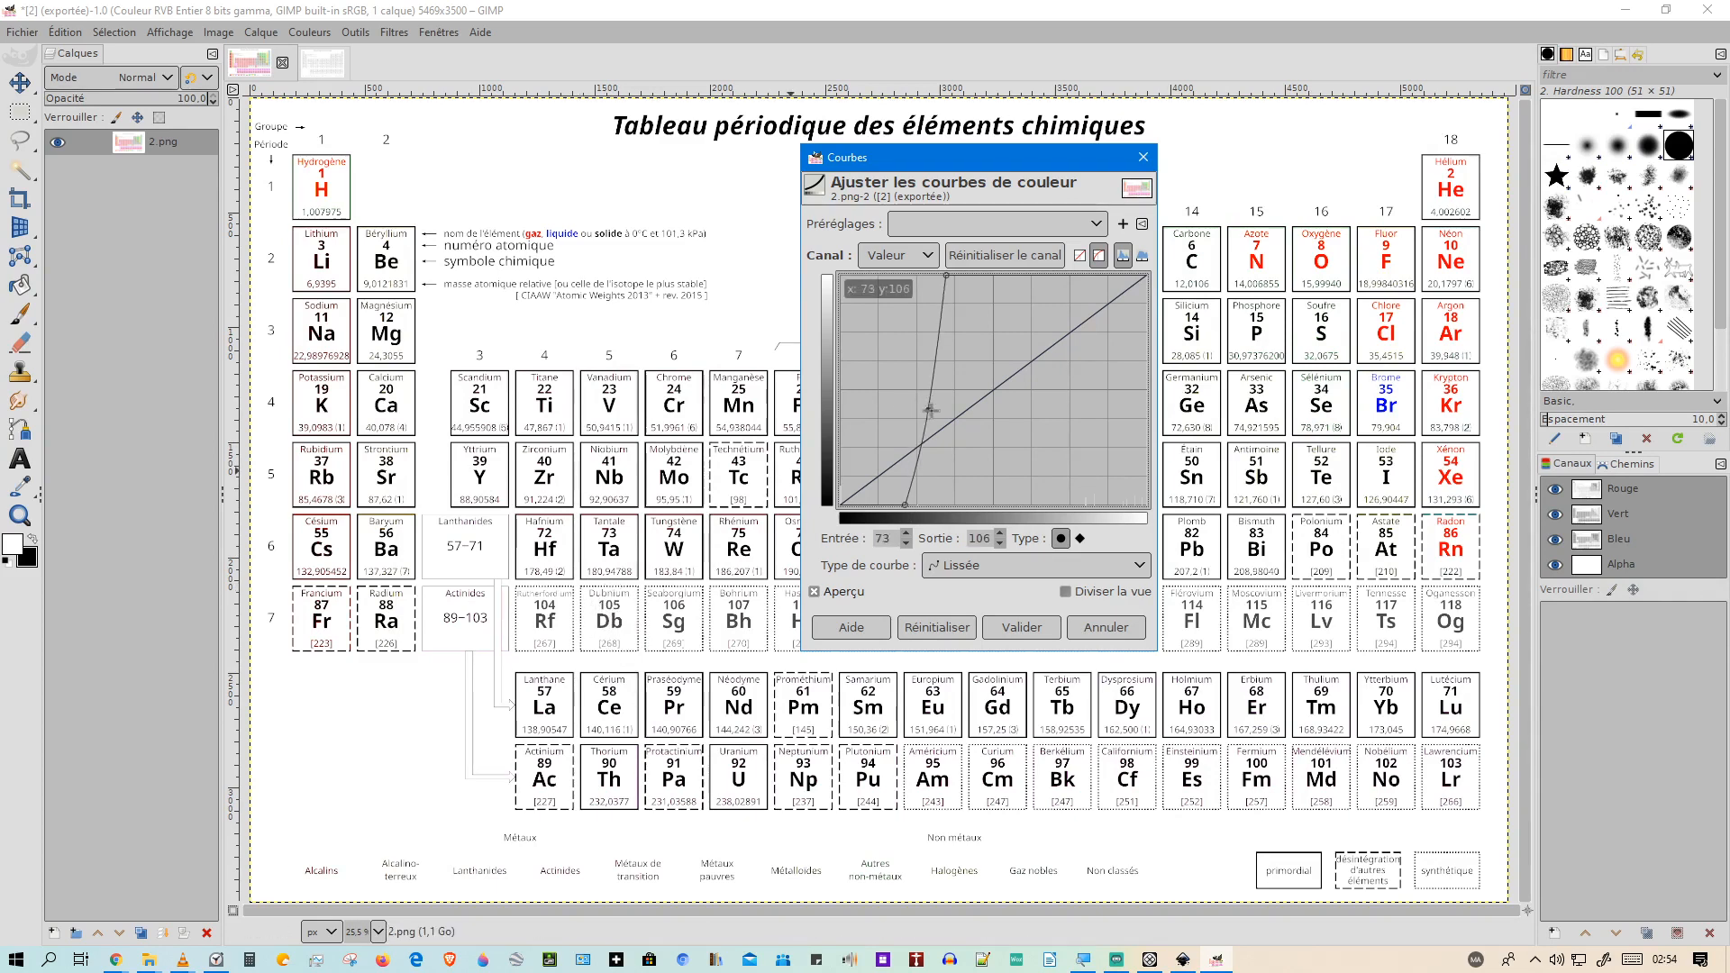
left_click_drag(930, 410, 950, 417)
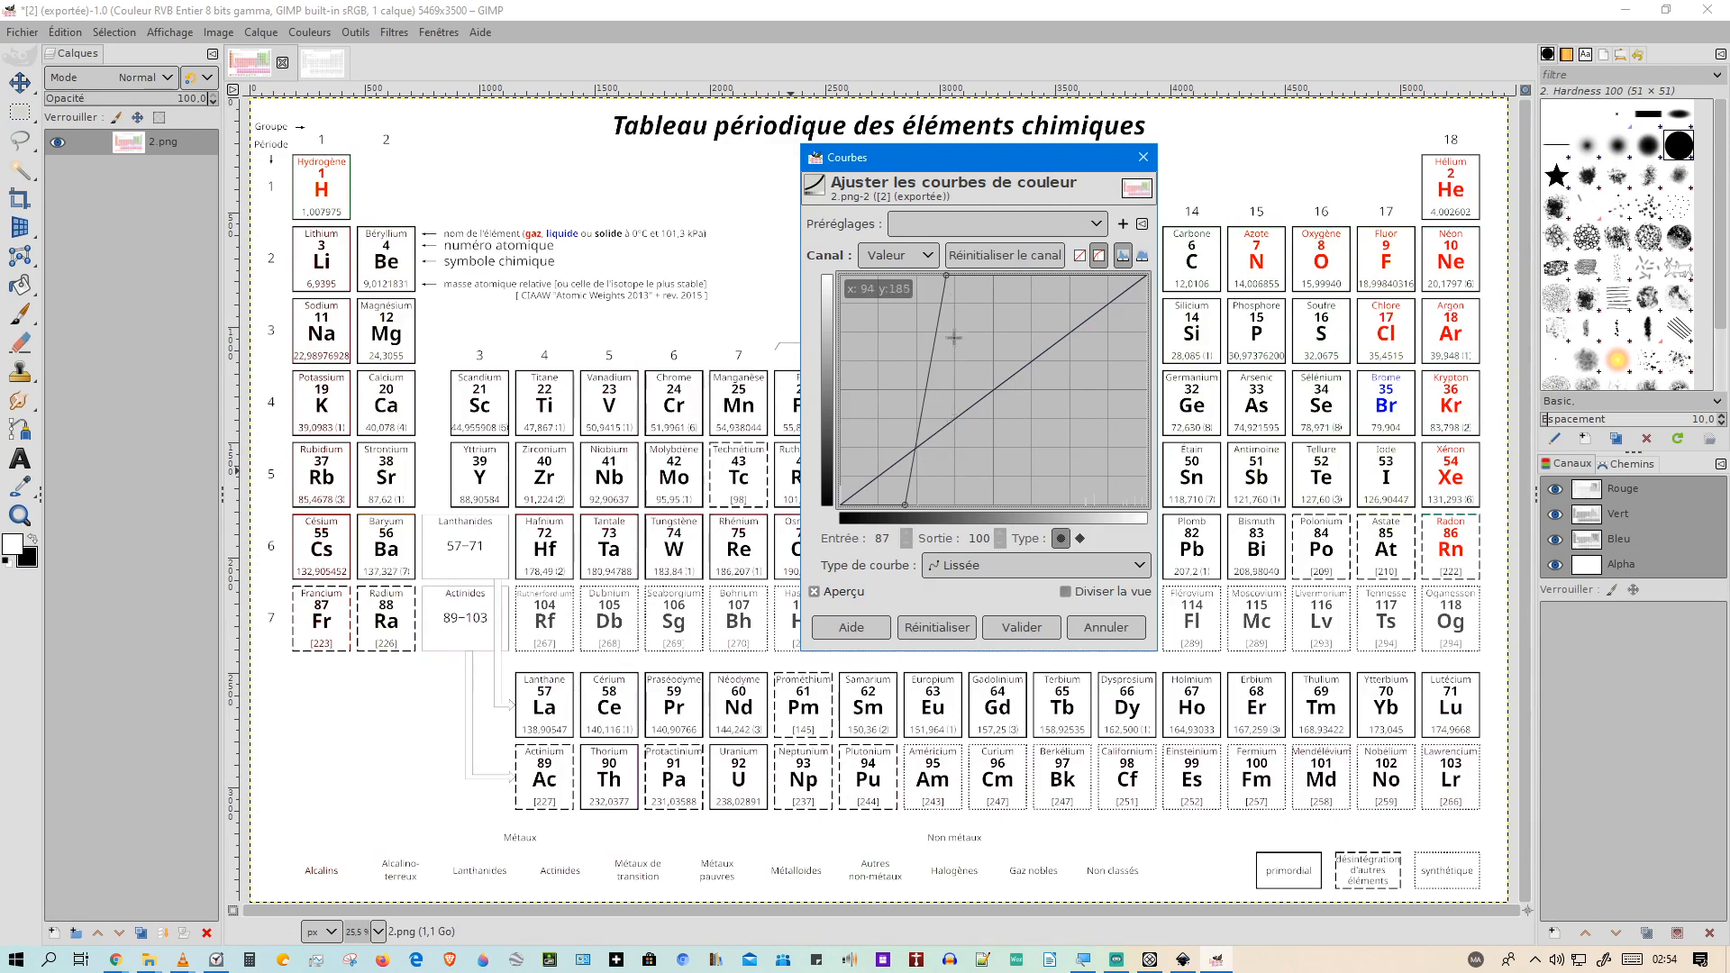
mouse_move(904, 505)
left_mouse_down()
mouse_move(879, 506)
mouse_move(911, 505)
mouse_move(914, 533)
left_mouse_up()
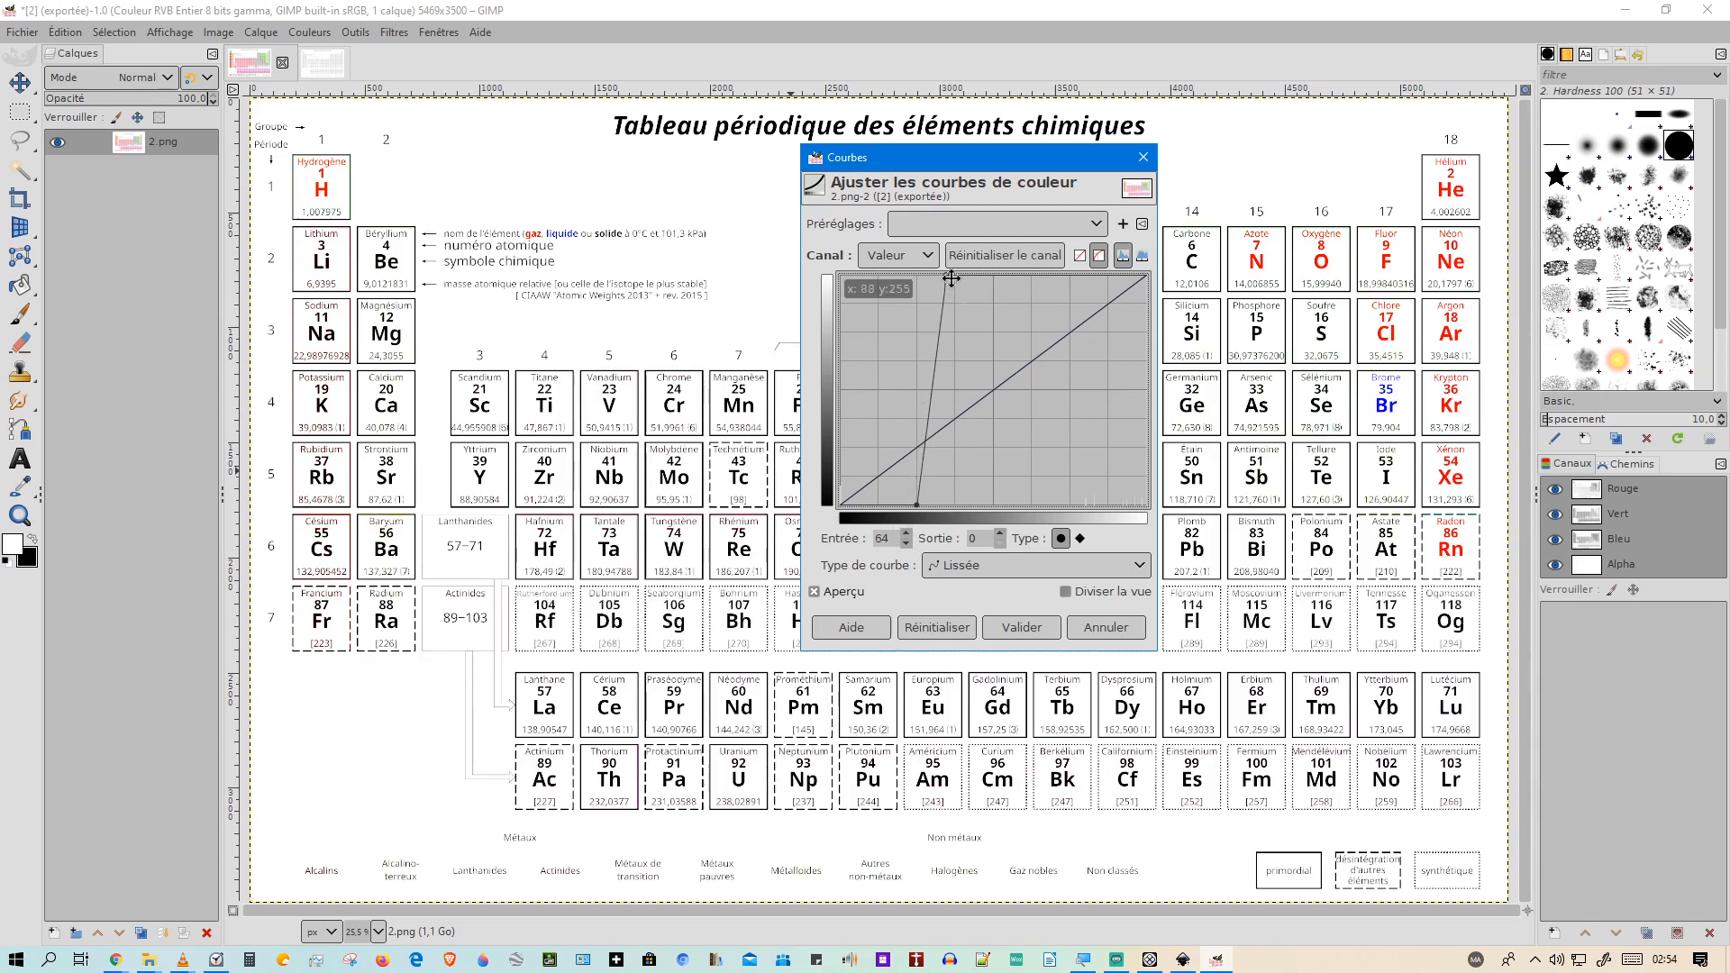
left_click_drag(952, 278, 932, 277)
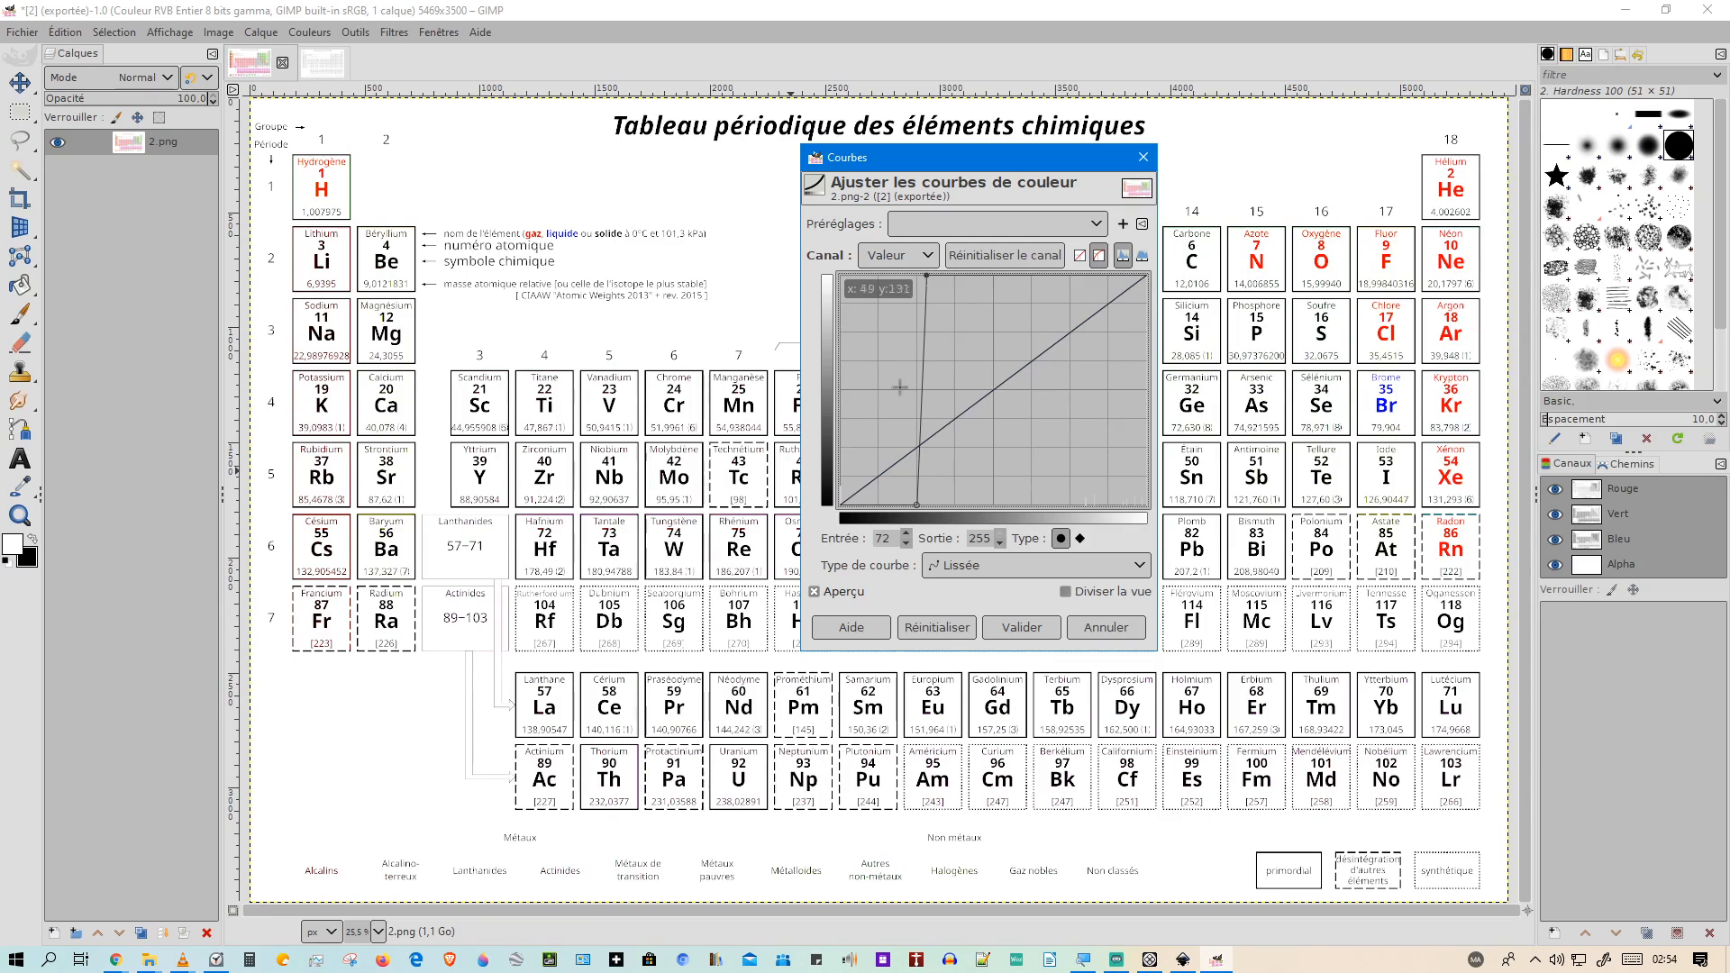
left_click_drag(916, 506, 916, 504)
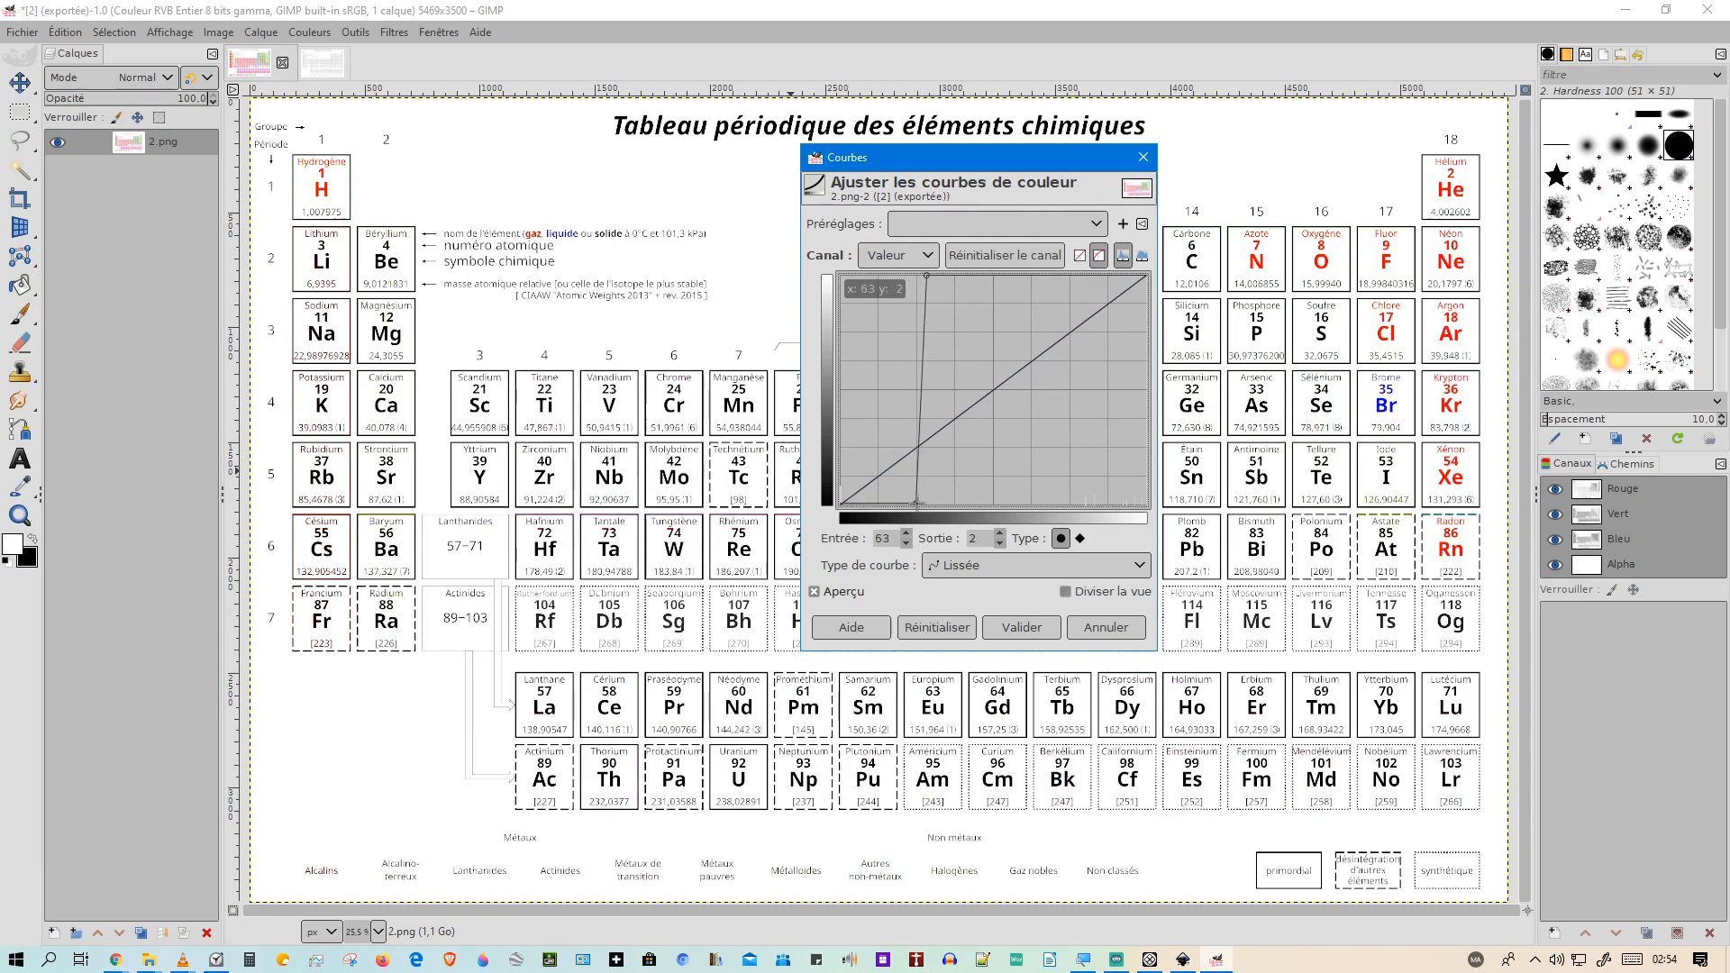
Compare the table with and without the curve adjustment using the preview, and apply the adjustment.
left_click_drag(988, 162, 525, 153)
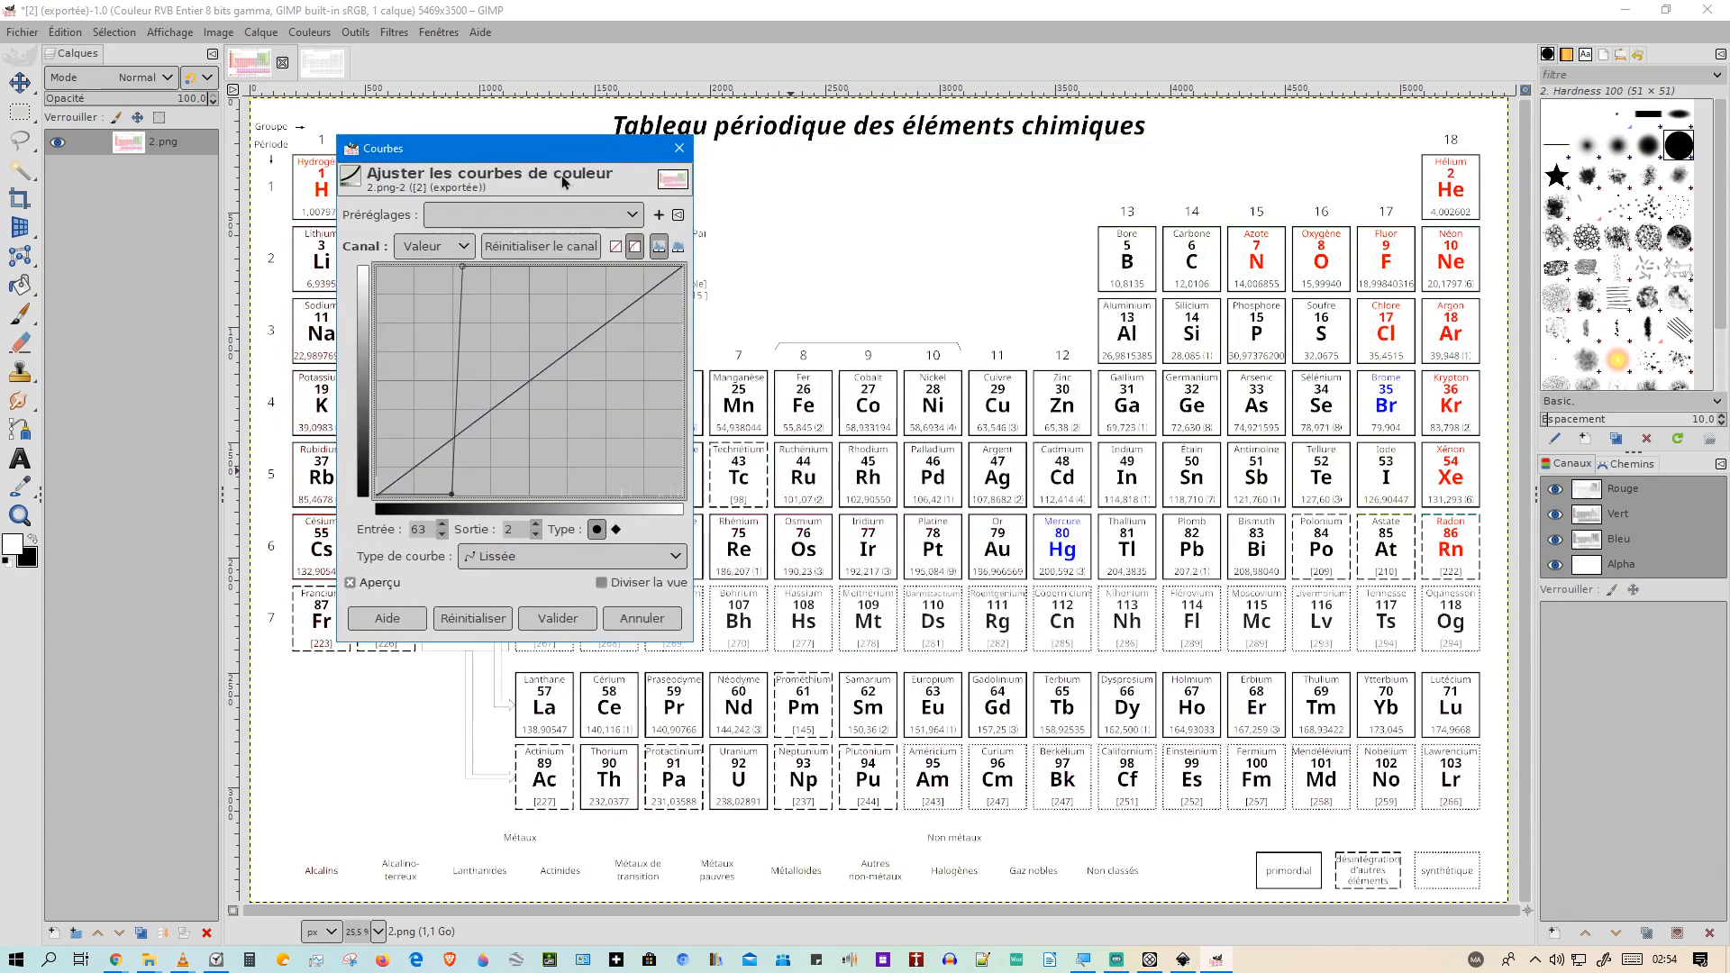
left_click(350, 583)
left_click(349, 583)
left_click(349, 583)
left_click(349, 583)
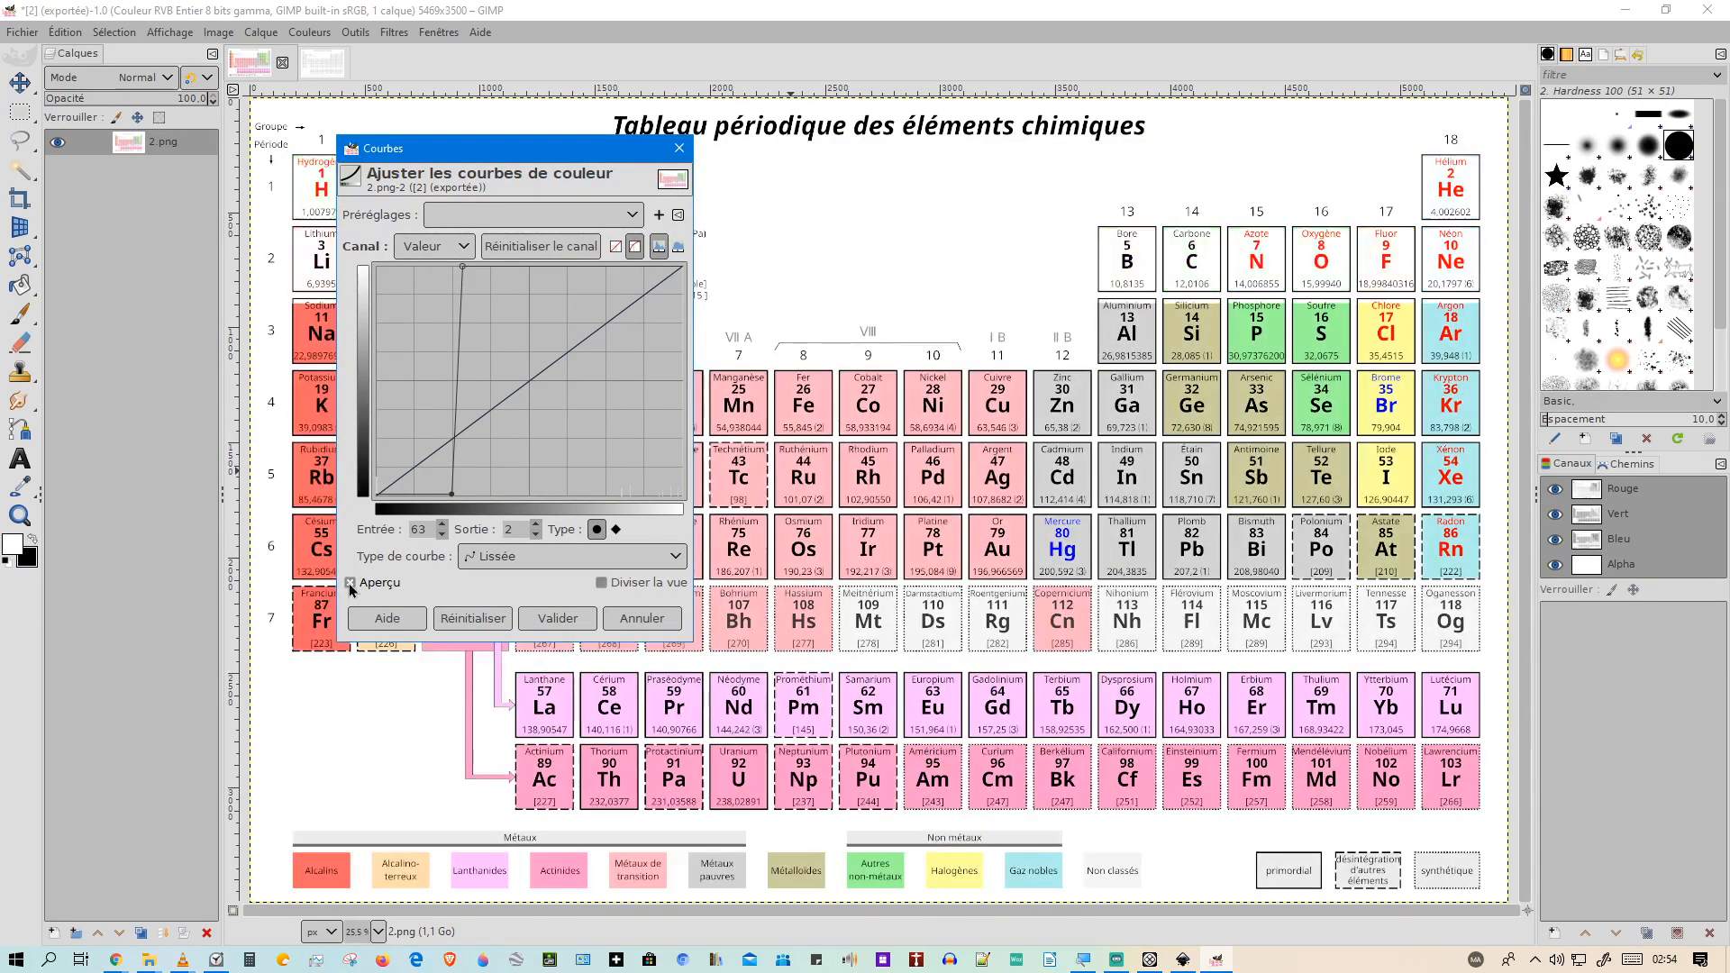
left_click(349, 583)
left_click(349, 583)
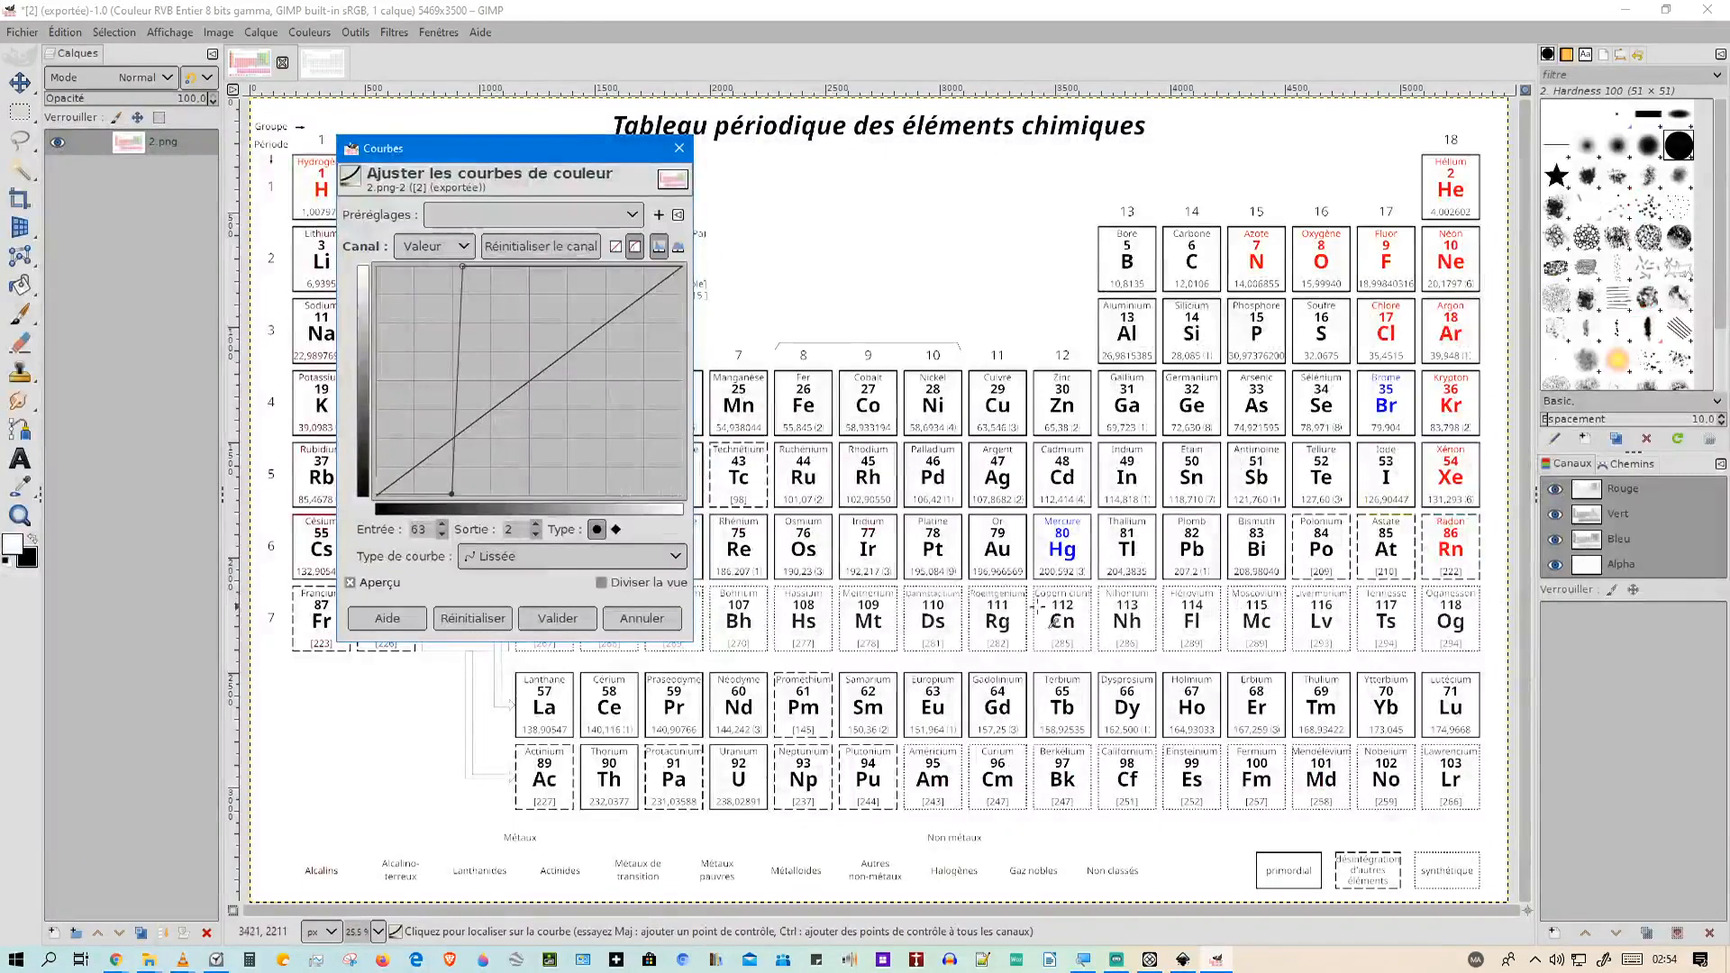
left_click(553, 621)
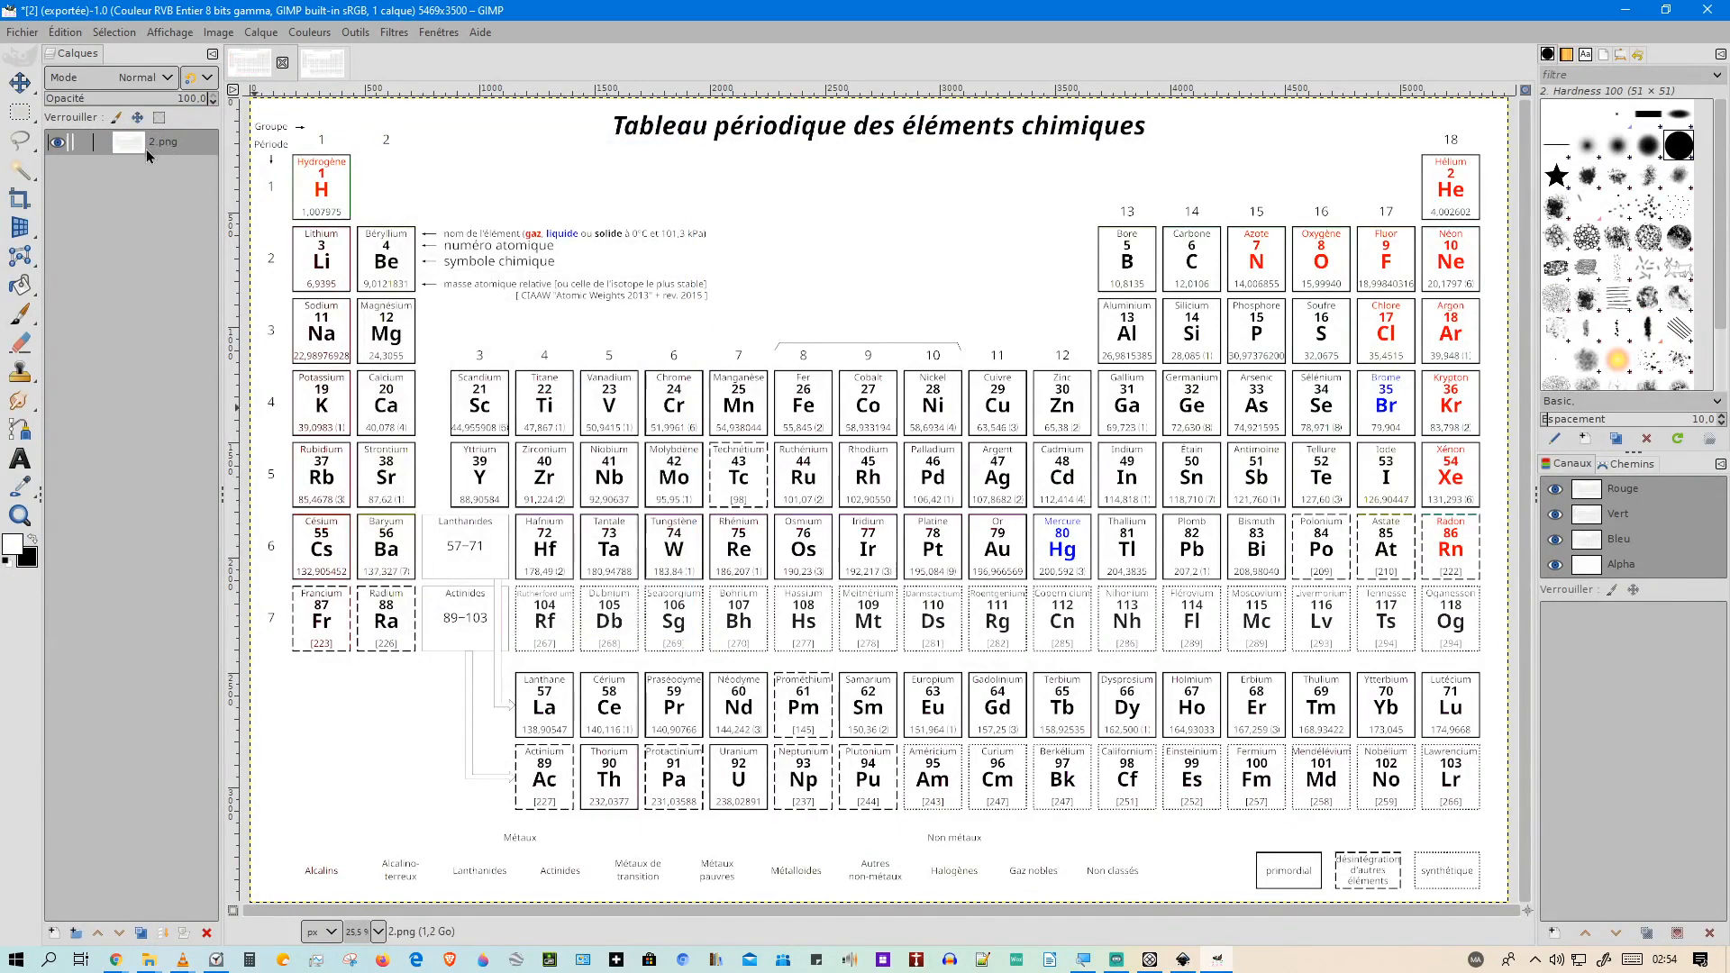
Duplicate the 2.png layer and lower the red saturation of the copy to the minimum with Hue-Saturation.
left_click_drag(126, 145, 140, 932)
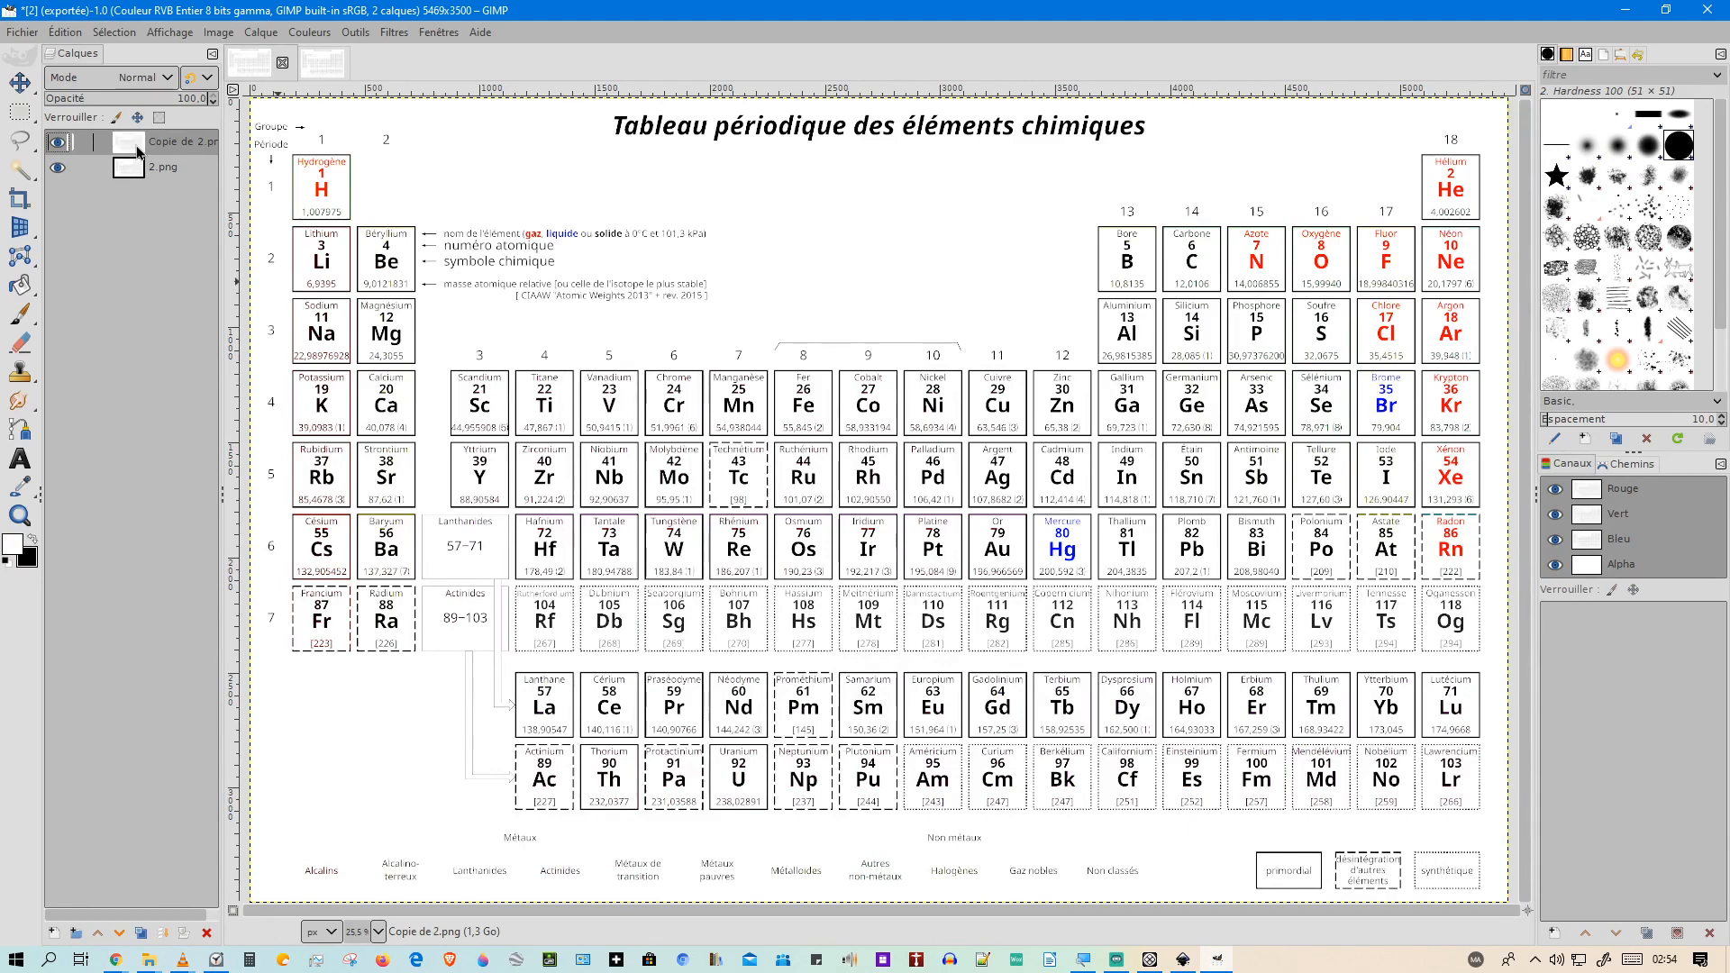
left_click(310, 33)
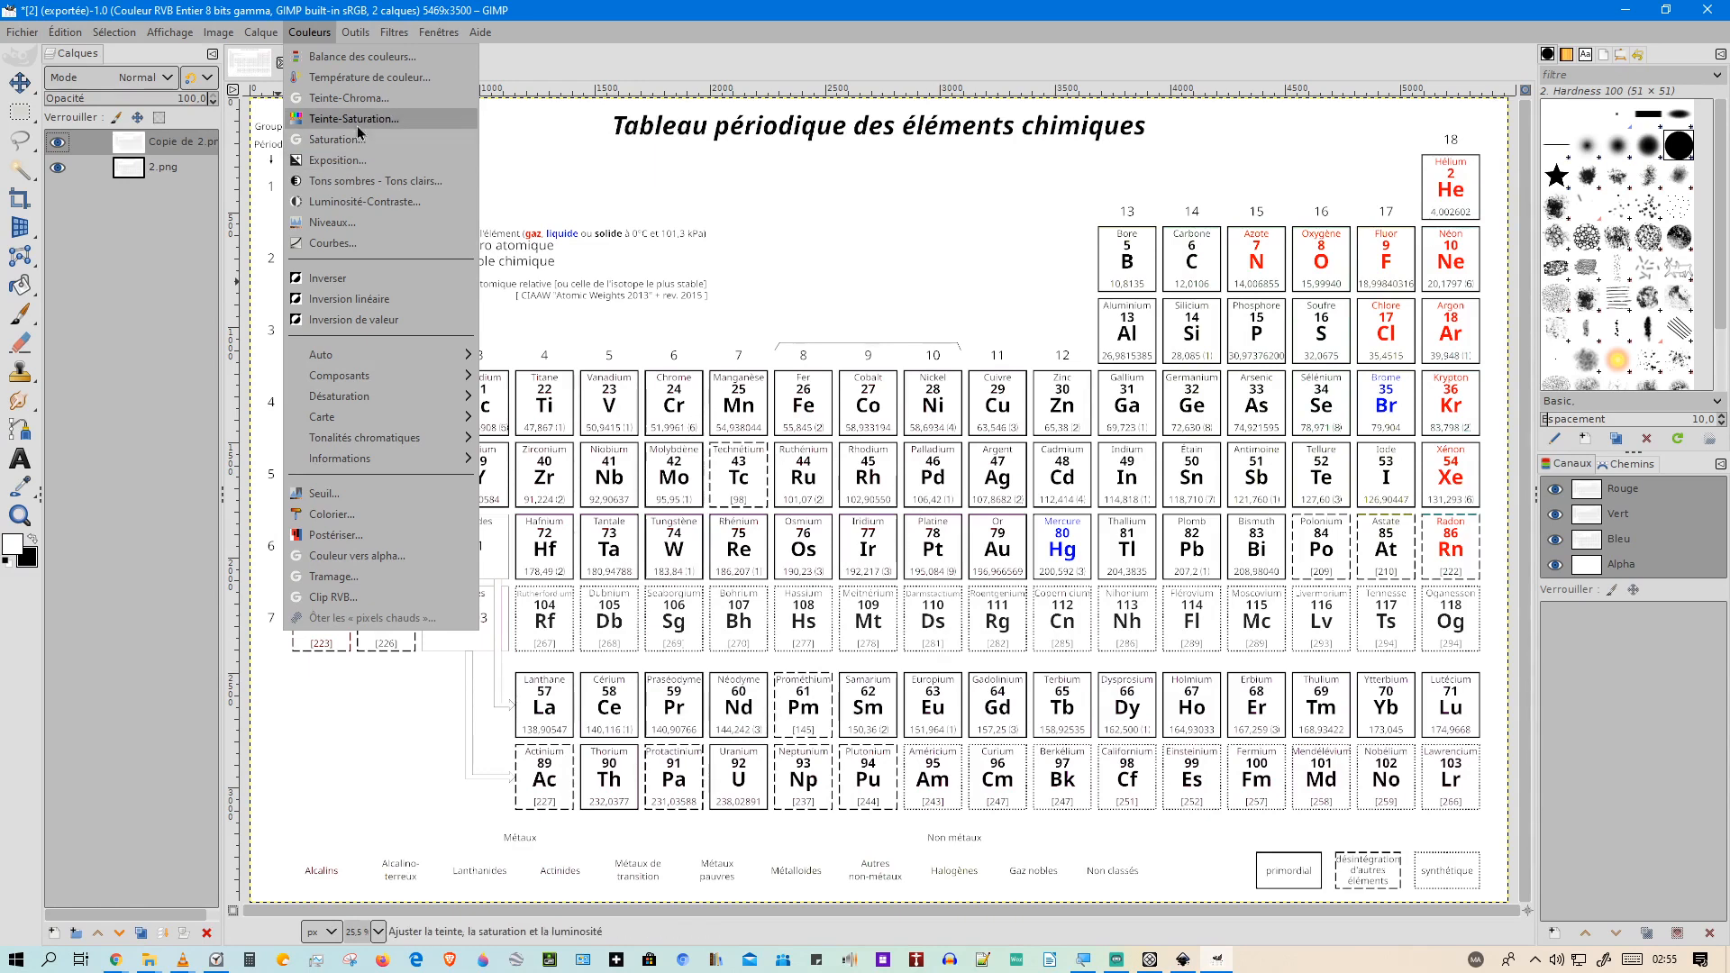
left_click(408, 121)
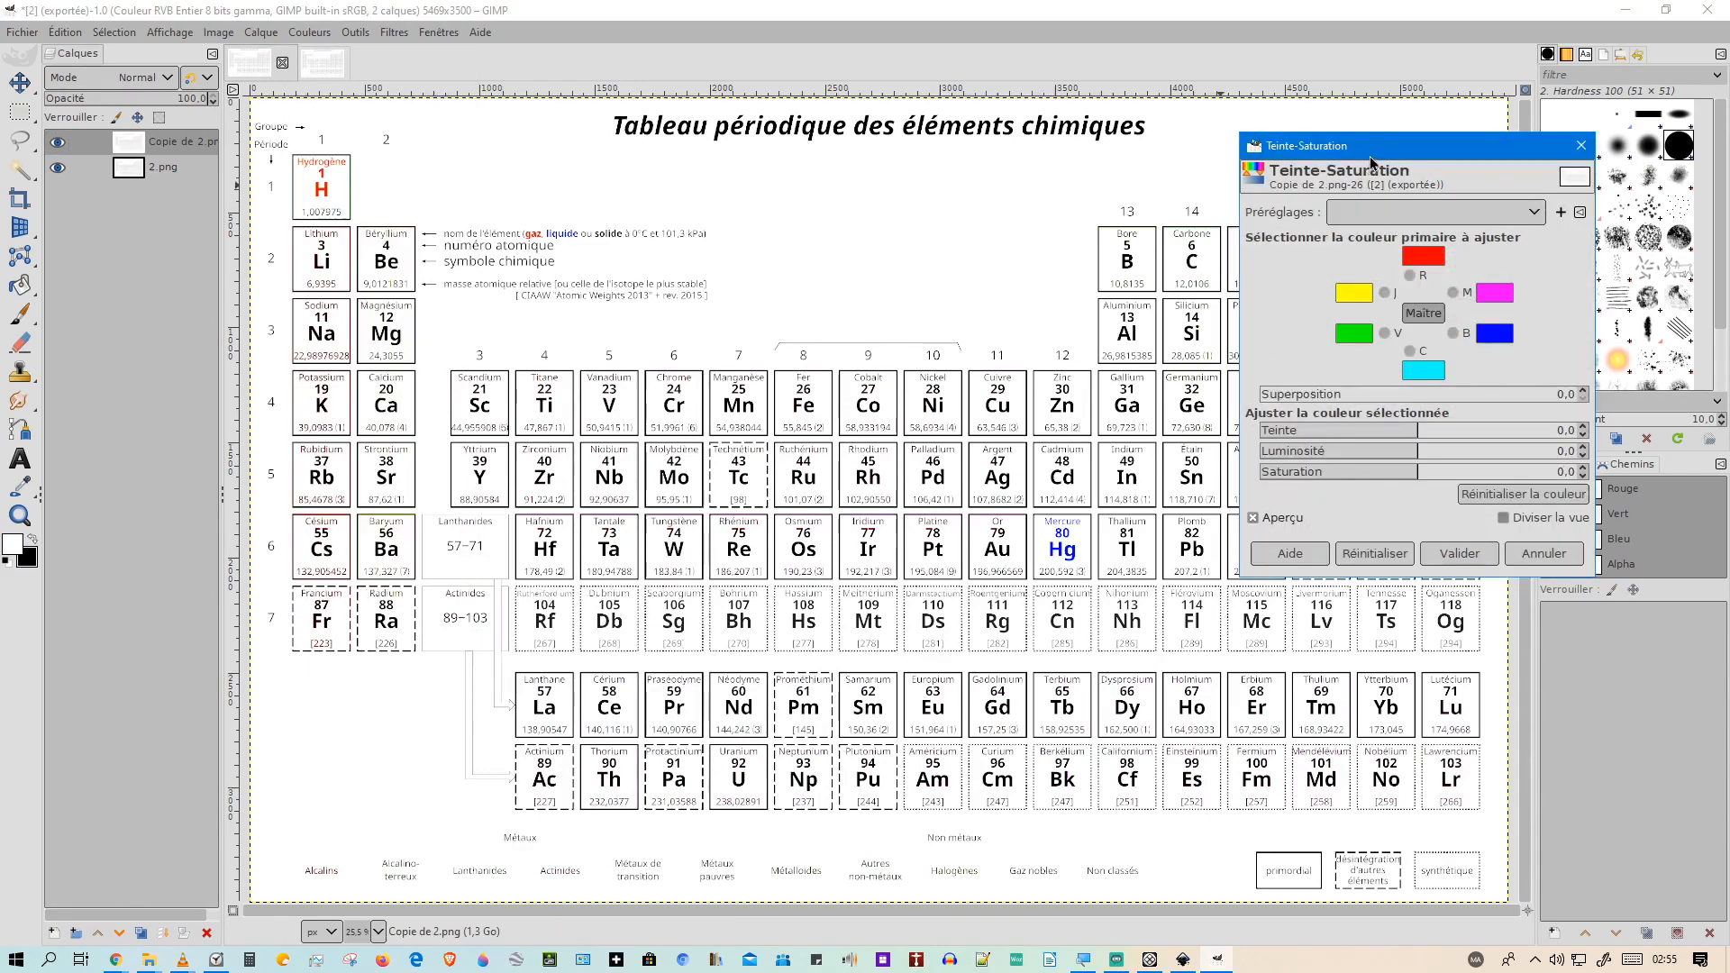
left_click_drag(1368, 153, 1103, 164)
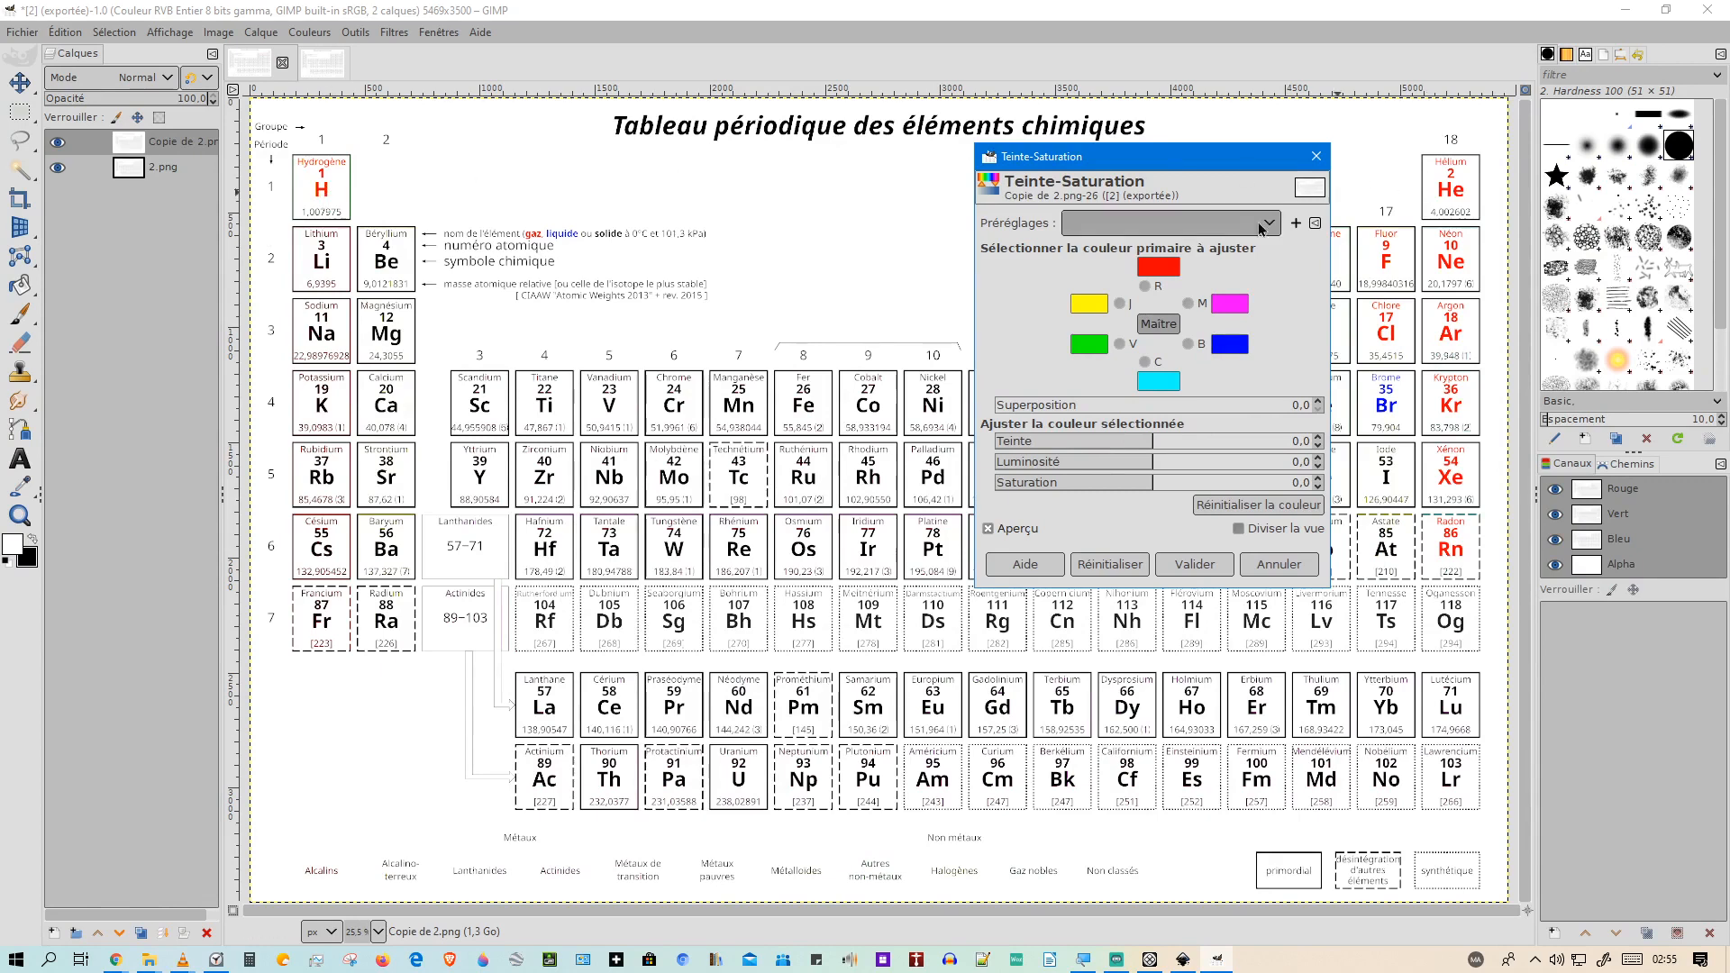
left_click(1144, 286)
left_click_drag(1142, 475, 998, 479)
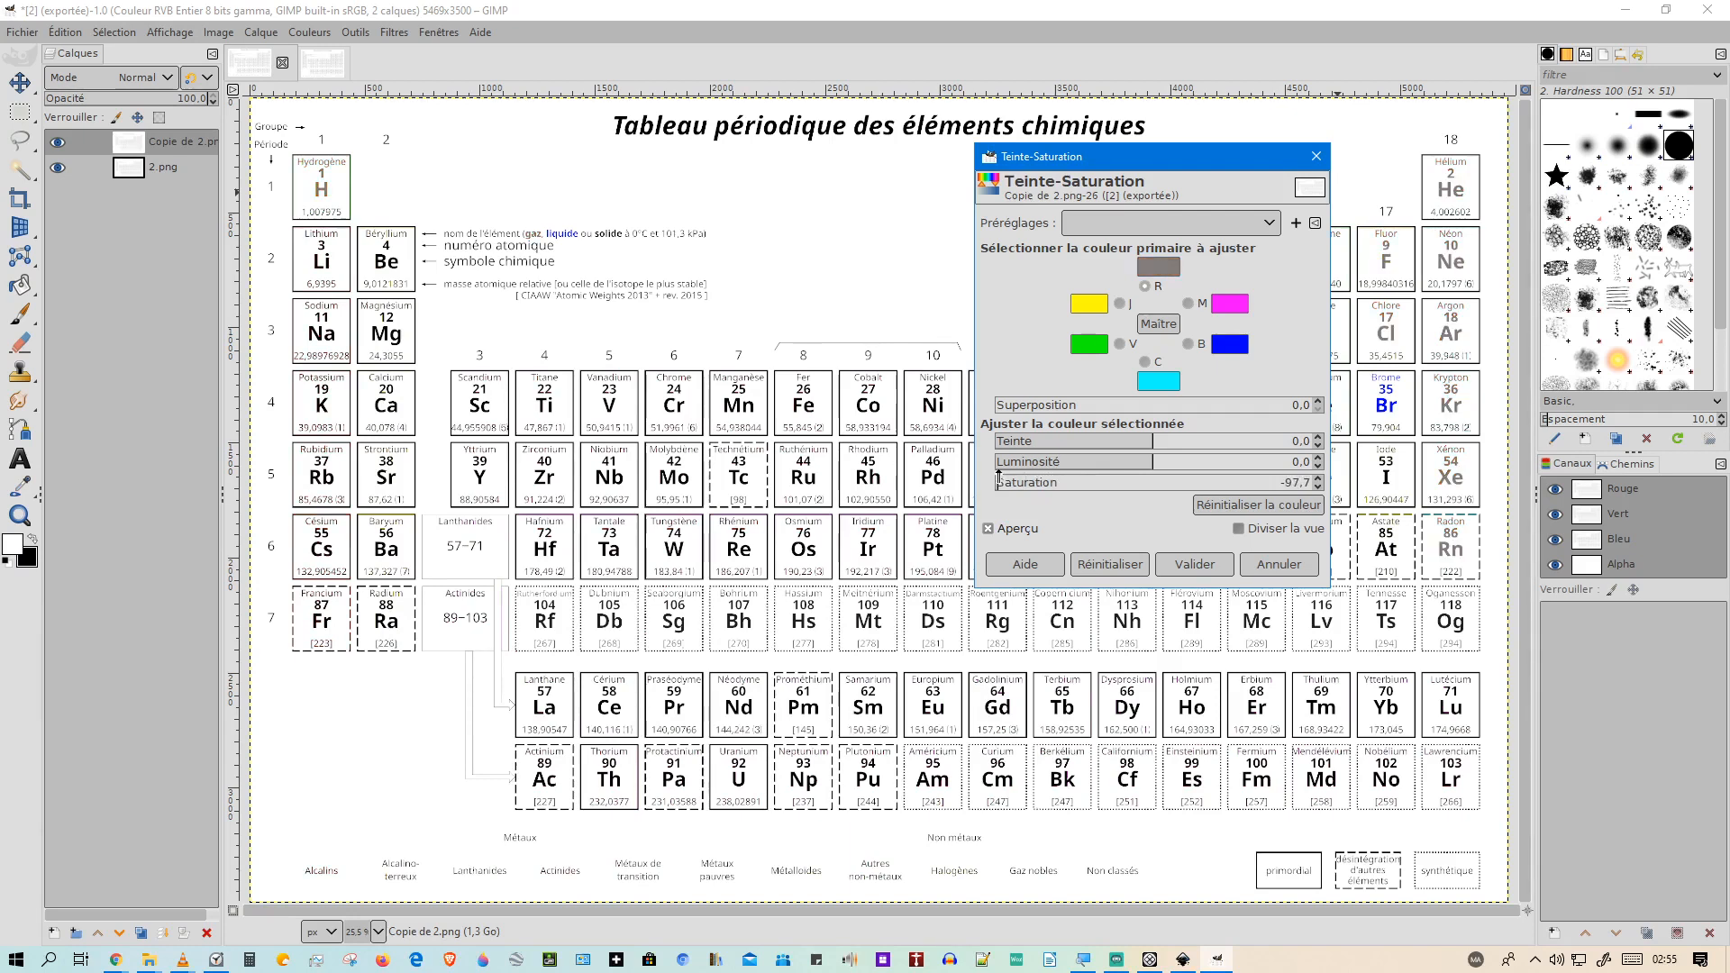
mouse_move(998, 478)
left_mouse_down()
mouse_move(1170, 481)
mouse_move(994, 482)
left_mouse_up()
Set the saturation of the blue primary colour to -100 and apply the Hue-Saturation adjustment.
left_click(1188, 344)
left_click_drag(1139, 482, 994, 483)
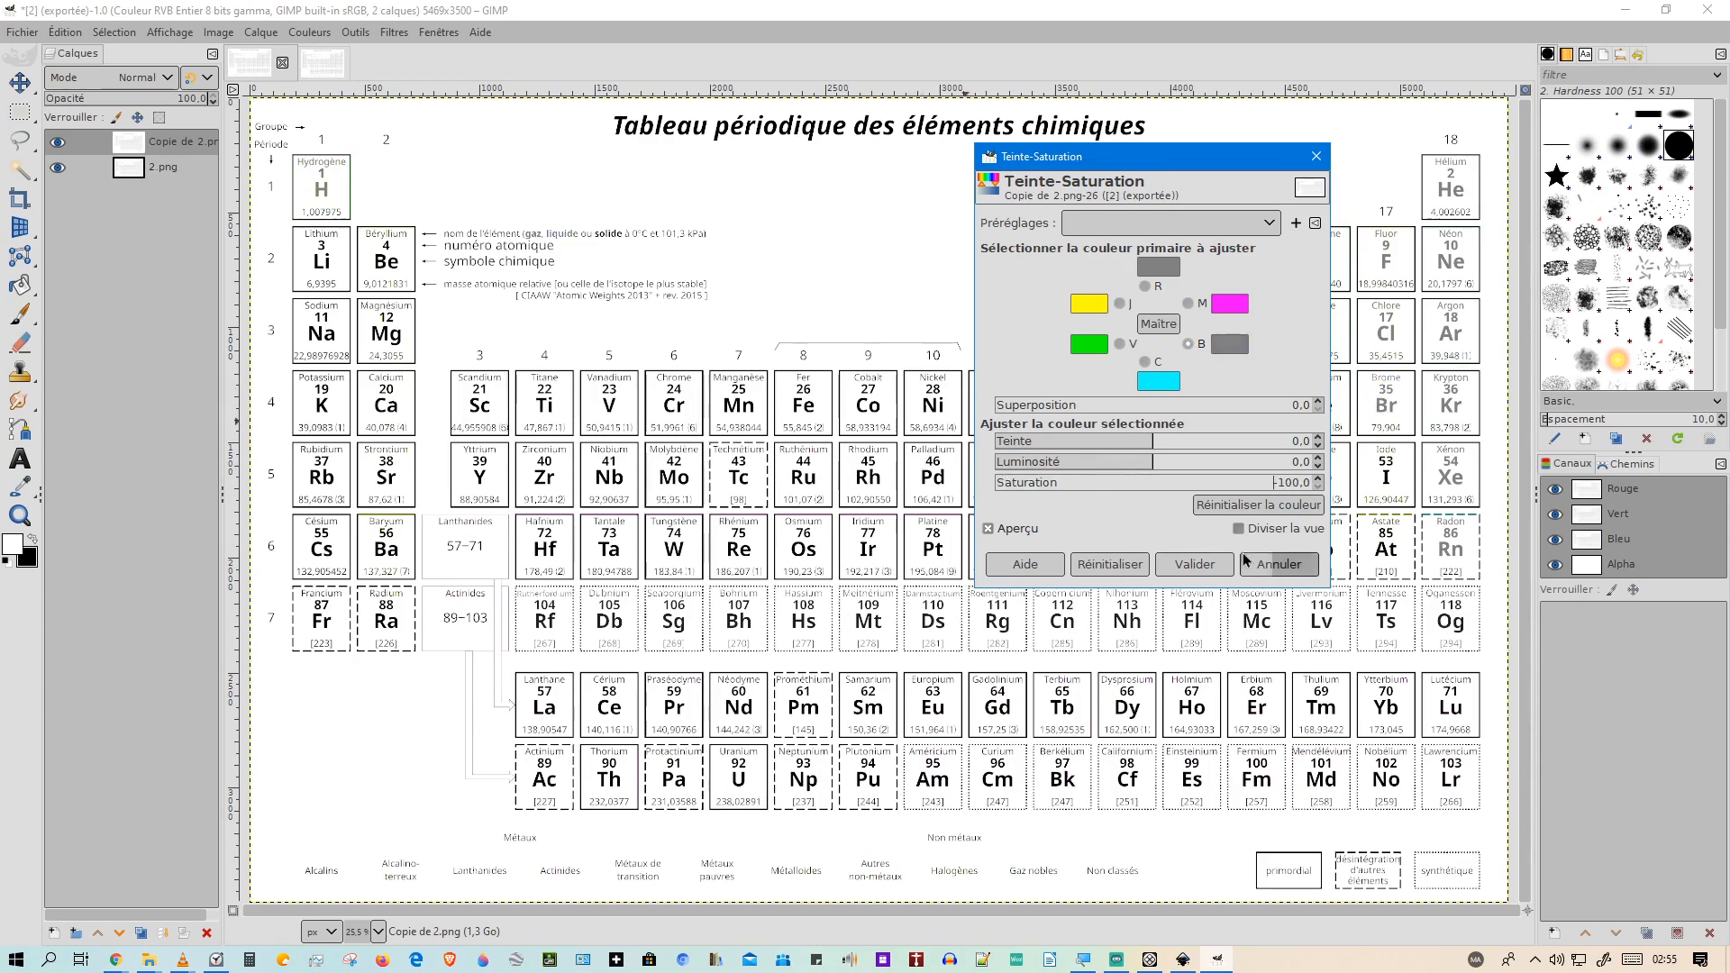
left_click_drag(1212, 165, 877, 167)
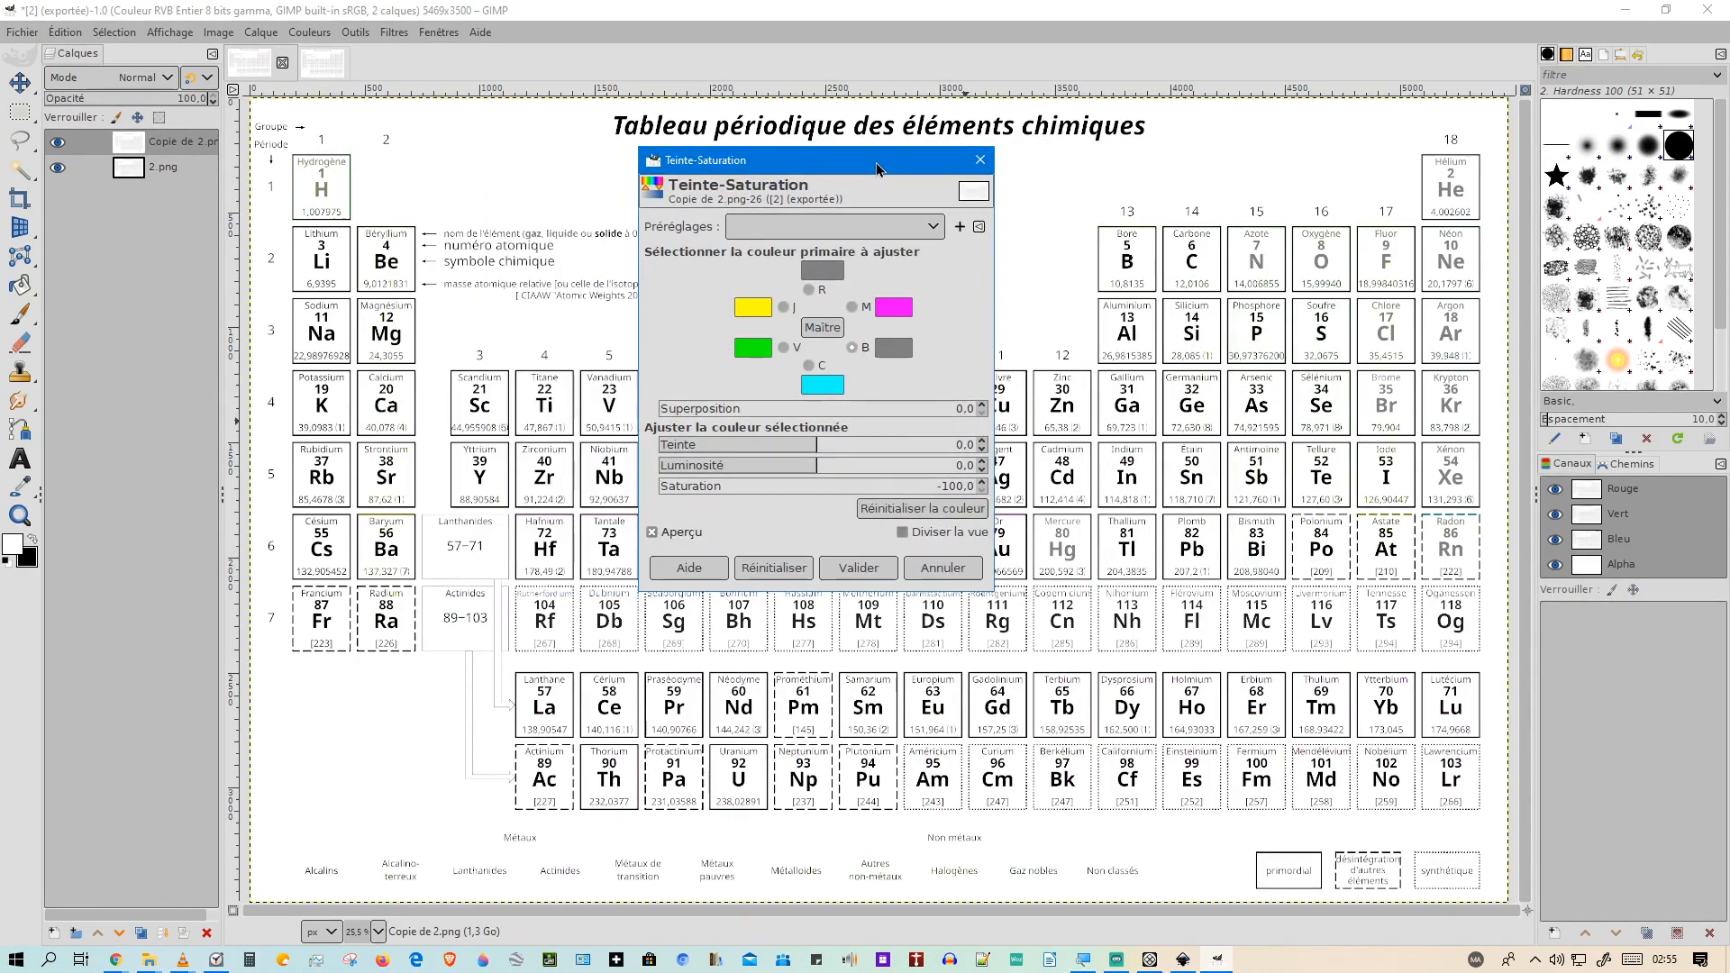
left_click(857, 567)
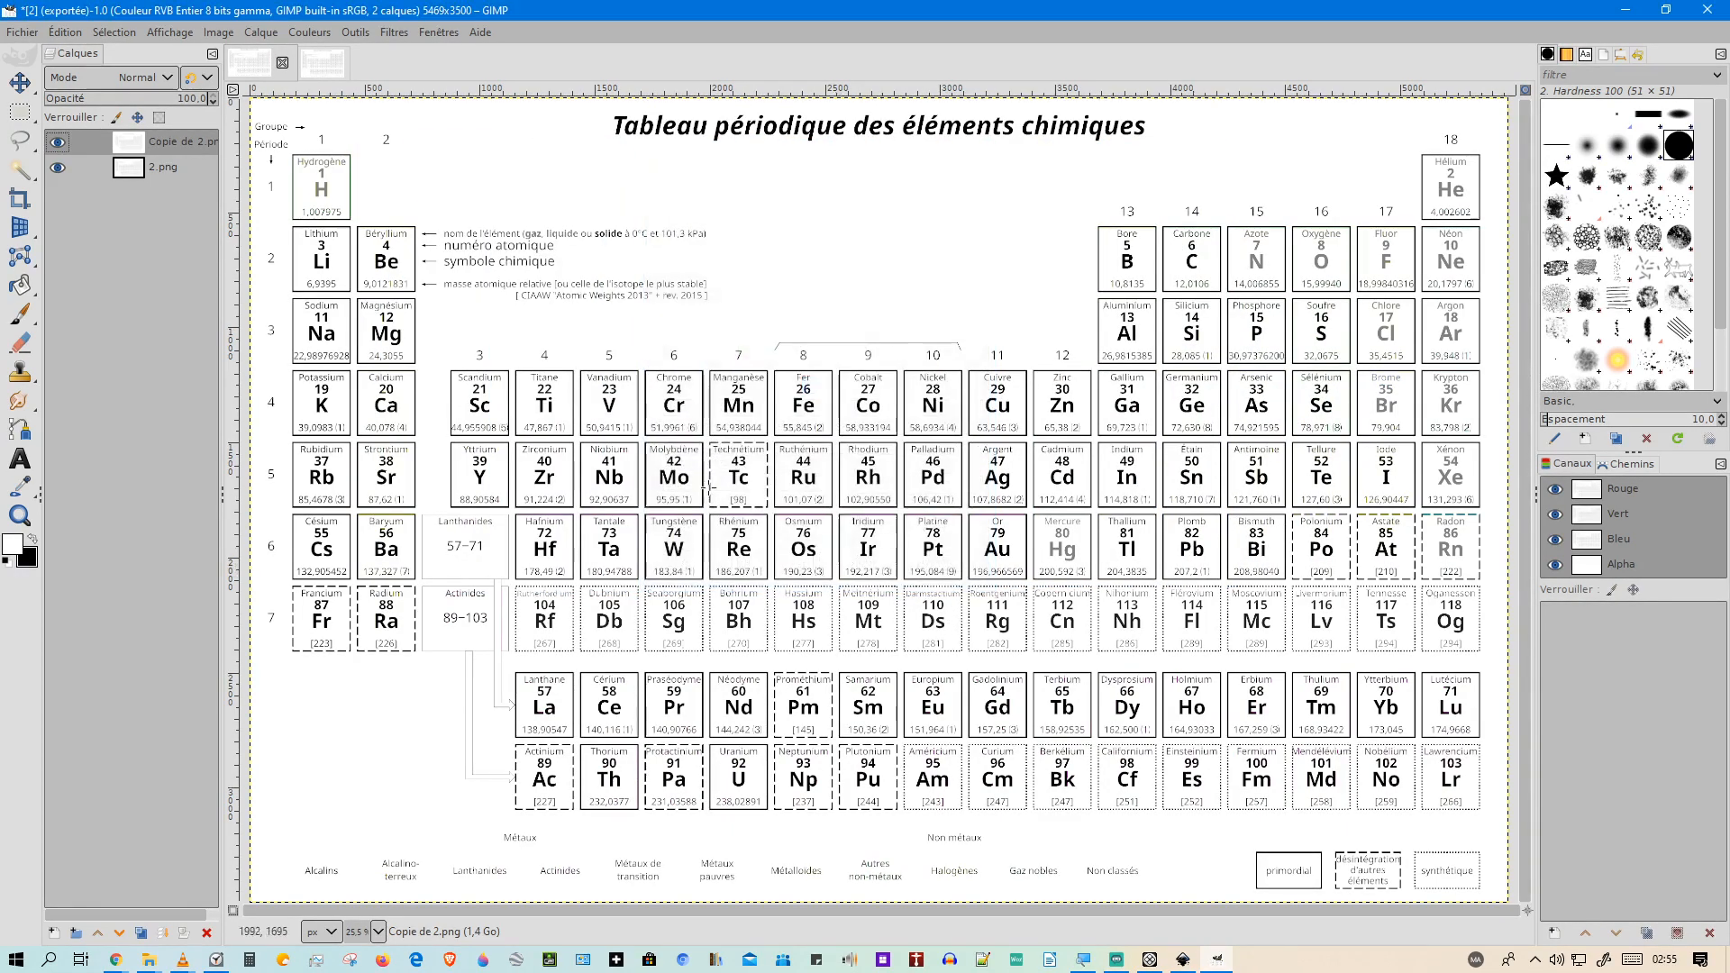
Duplicate the adjusted layer and apply Hue-Saturation to the new copy with the master saturation at -100.
left_click_drag(133, 148, 141, 933)
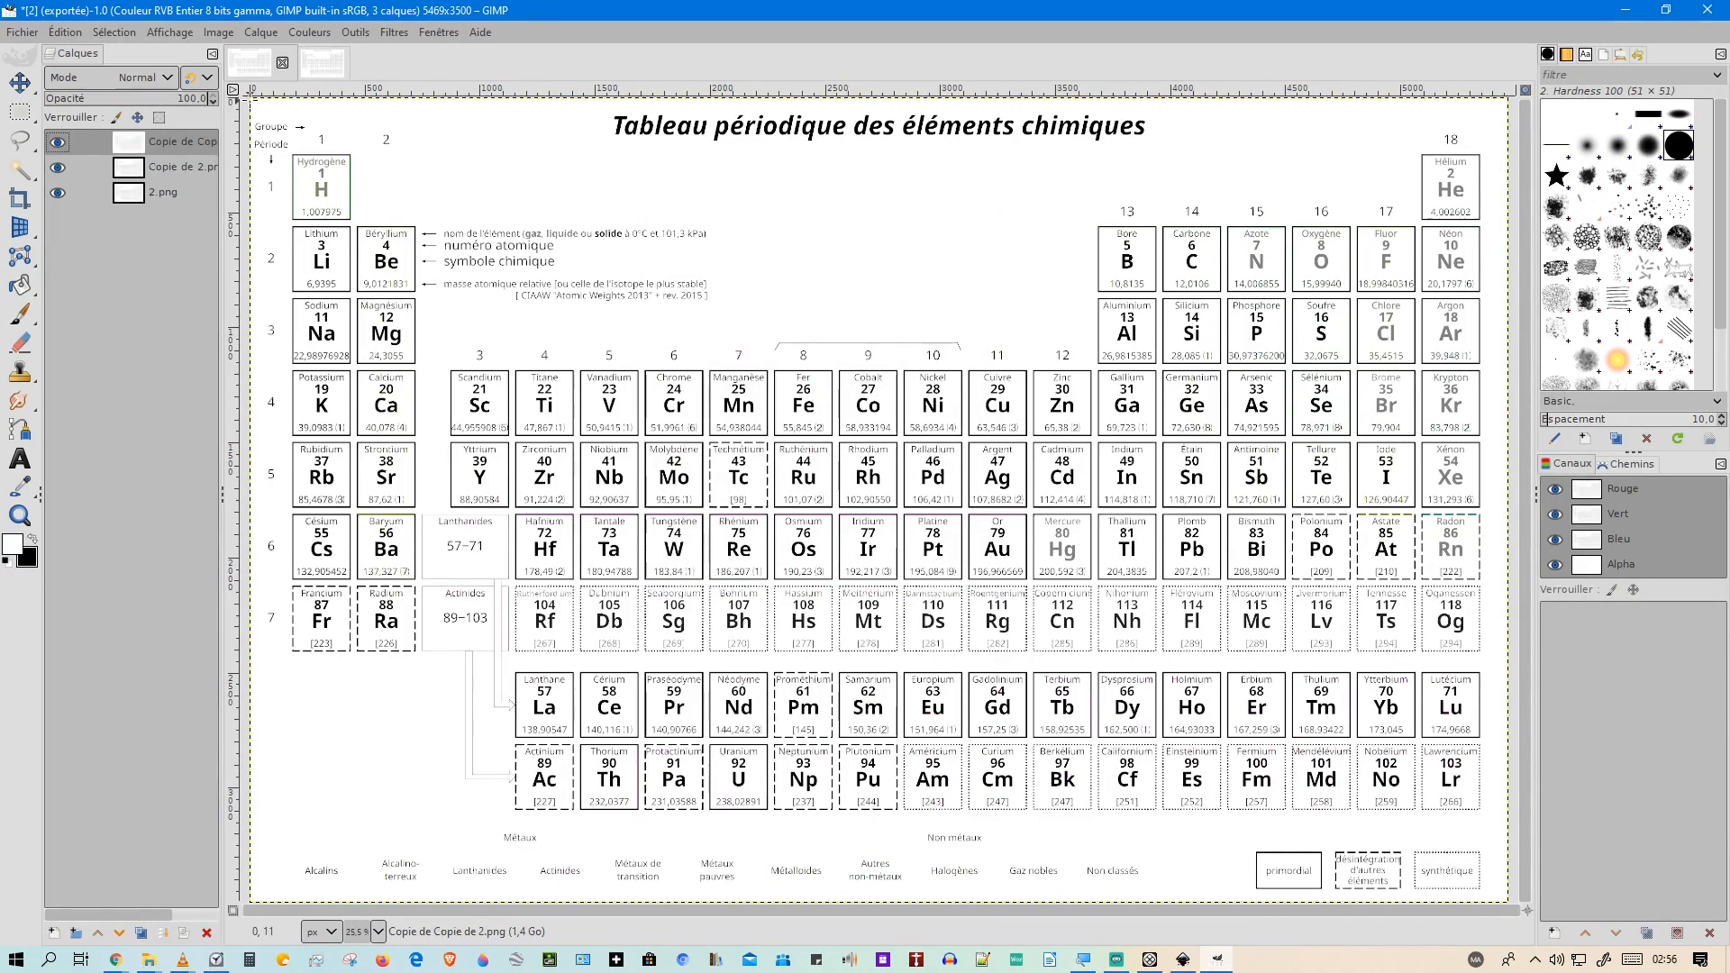
left_click(317, 33)
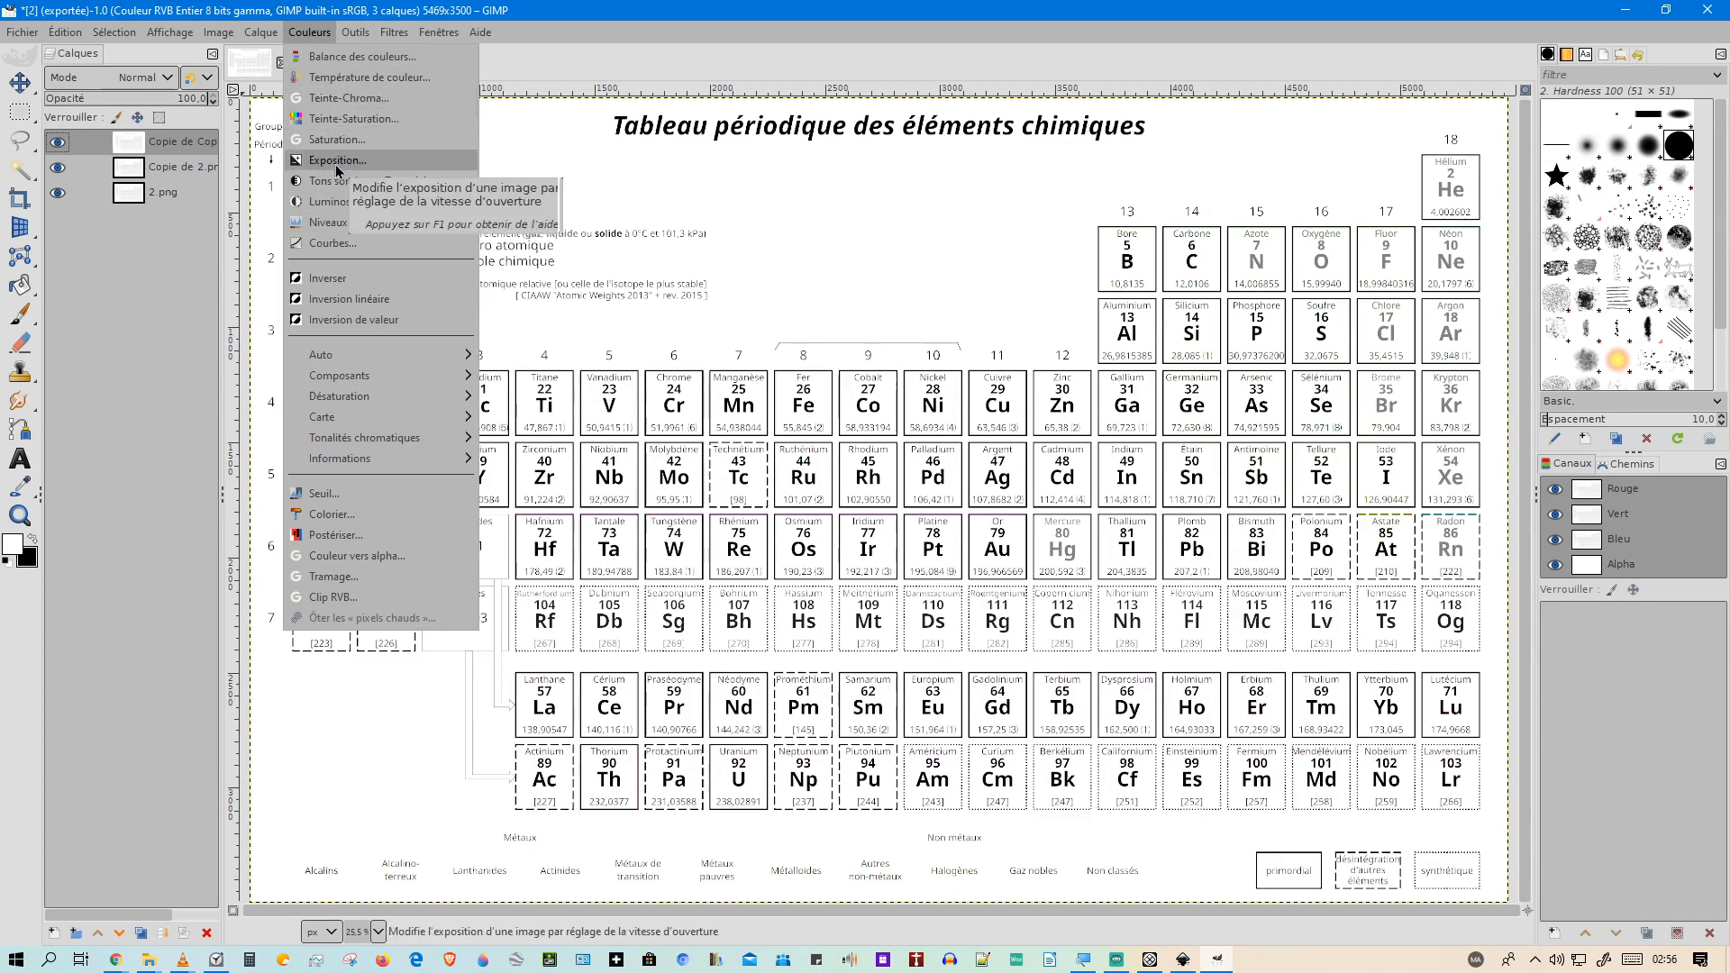
left_click(347, 119)
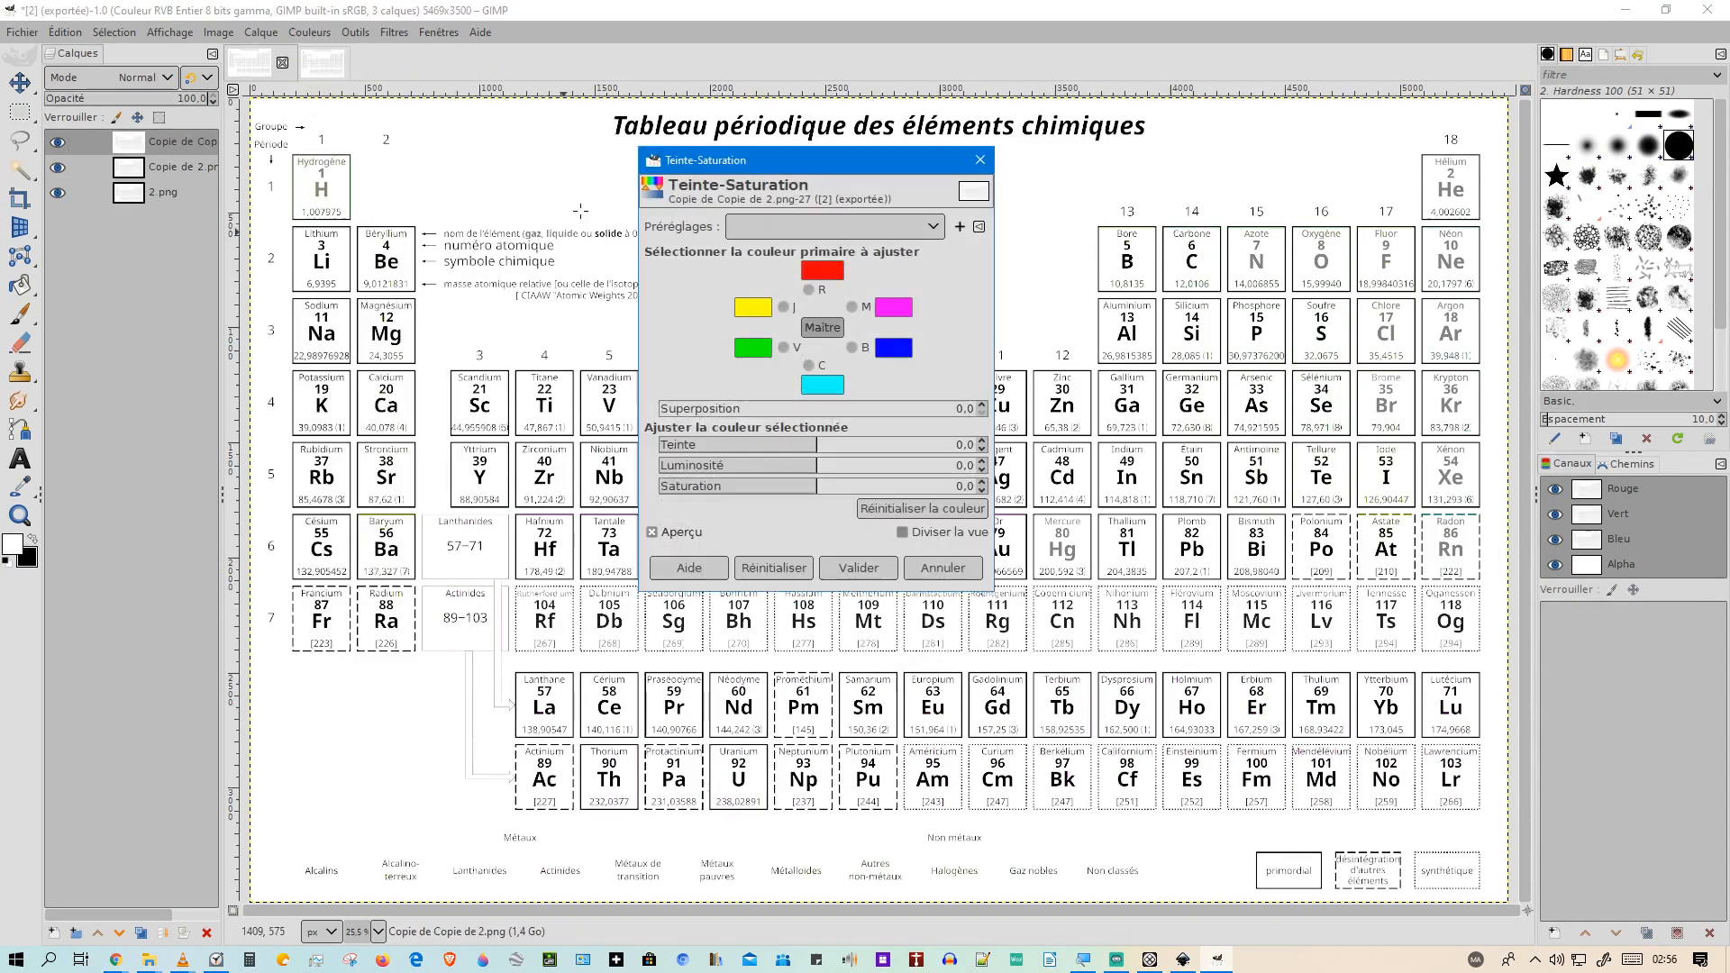
left_click_drag(789, 484, 635, 486)
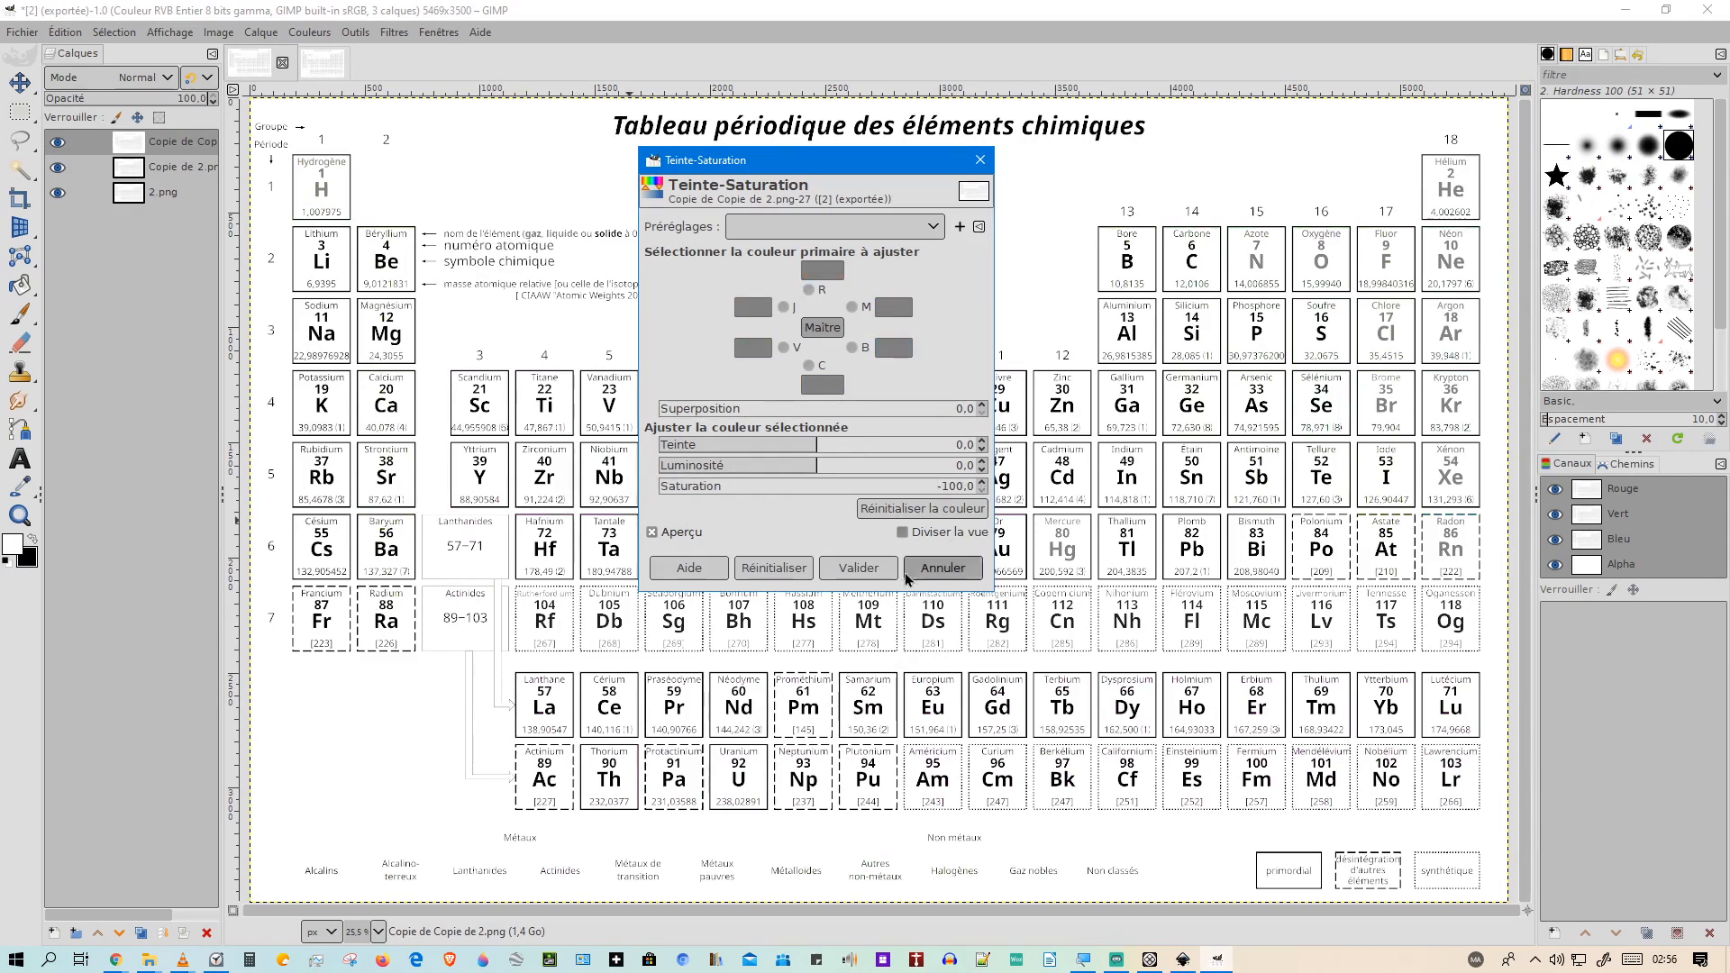
left_click(858, 567)
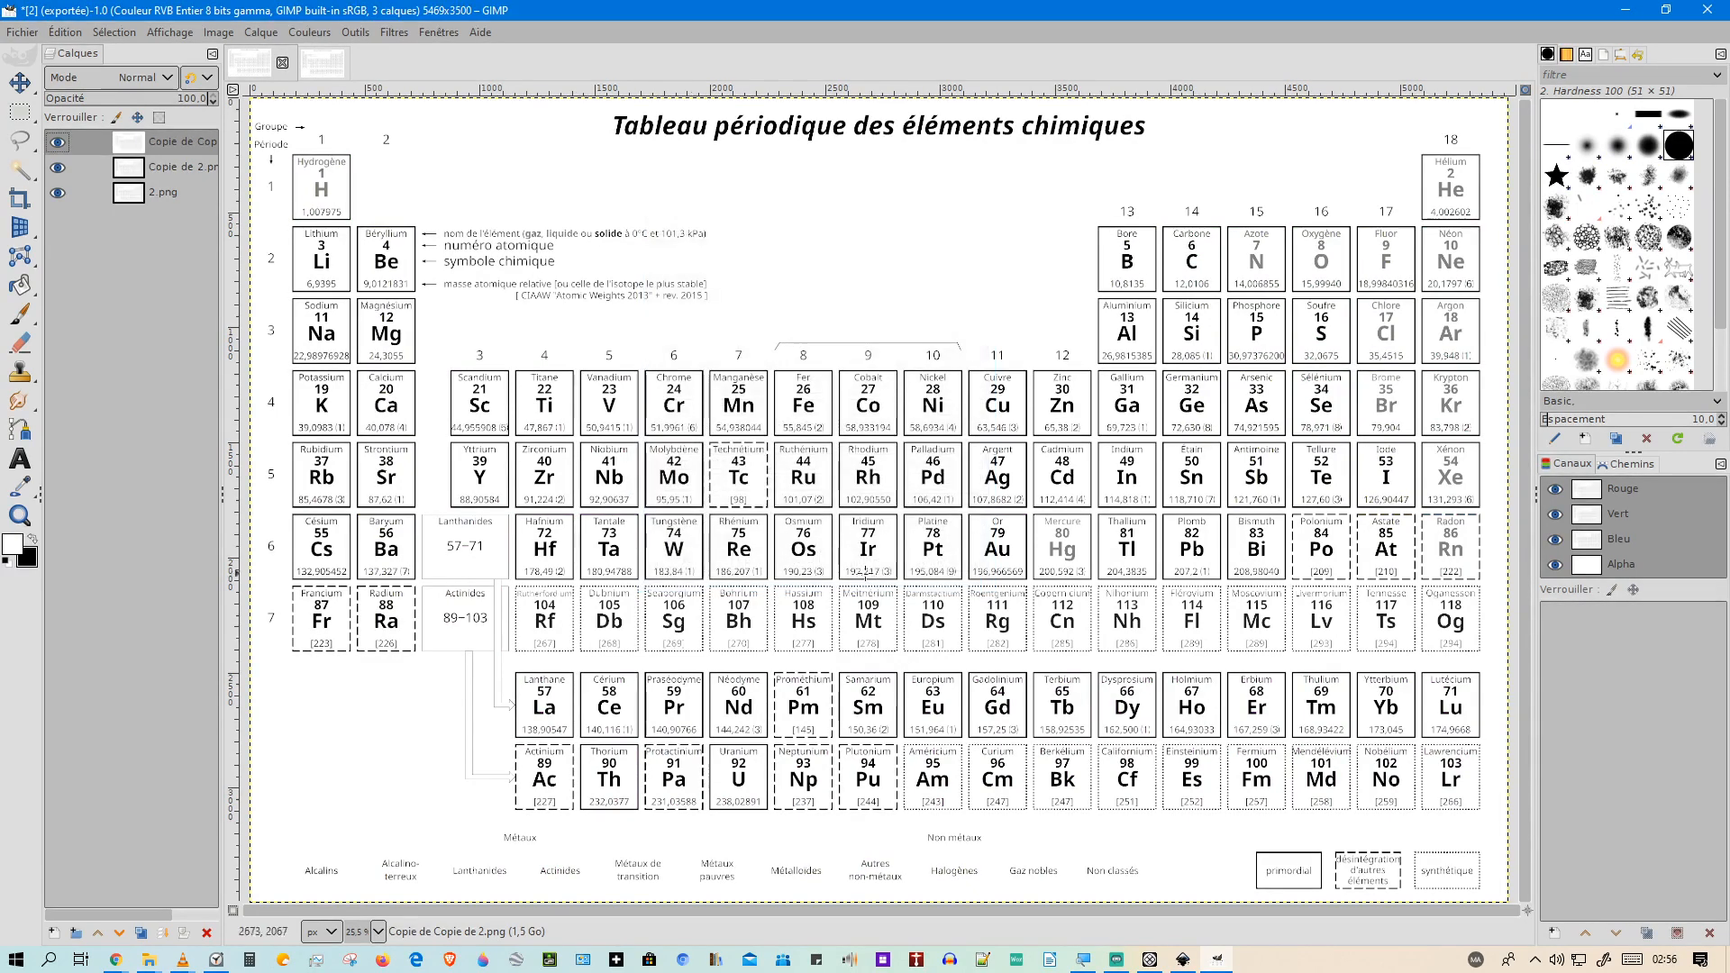
Duplicate the fully desaturated layer and open the Levels adjustment on the new copy, keeping the table's grey symbols in view.
left_click_drag(125, 151, 146, 937)
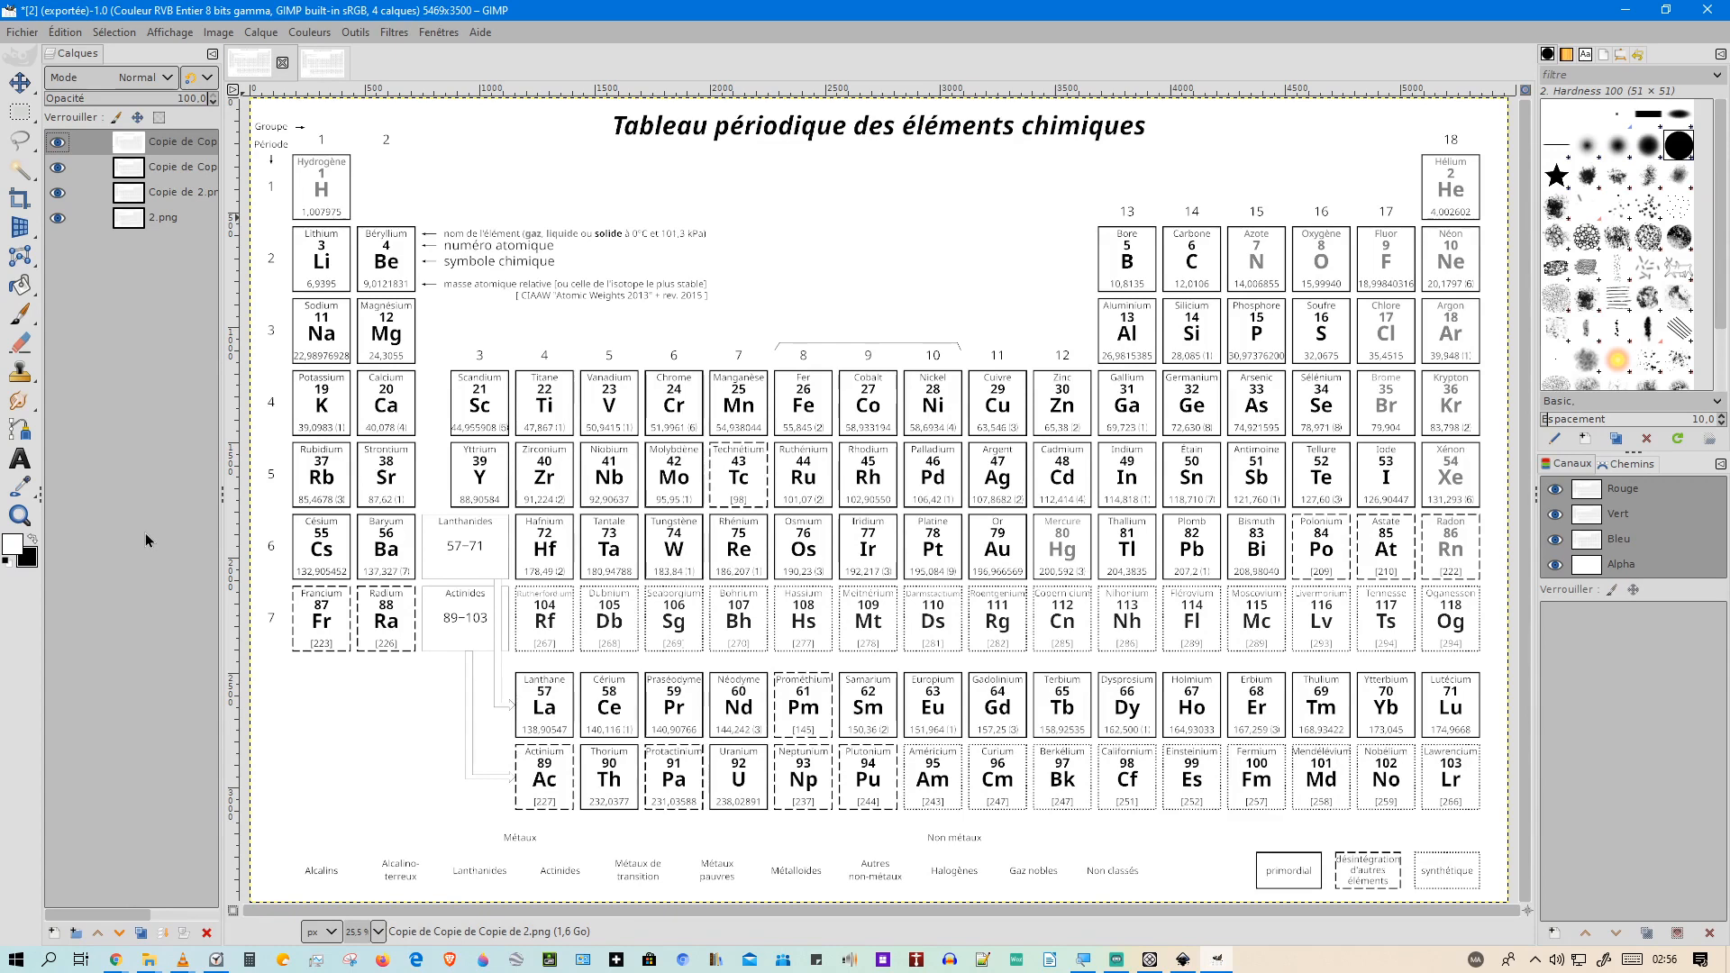
left_click(355, 33)
mouse_move(326, 34)
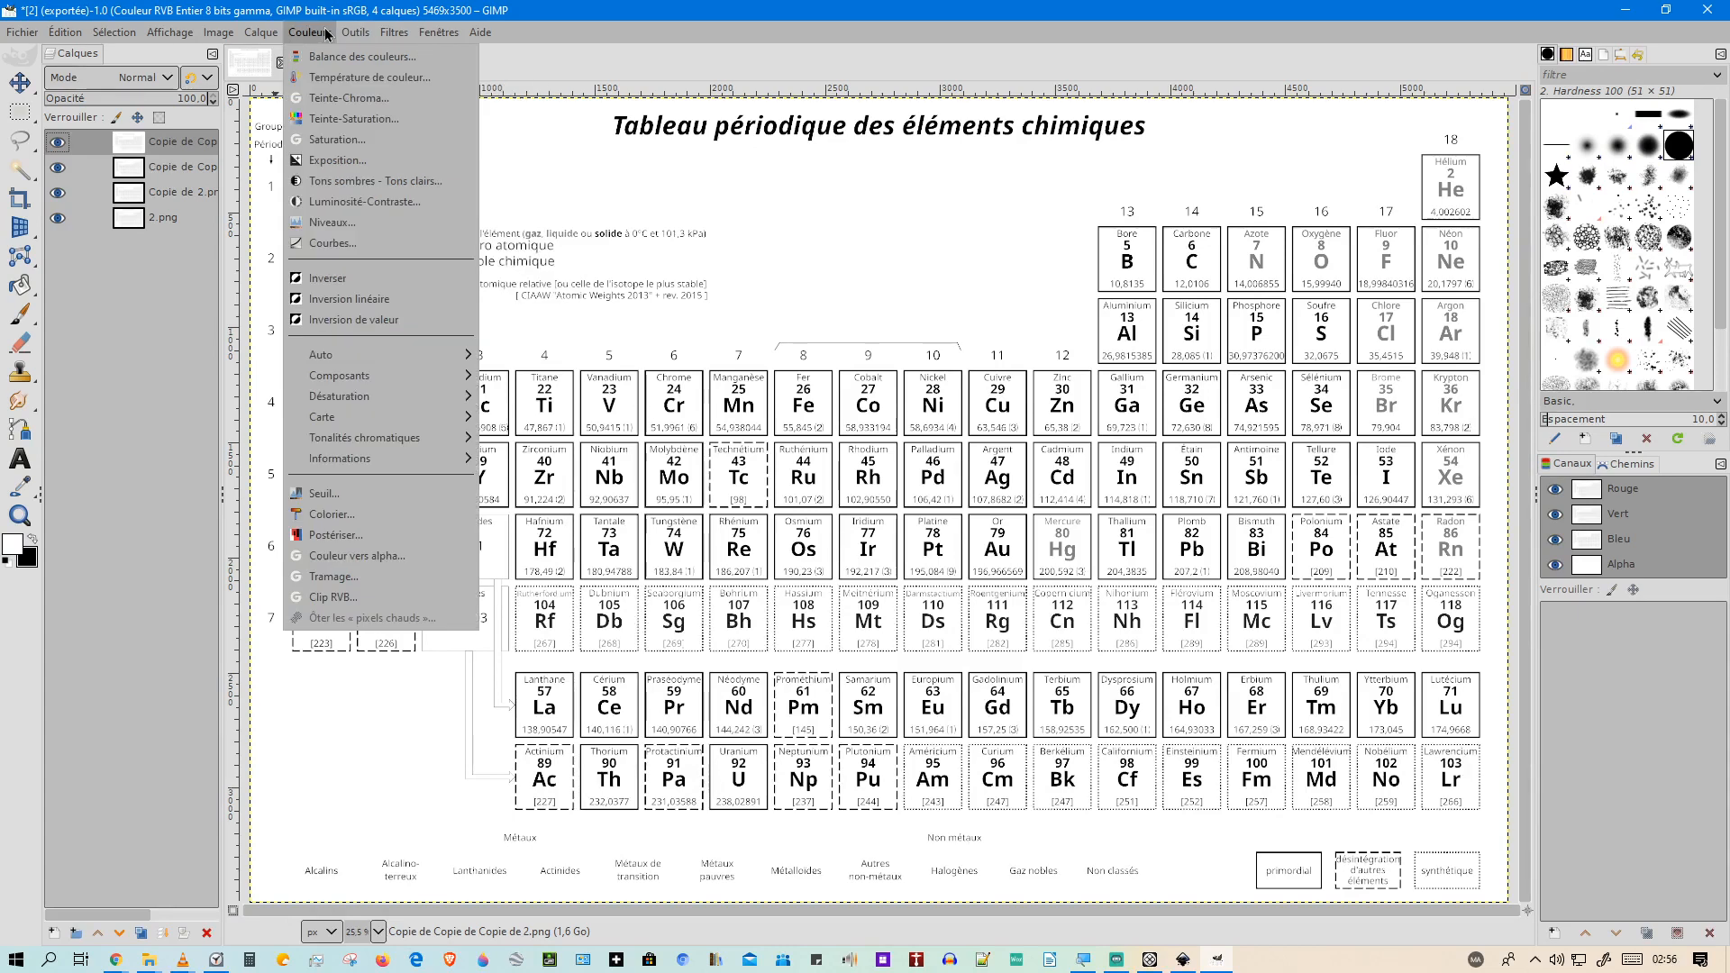
left_click(328, 33)
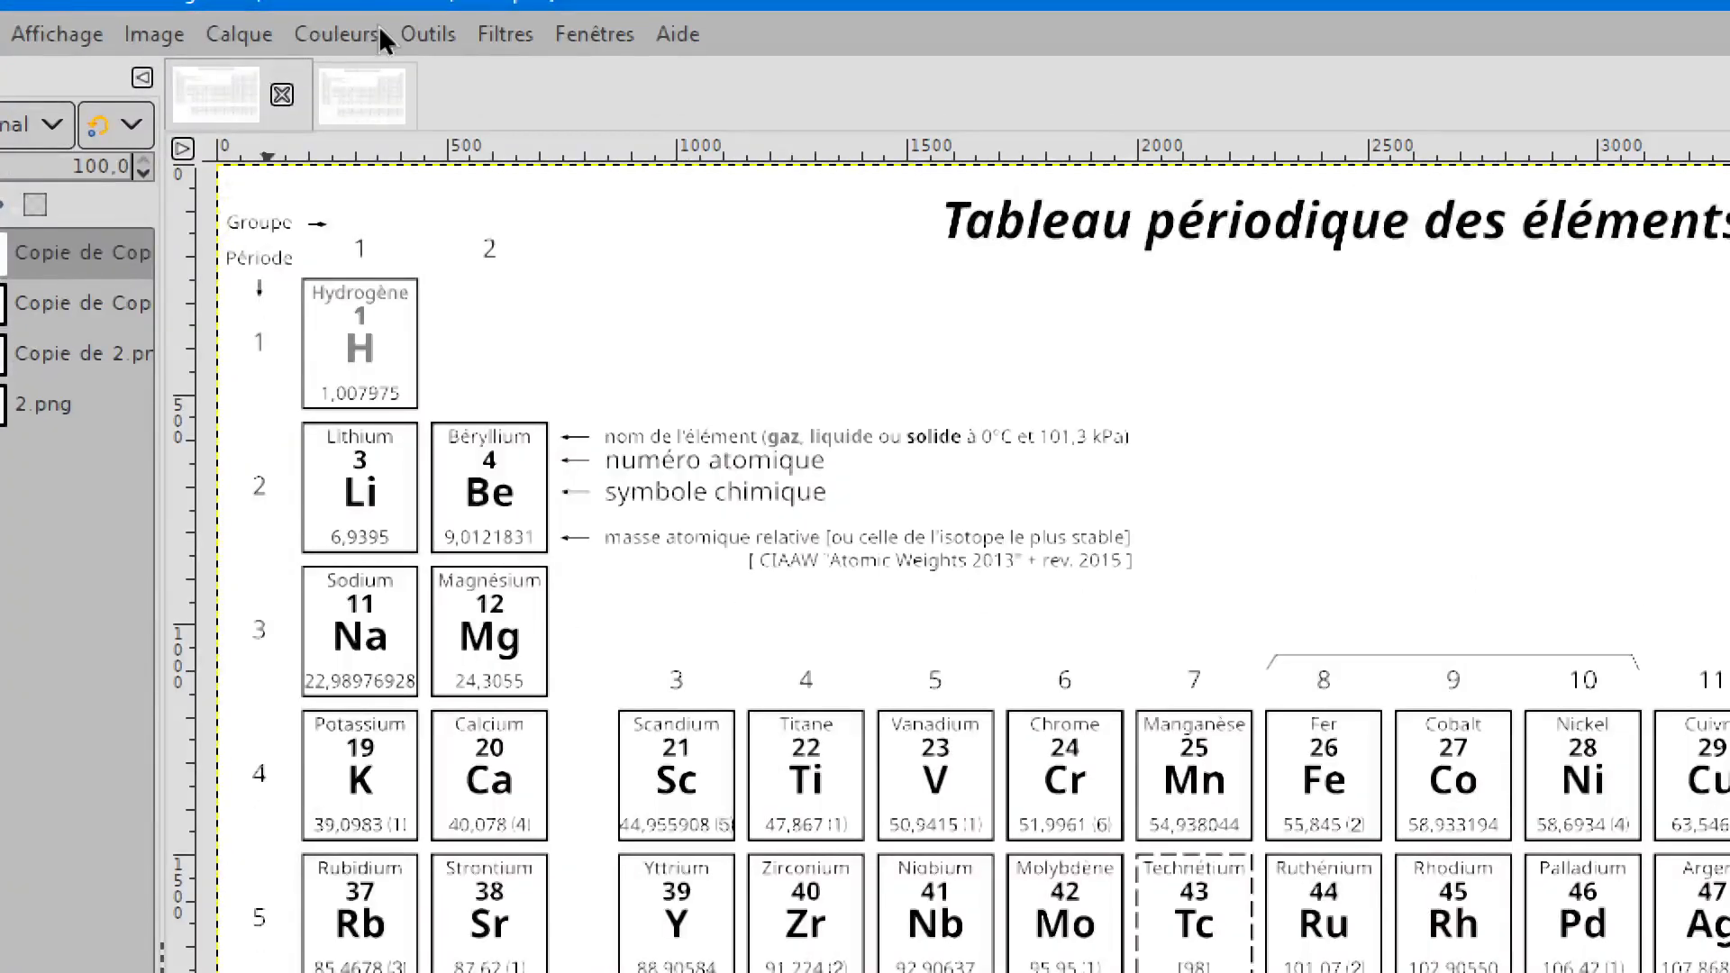
left_click(346, 33)
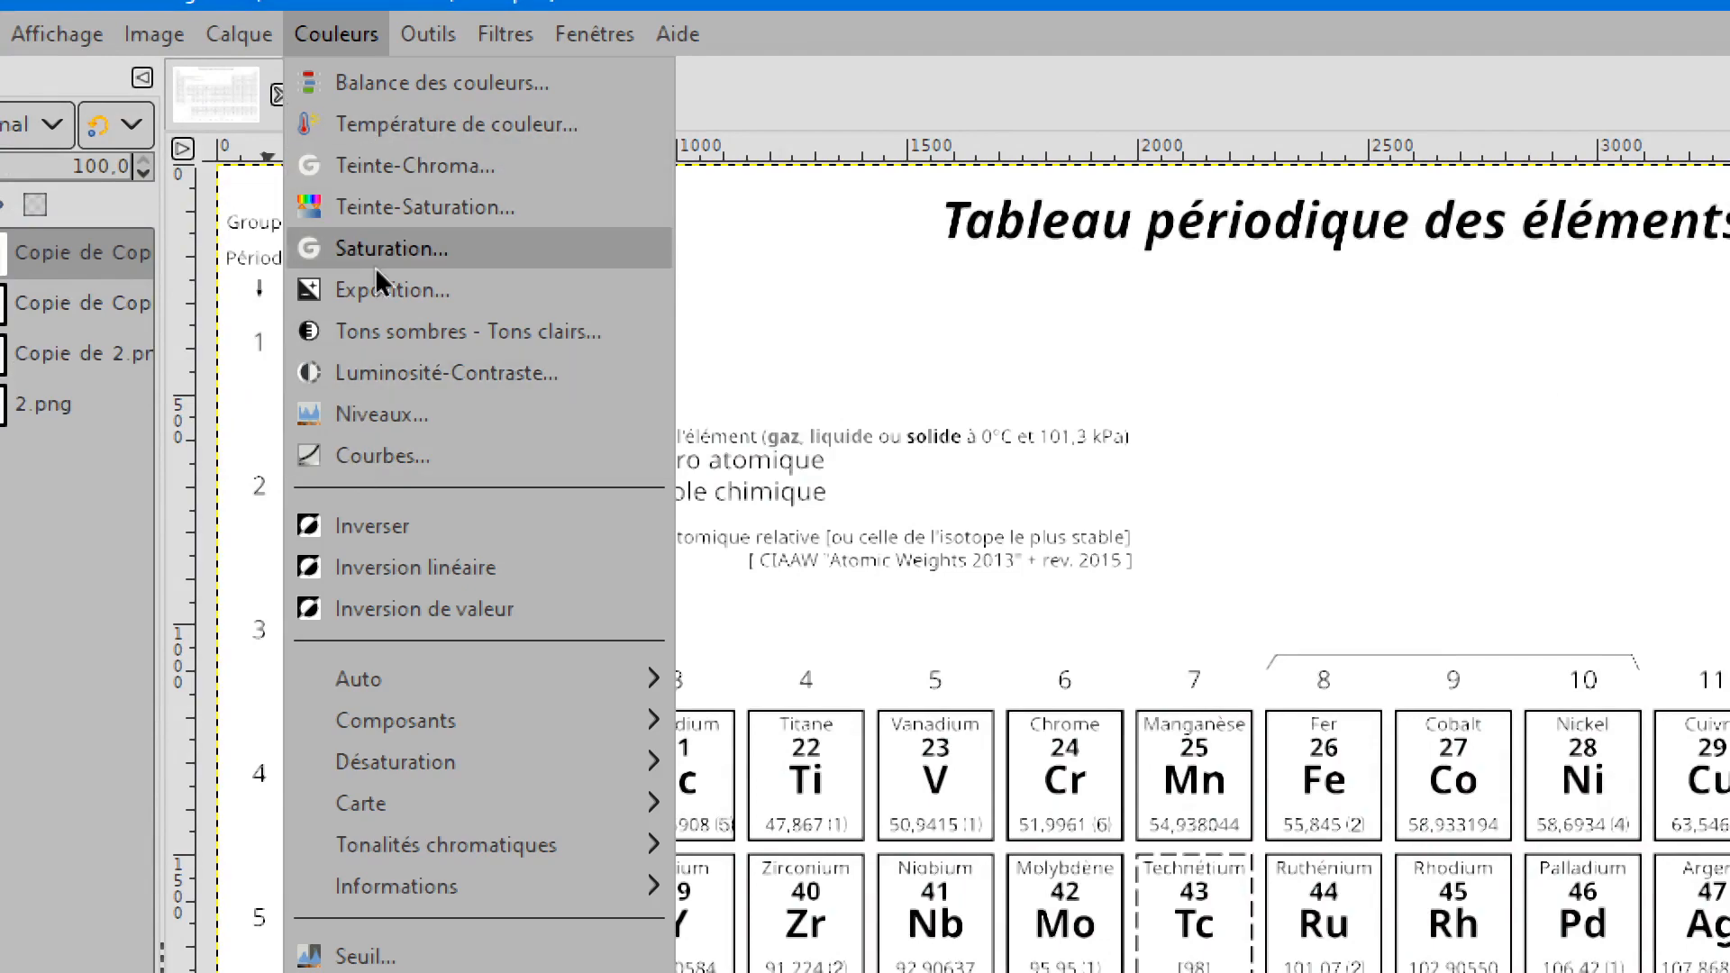
left_click(362, 412)
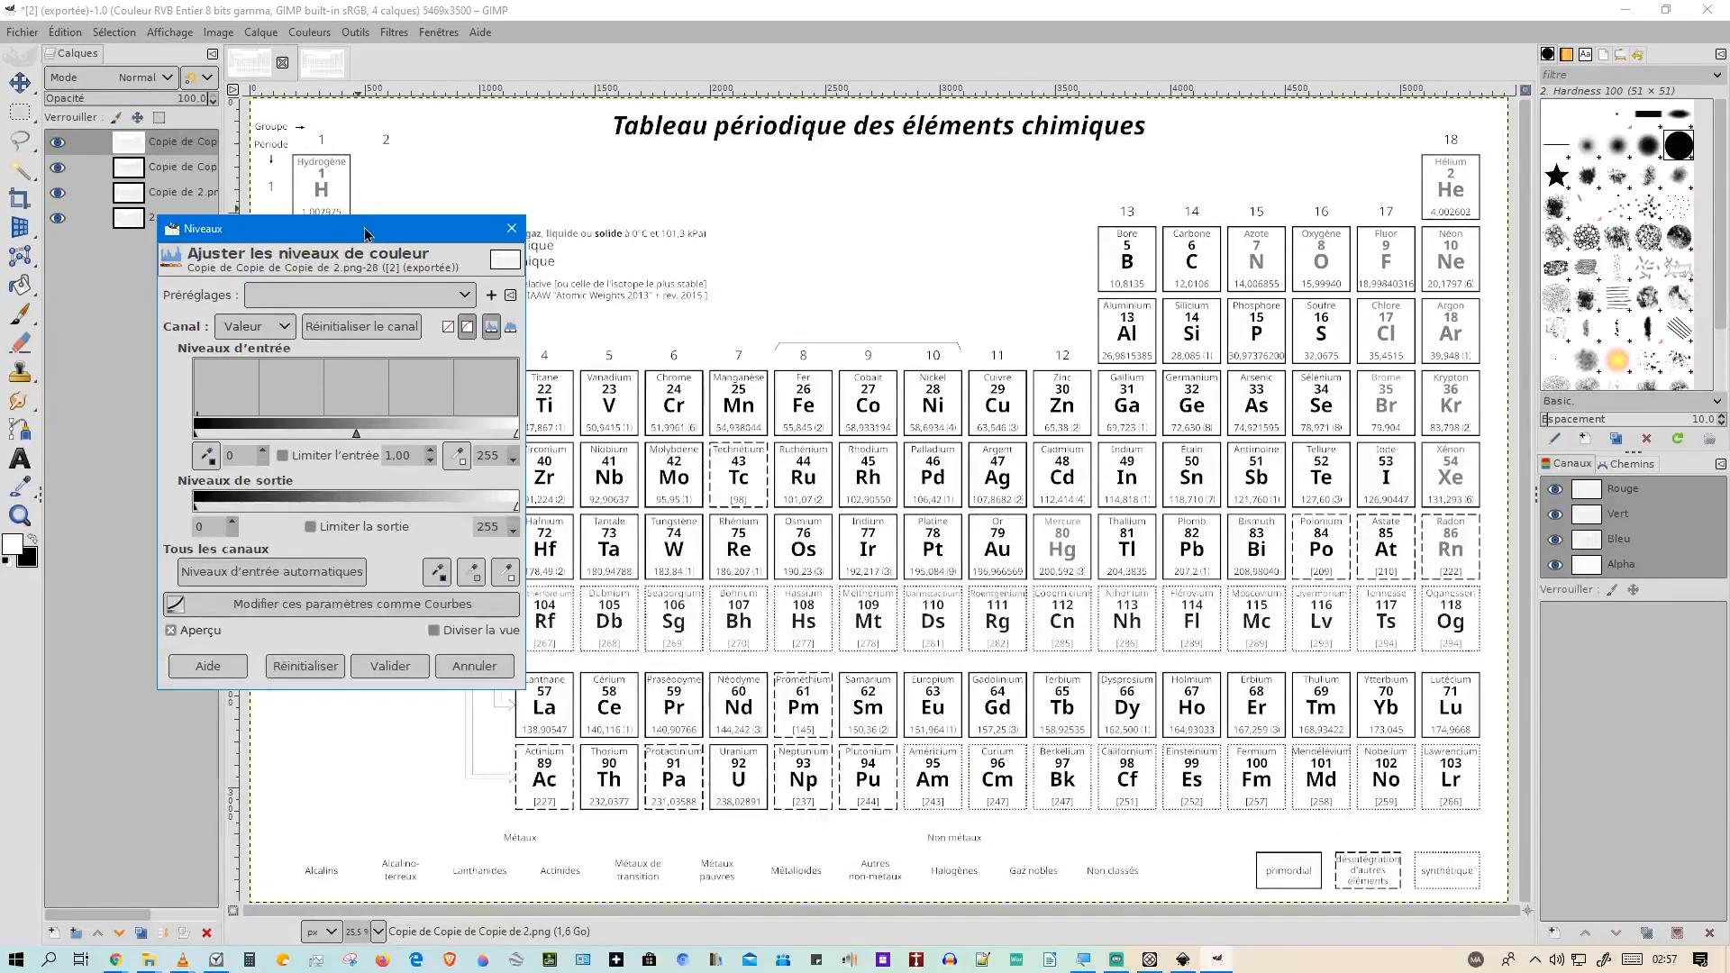
left_click_drag(365, 234, 691, 162)
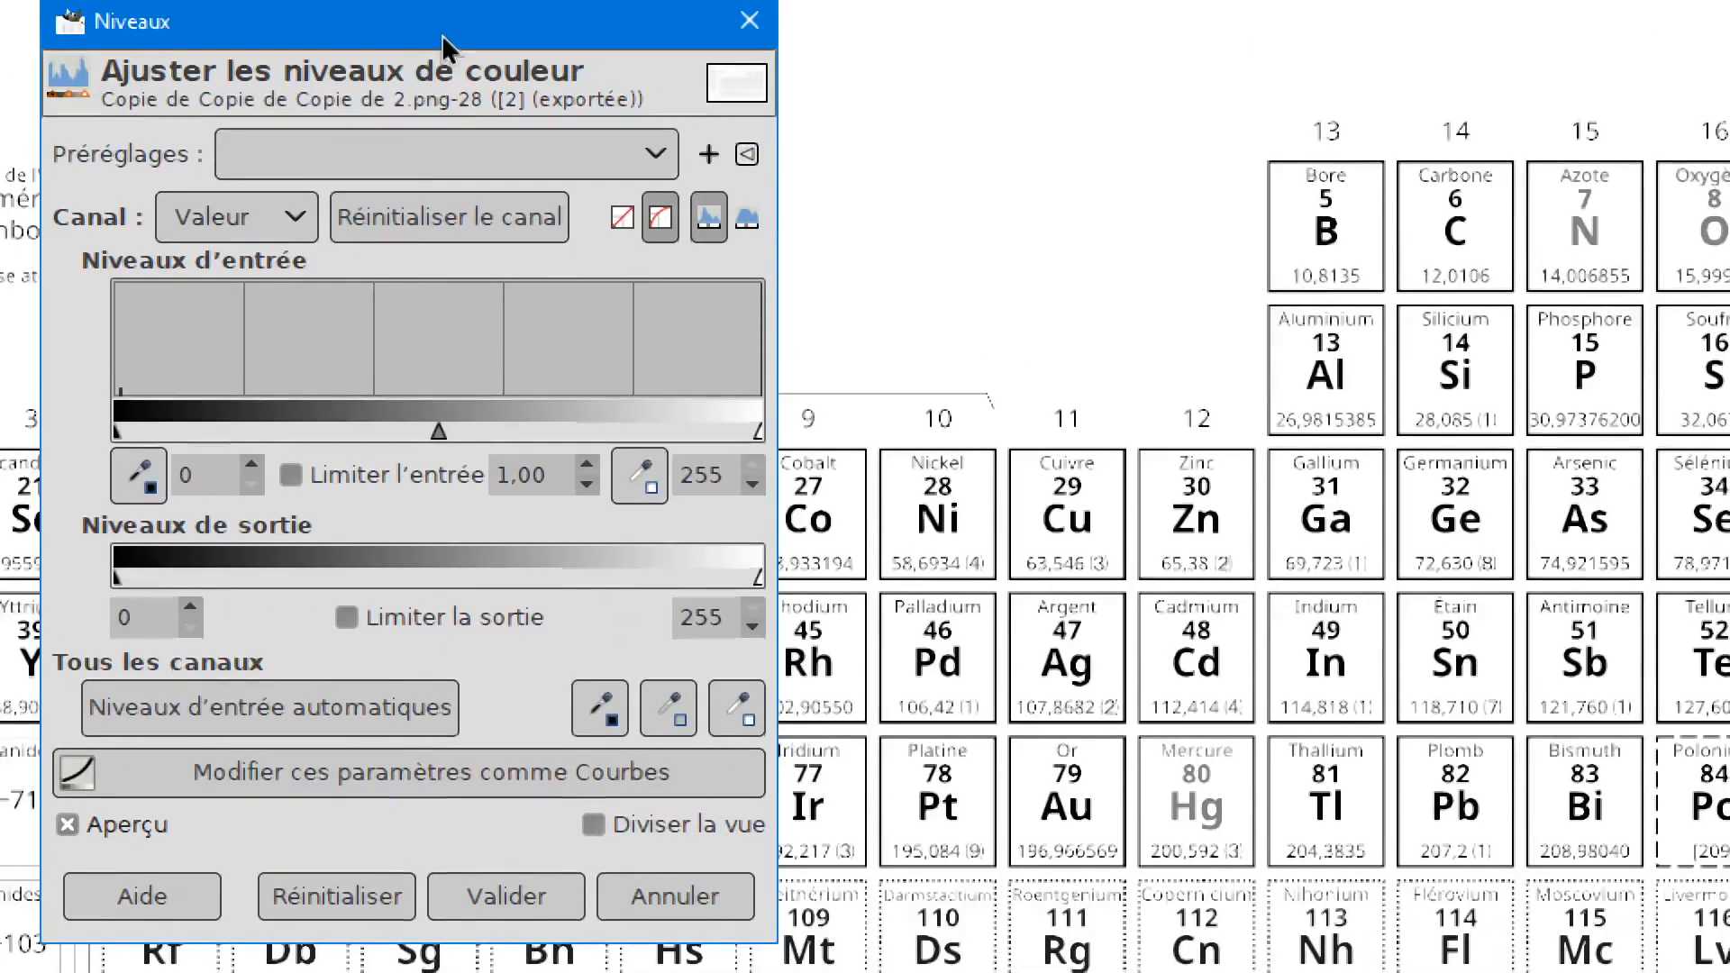
left_click_drag(442, 34, 1313, 529)
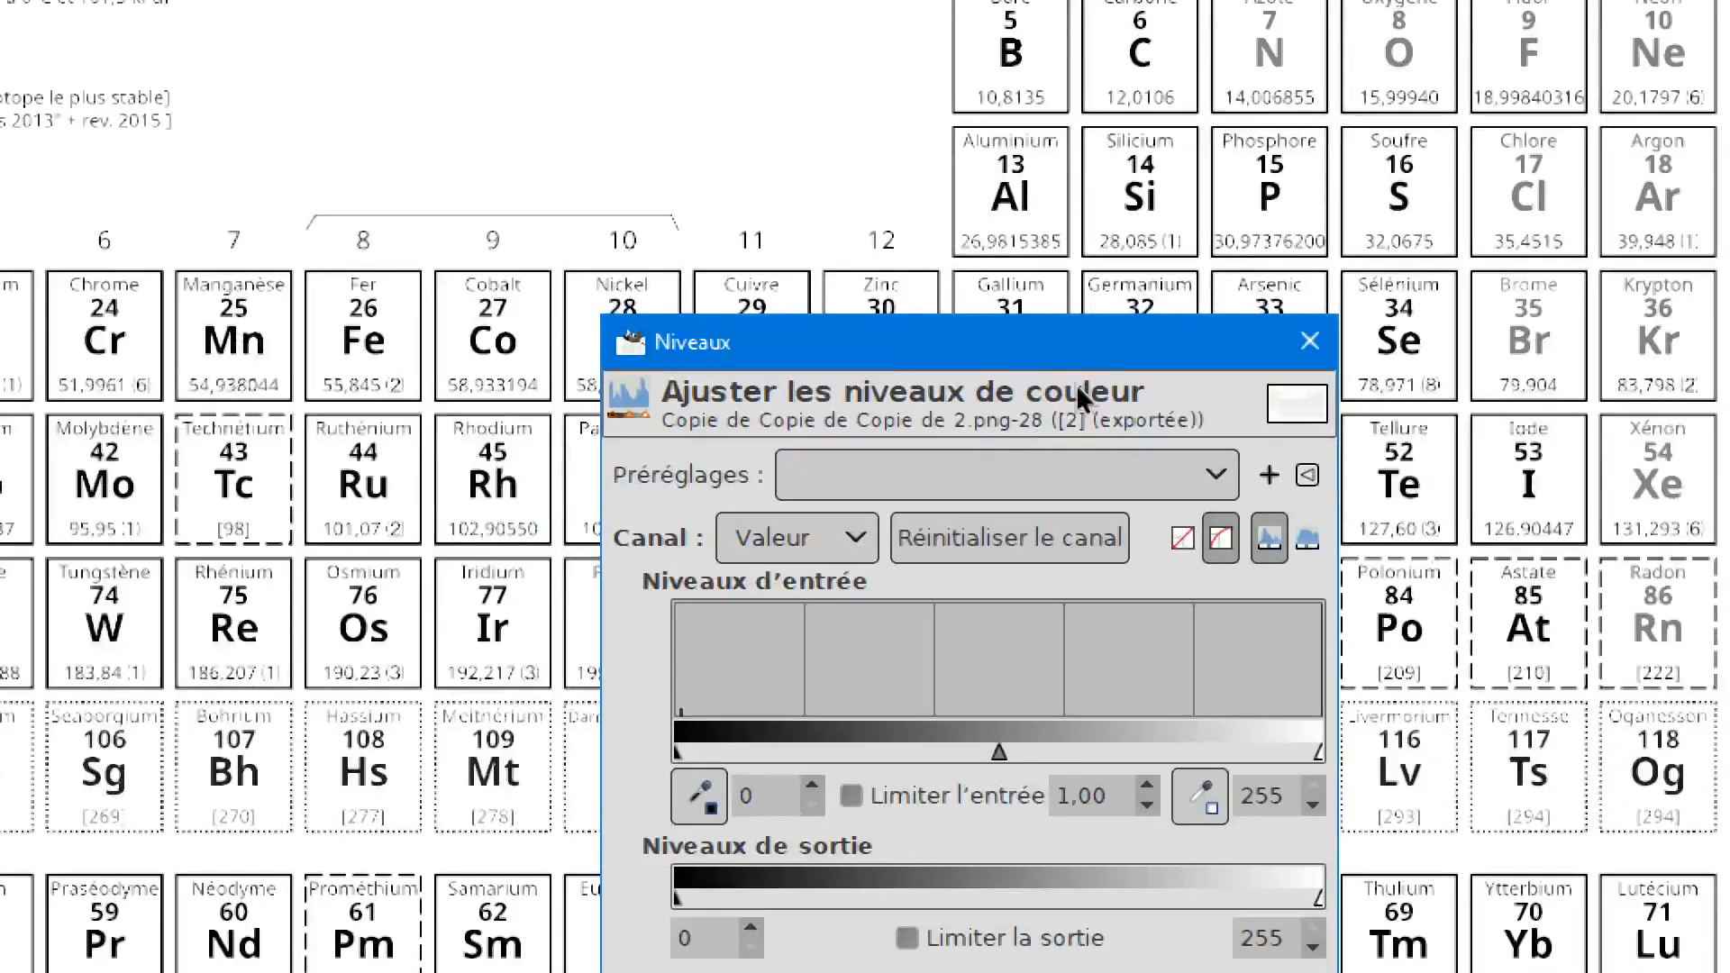
left_click_drag(1008, 351, 980, 192)
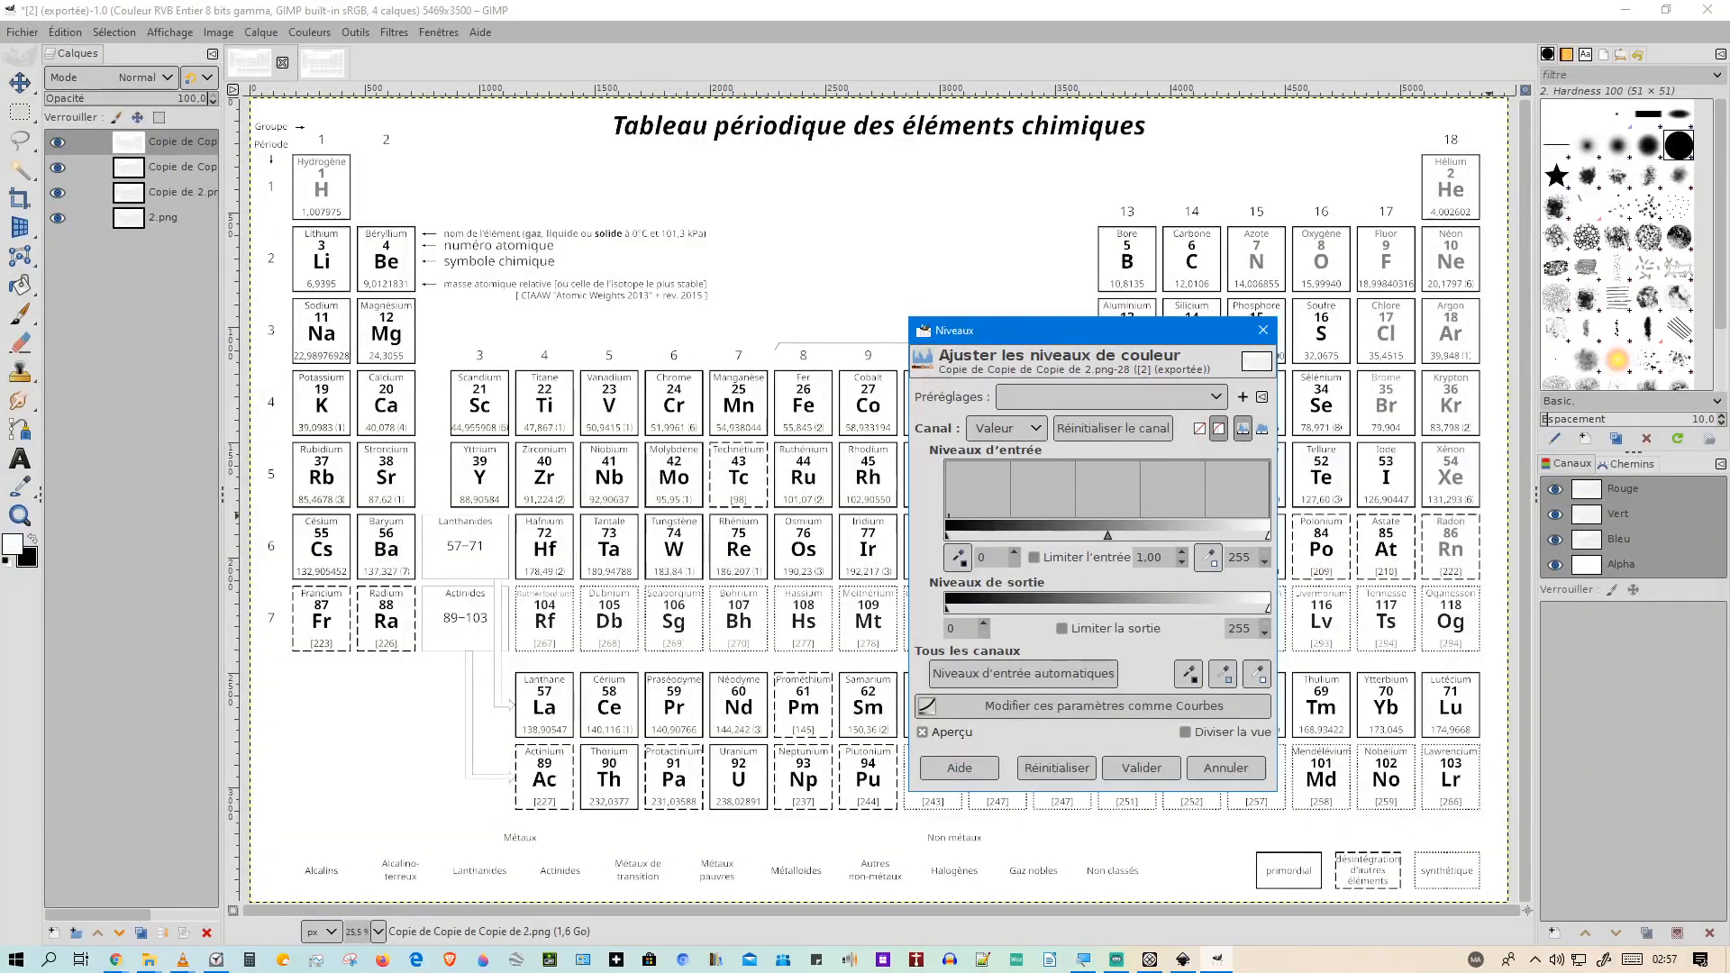
key("F10")
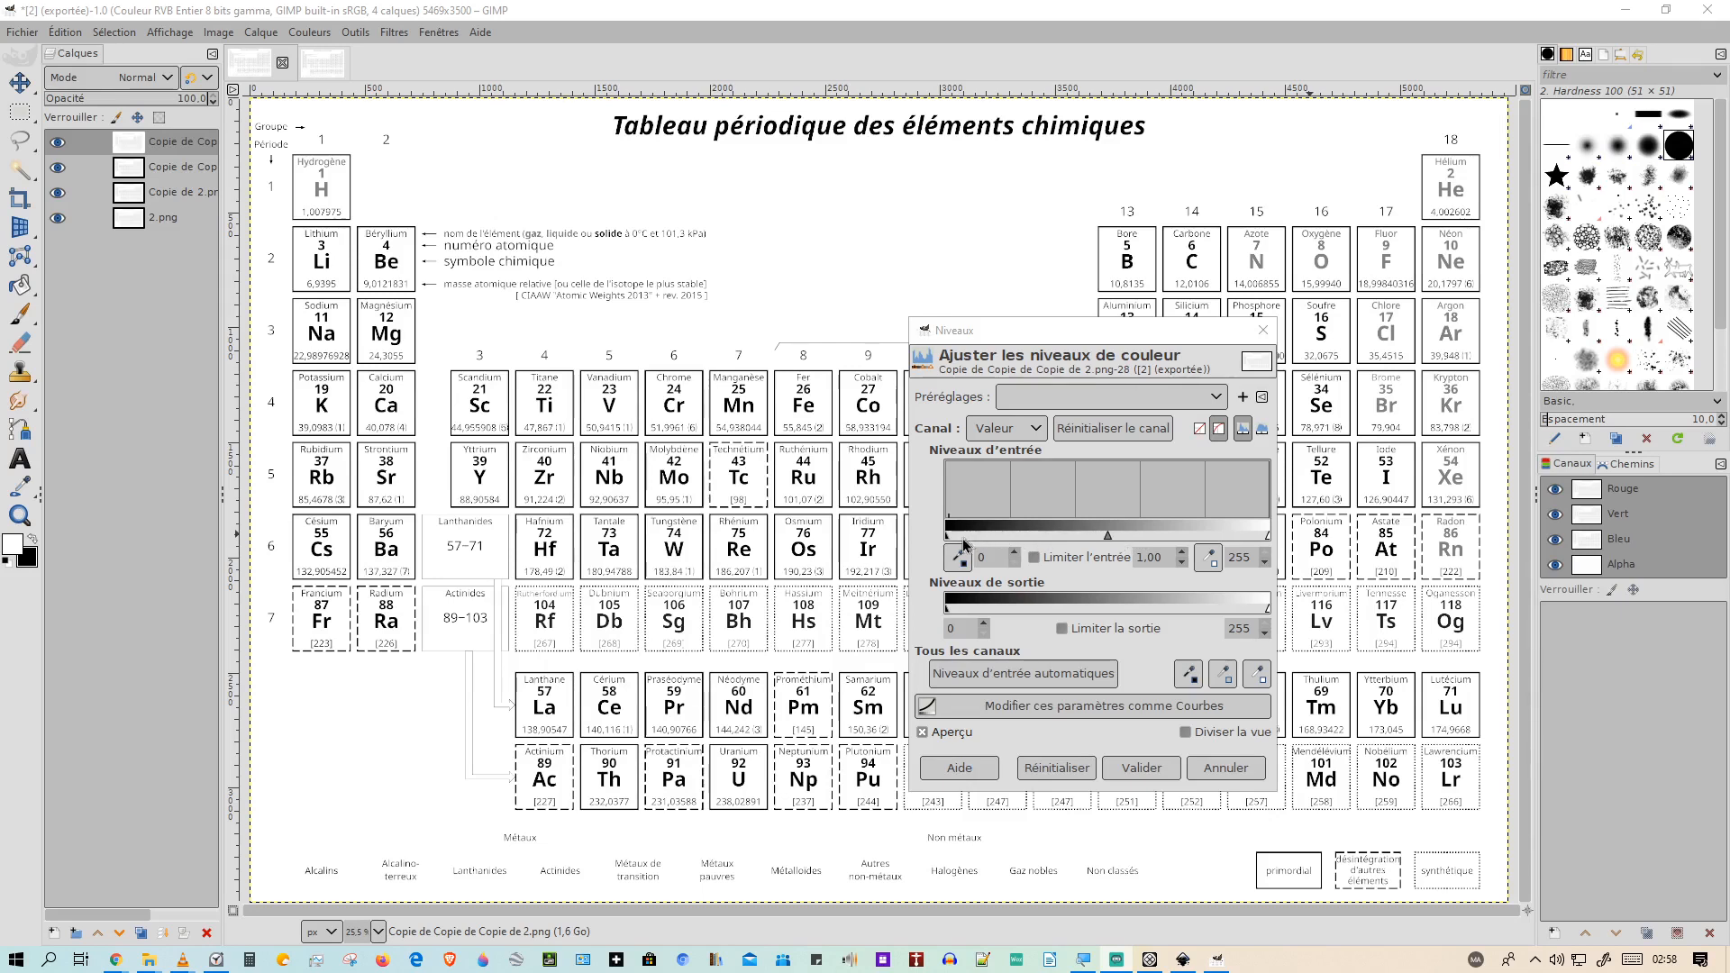
Darken the grey symbols by lowering the input gamma of the Value channel to 0.13.
left_click_drag(946, 538, 901, 537)
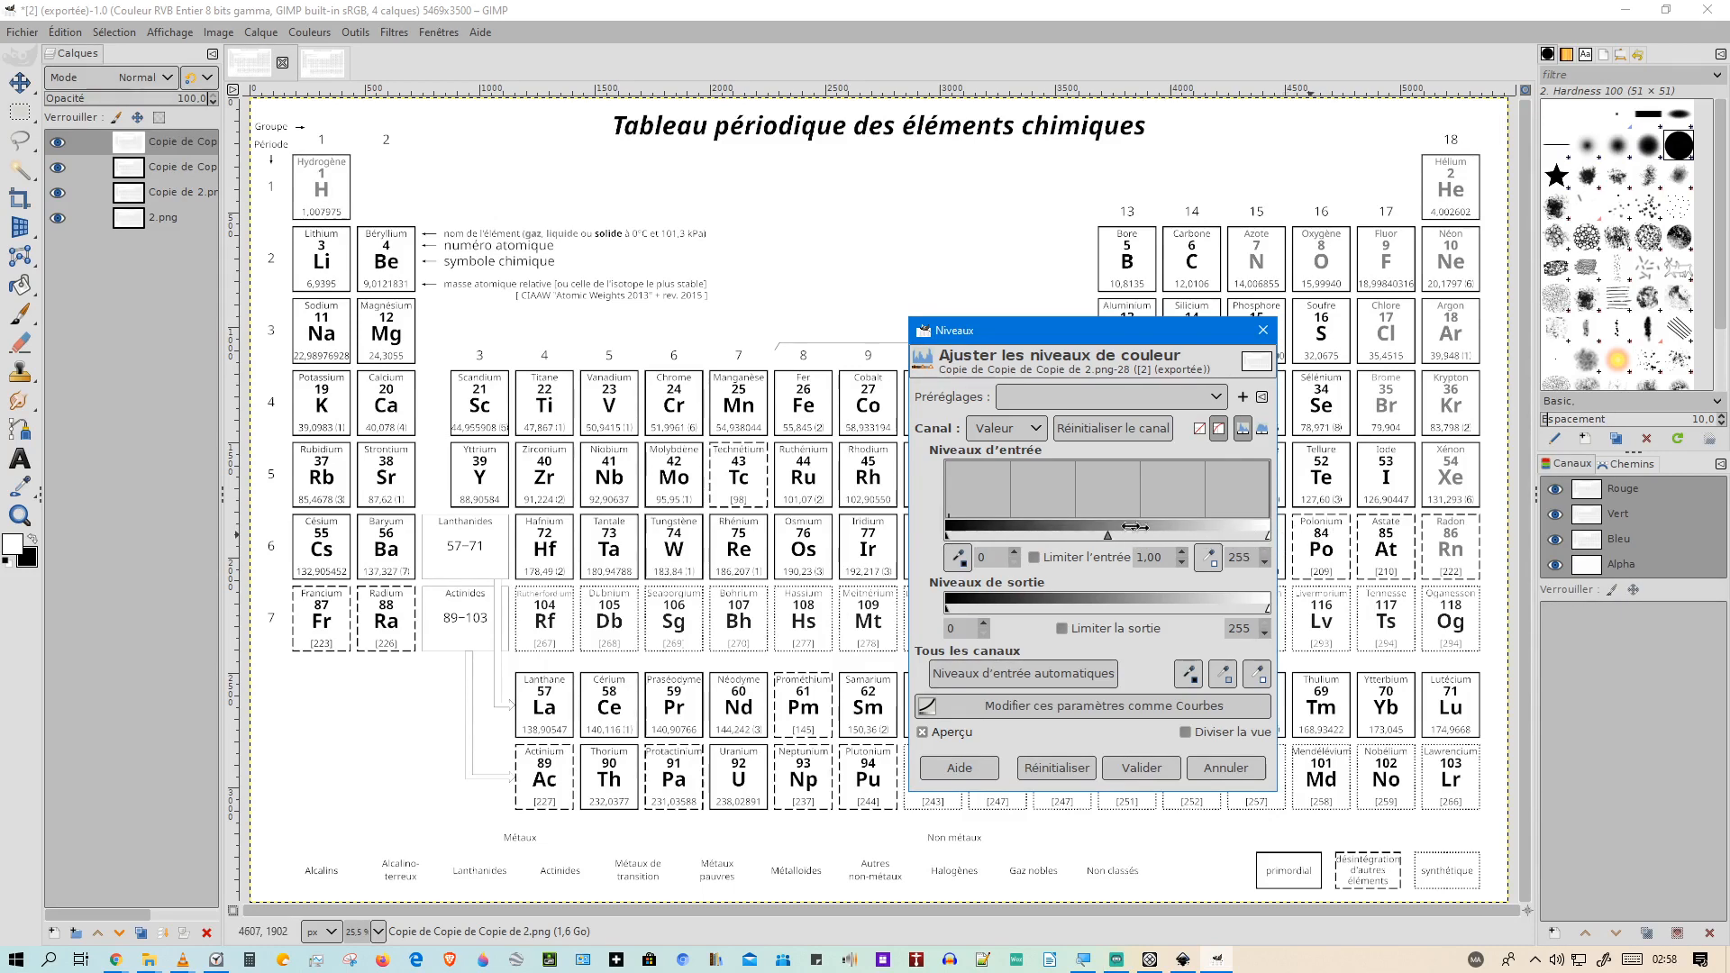
mouse_move(1108, 537)
left_mouse_down()
mouse_move(1197, 533)
mouse_move(1131, 535)
left_mouse_up()
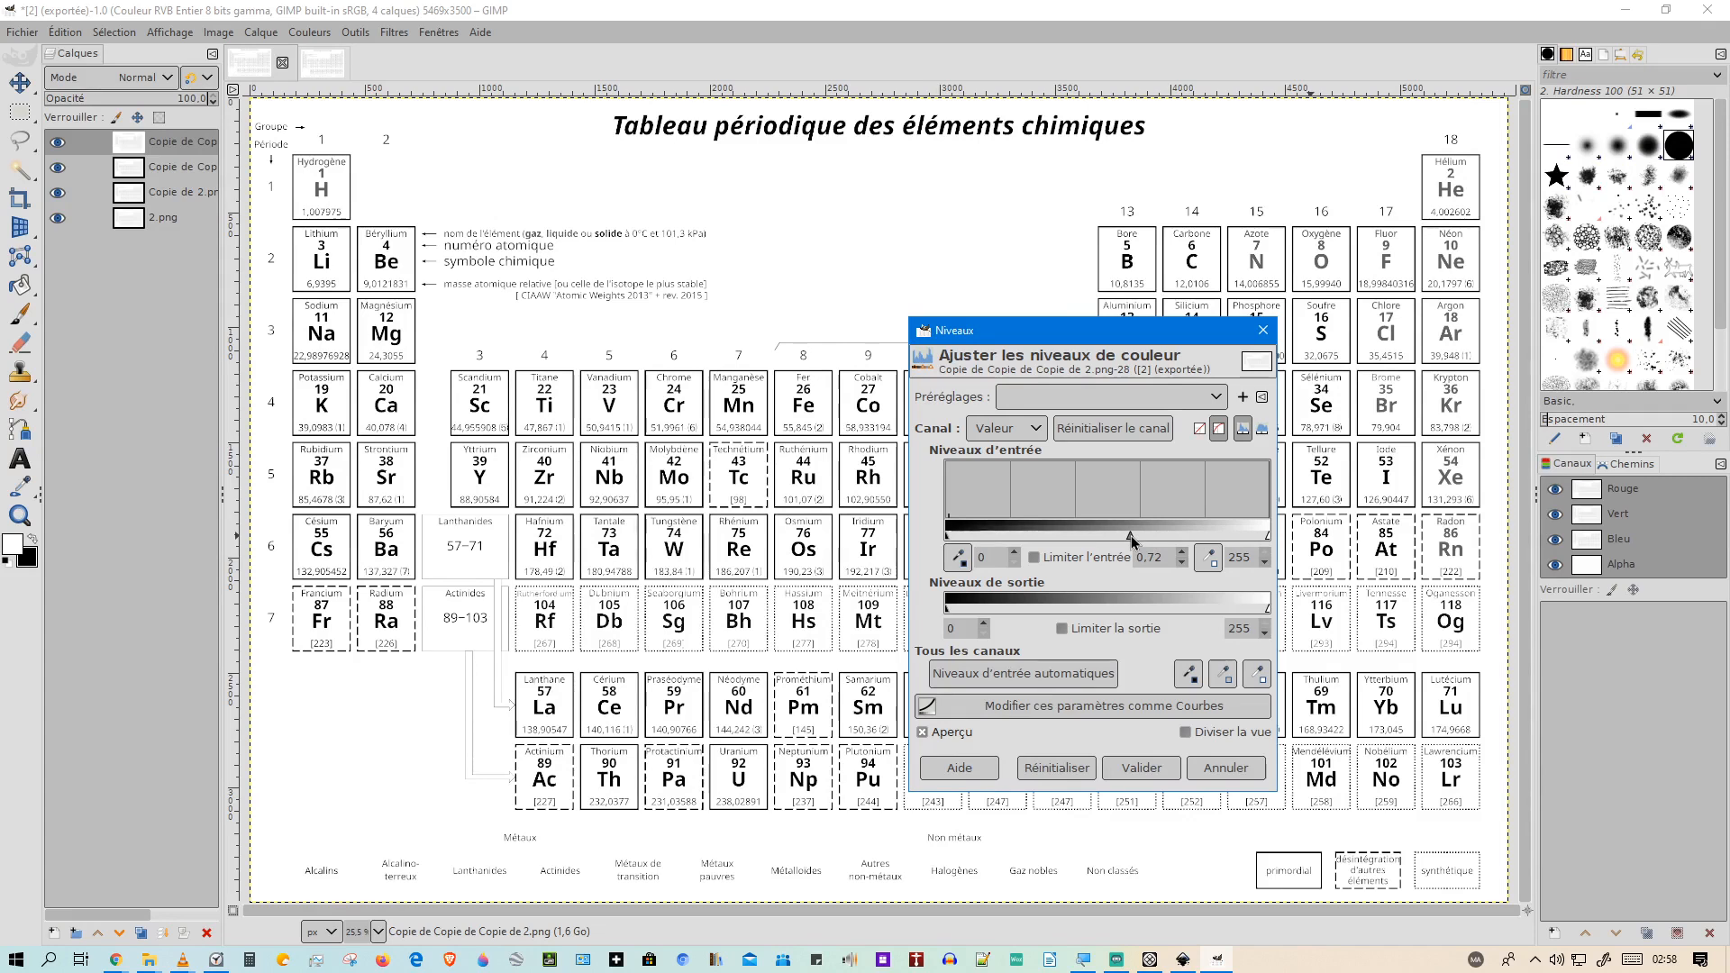
left_click_drag(1131, 538, 1239, 542)
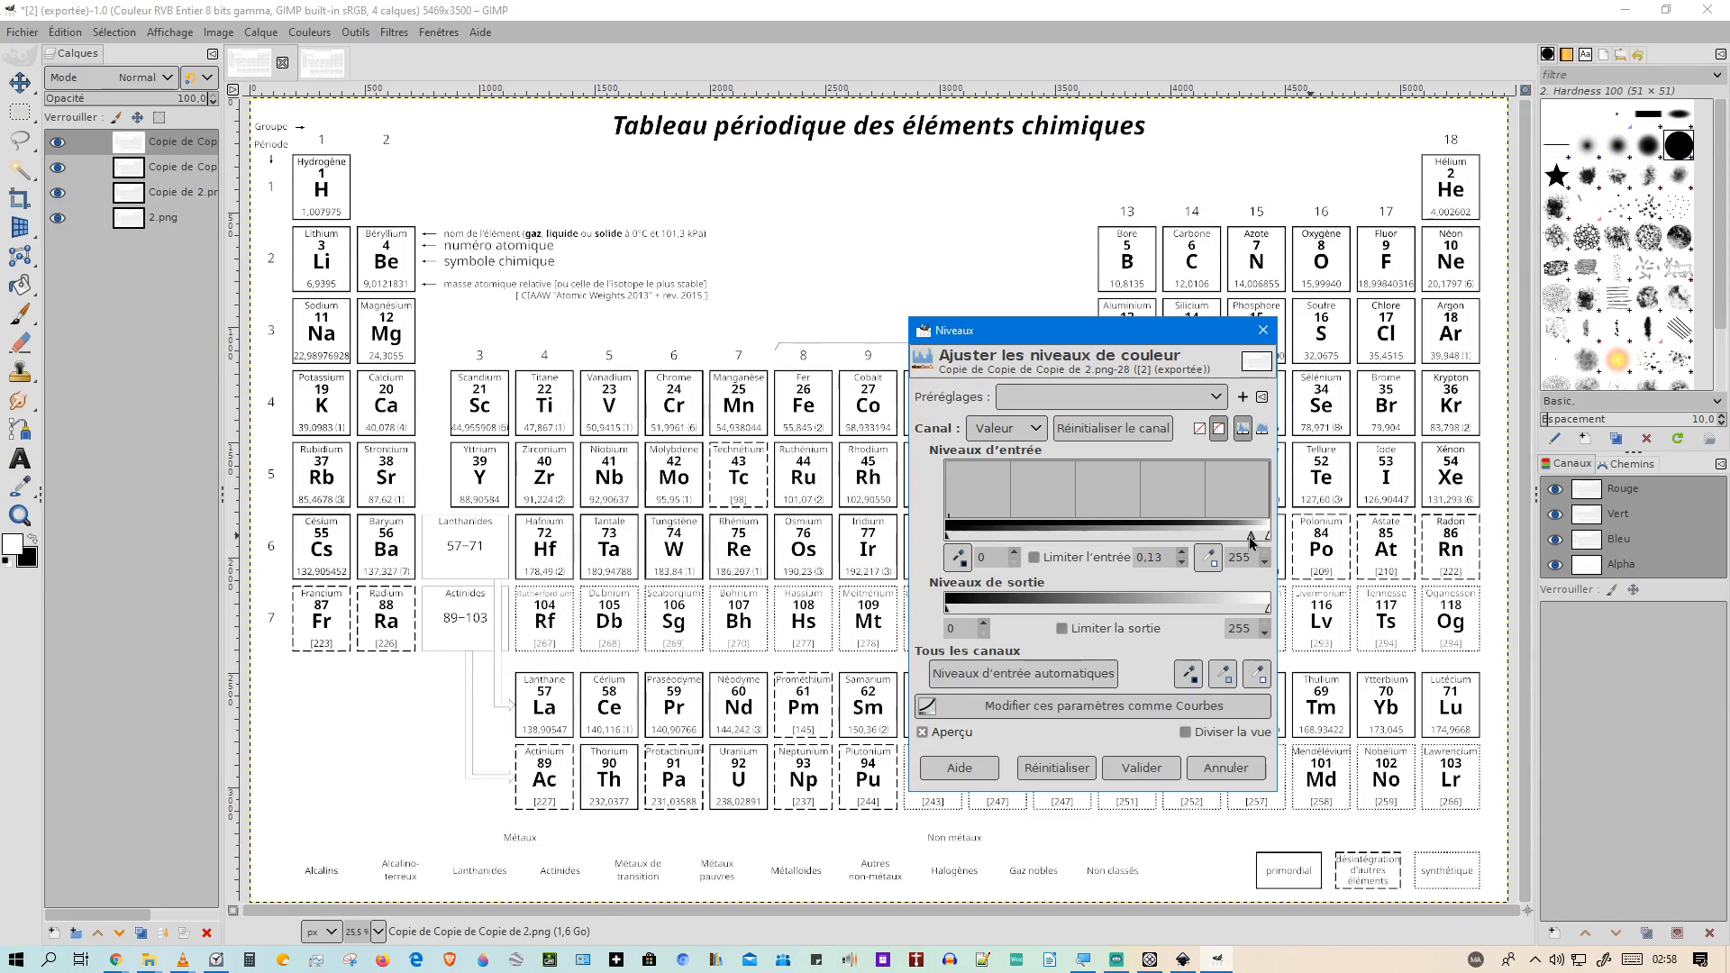
left_click_drag(1249, 537, 1253, 538)
Raise the black input level of the Value channel to 236.
left_click_drag(952, 543, 1223, 544)
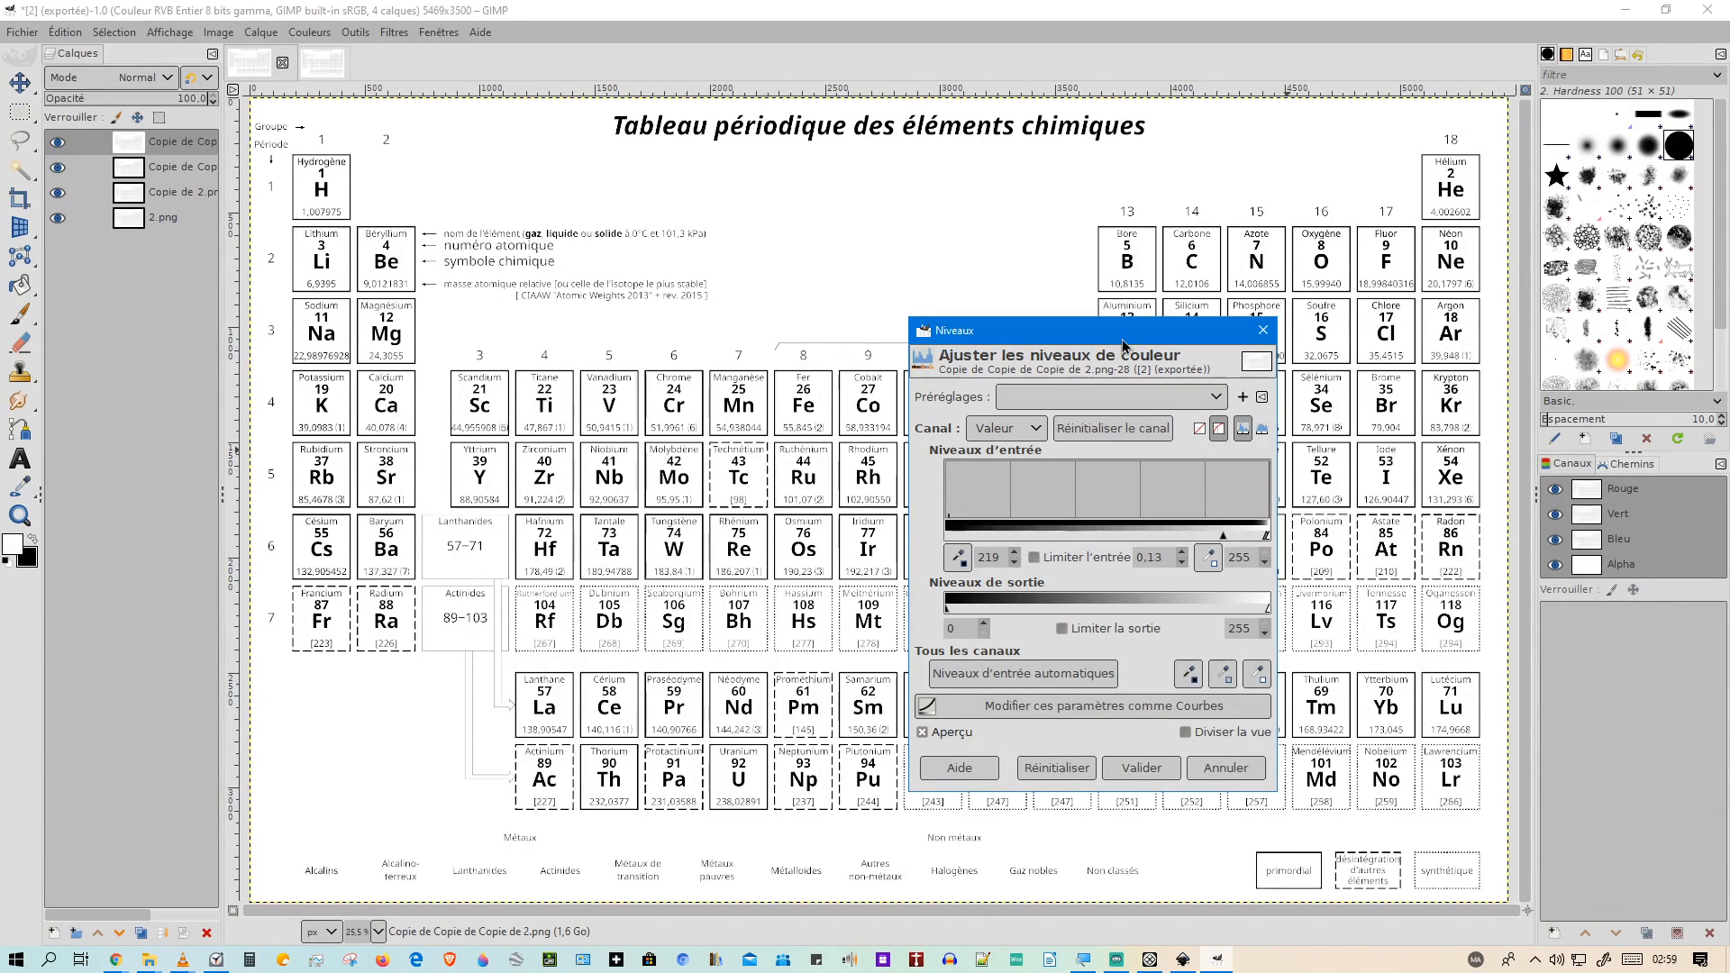
left_click_drag(1126, 340, 860, 297)
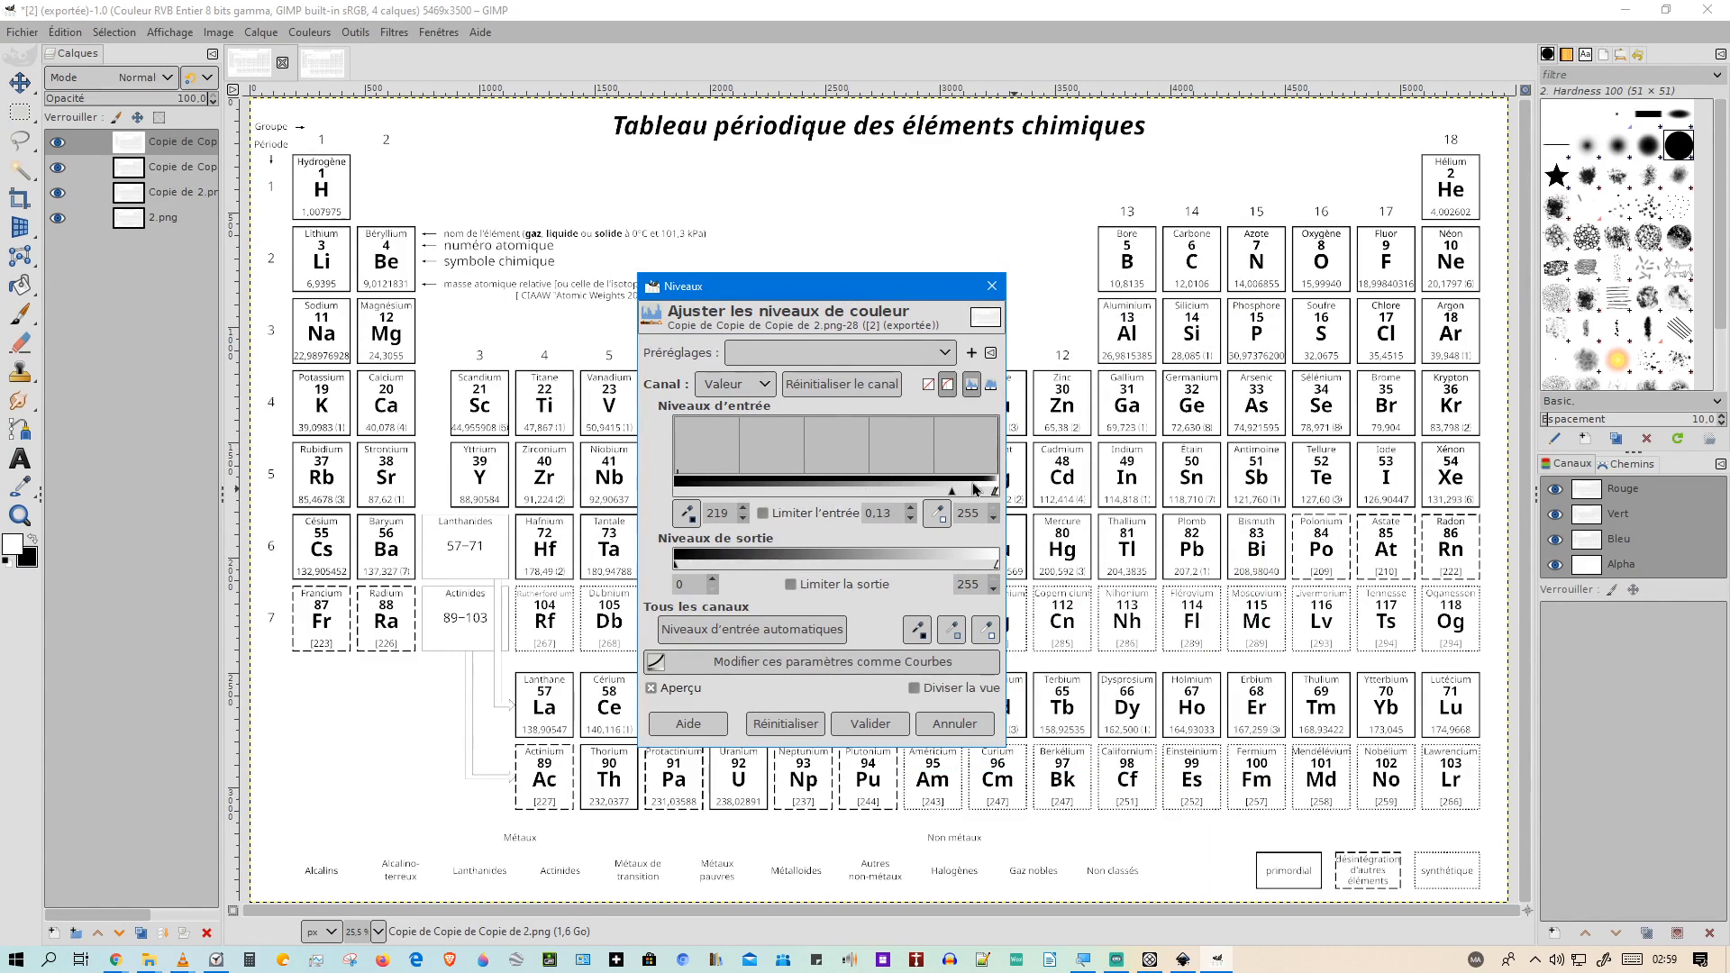
left_click_drag(951, 492, 977, 493)
Compare the table with and without the Levels adjustment using the preview, and apply the adjustment.
left_click(652, 691)
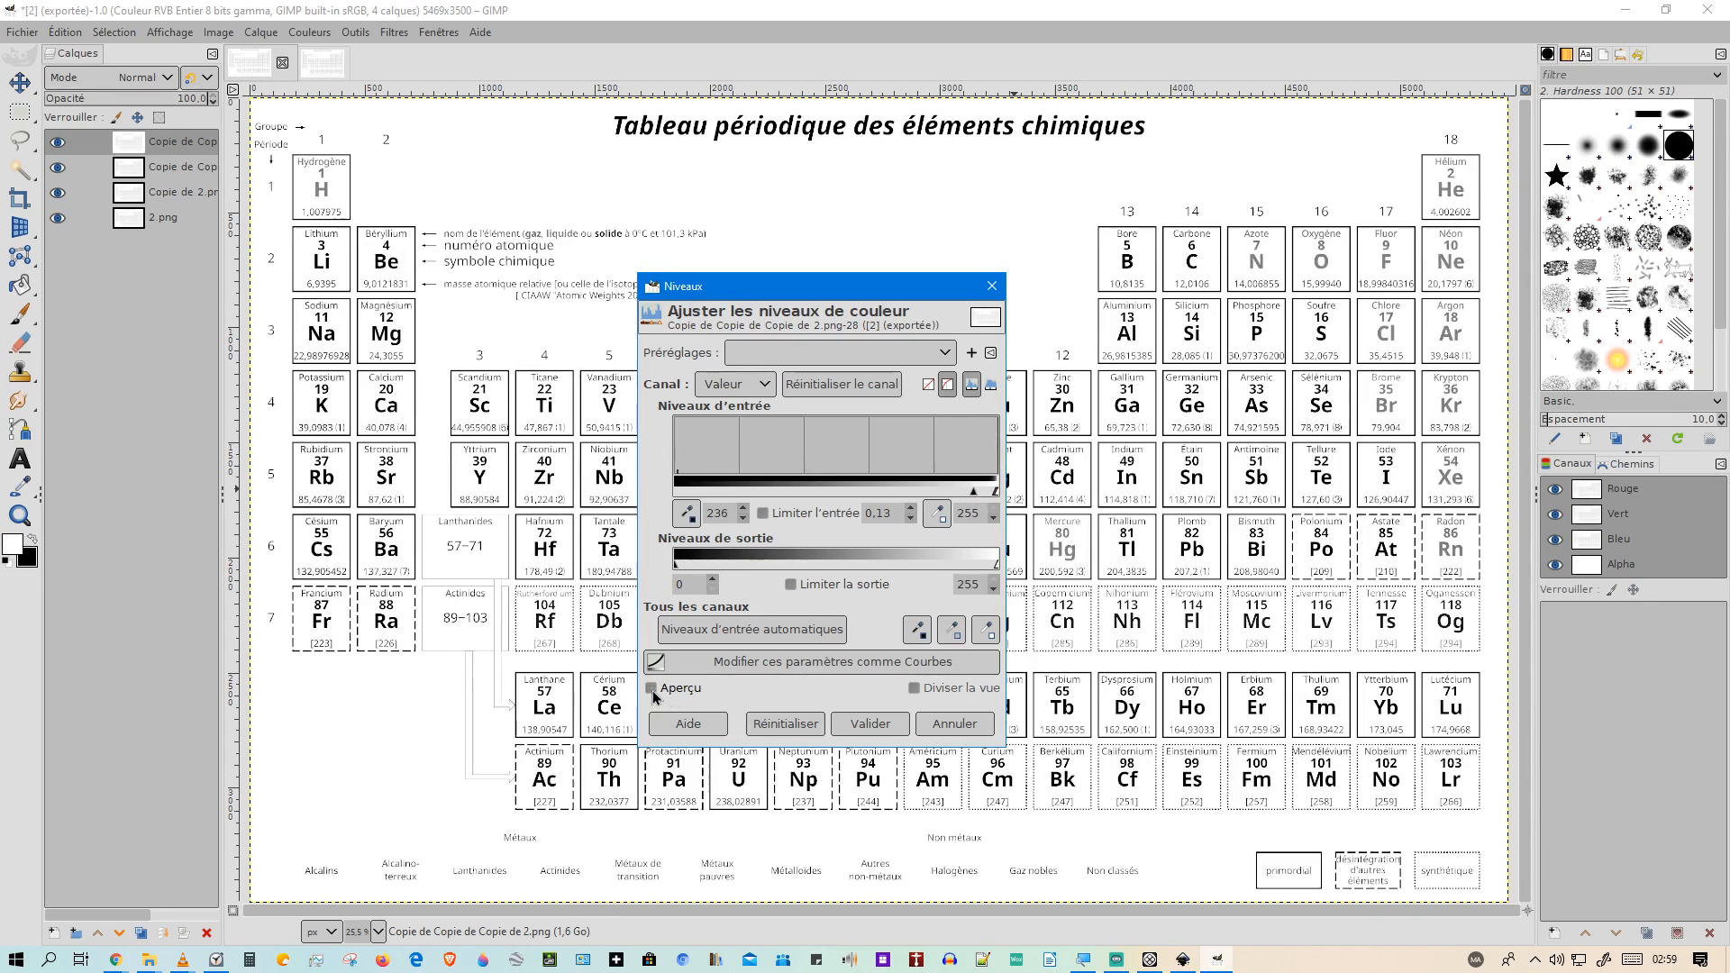
left_click(652, 691)
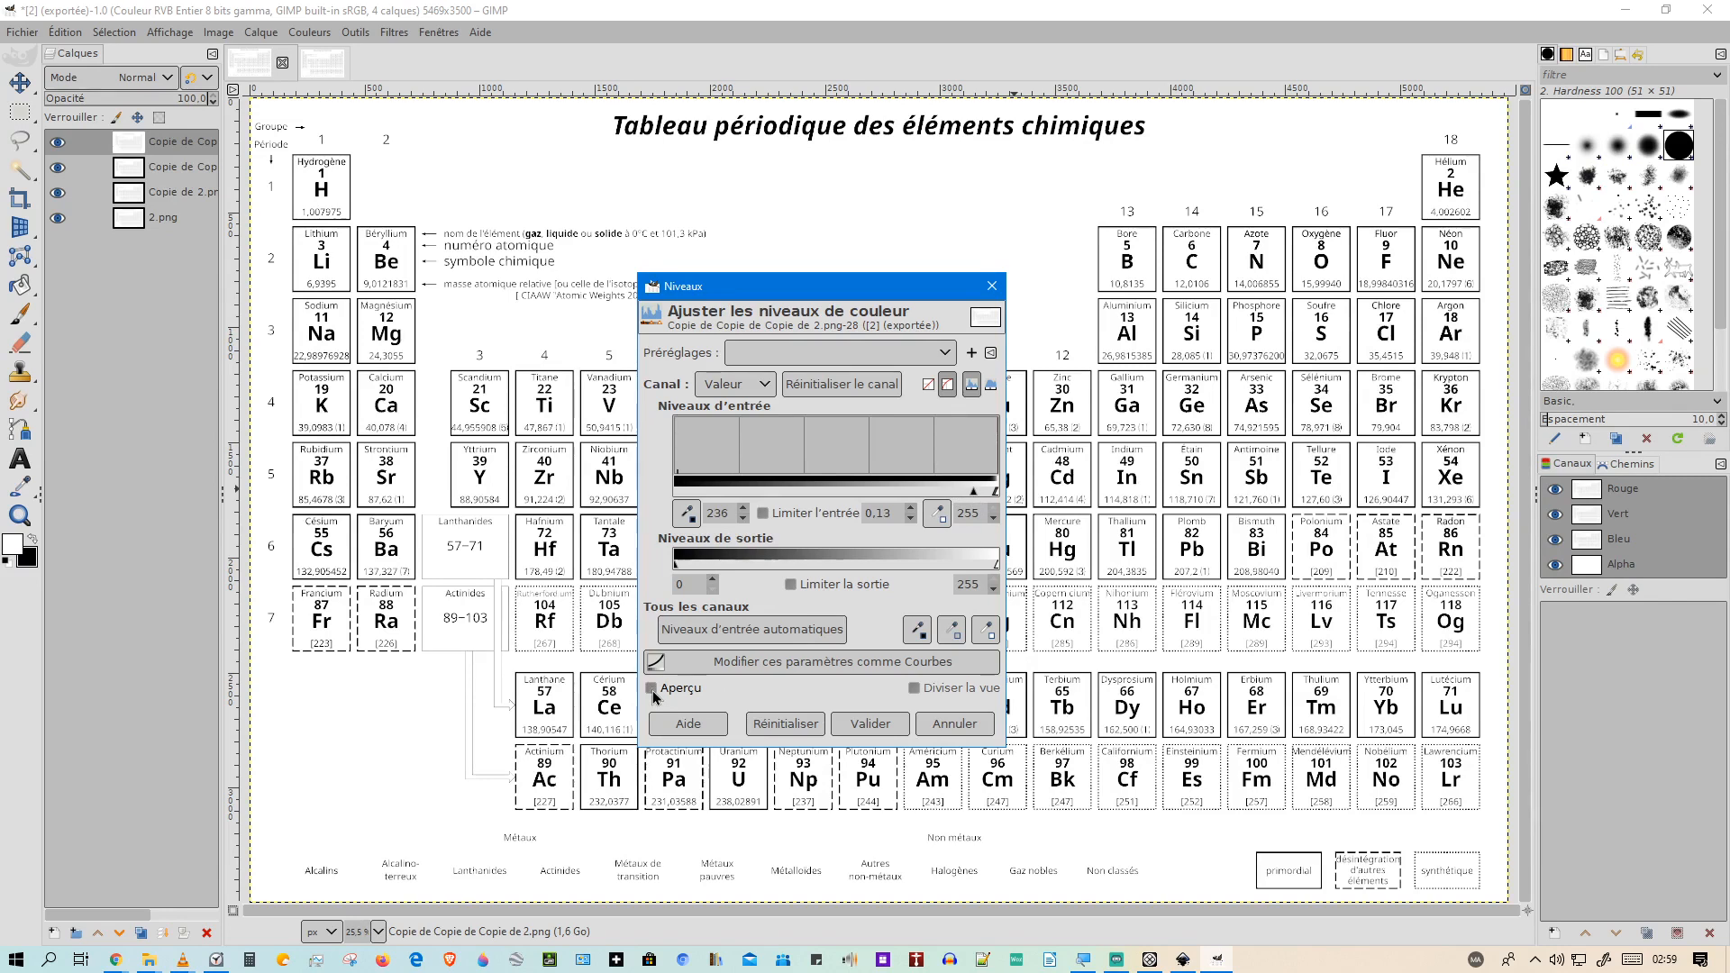
left_click(654, 696)
left_click(654, 695)
left_click(654, 696)
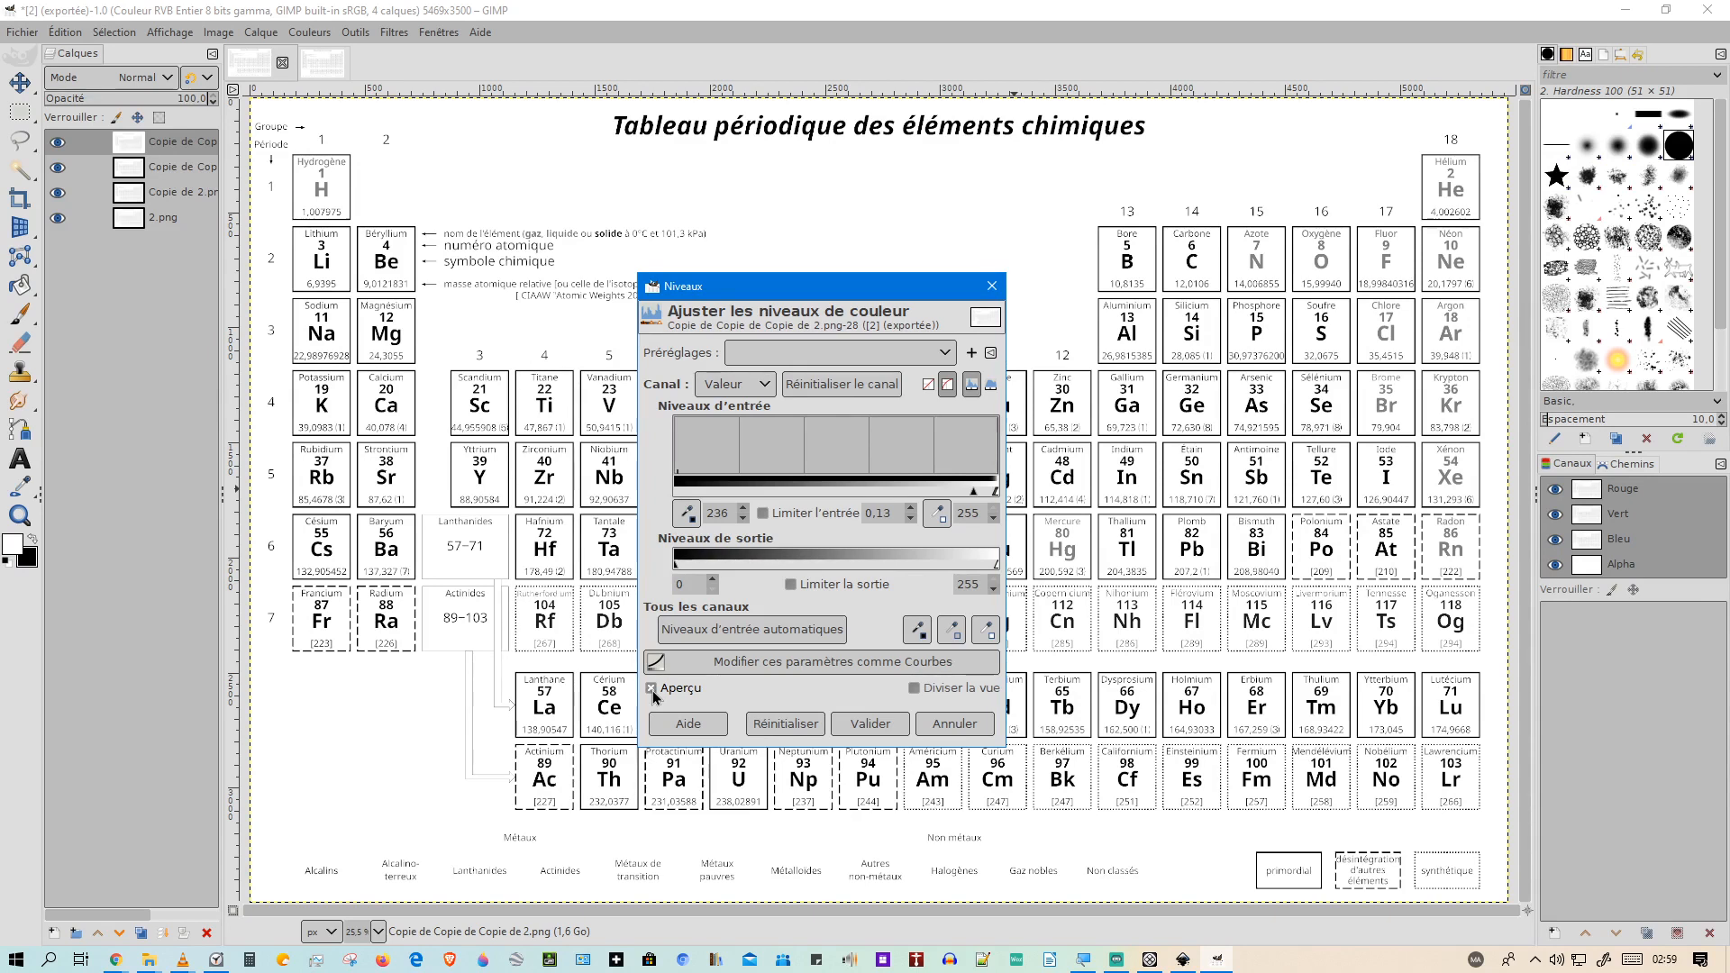
left_click(654, 695)
left_click(653, 692)
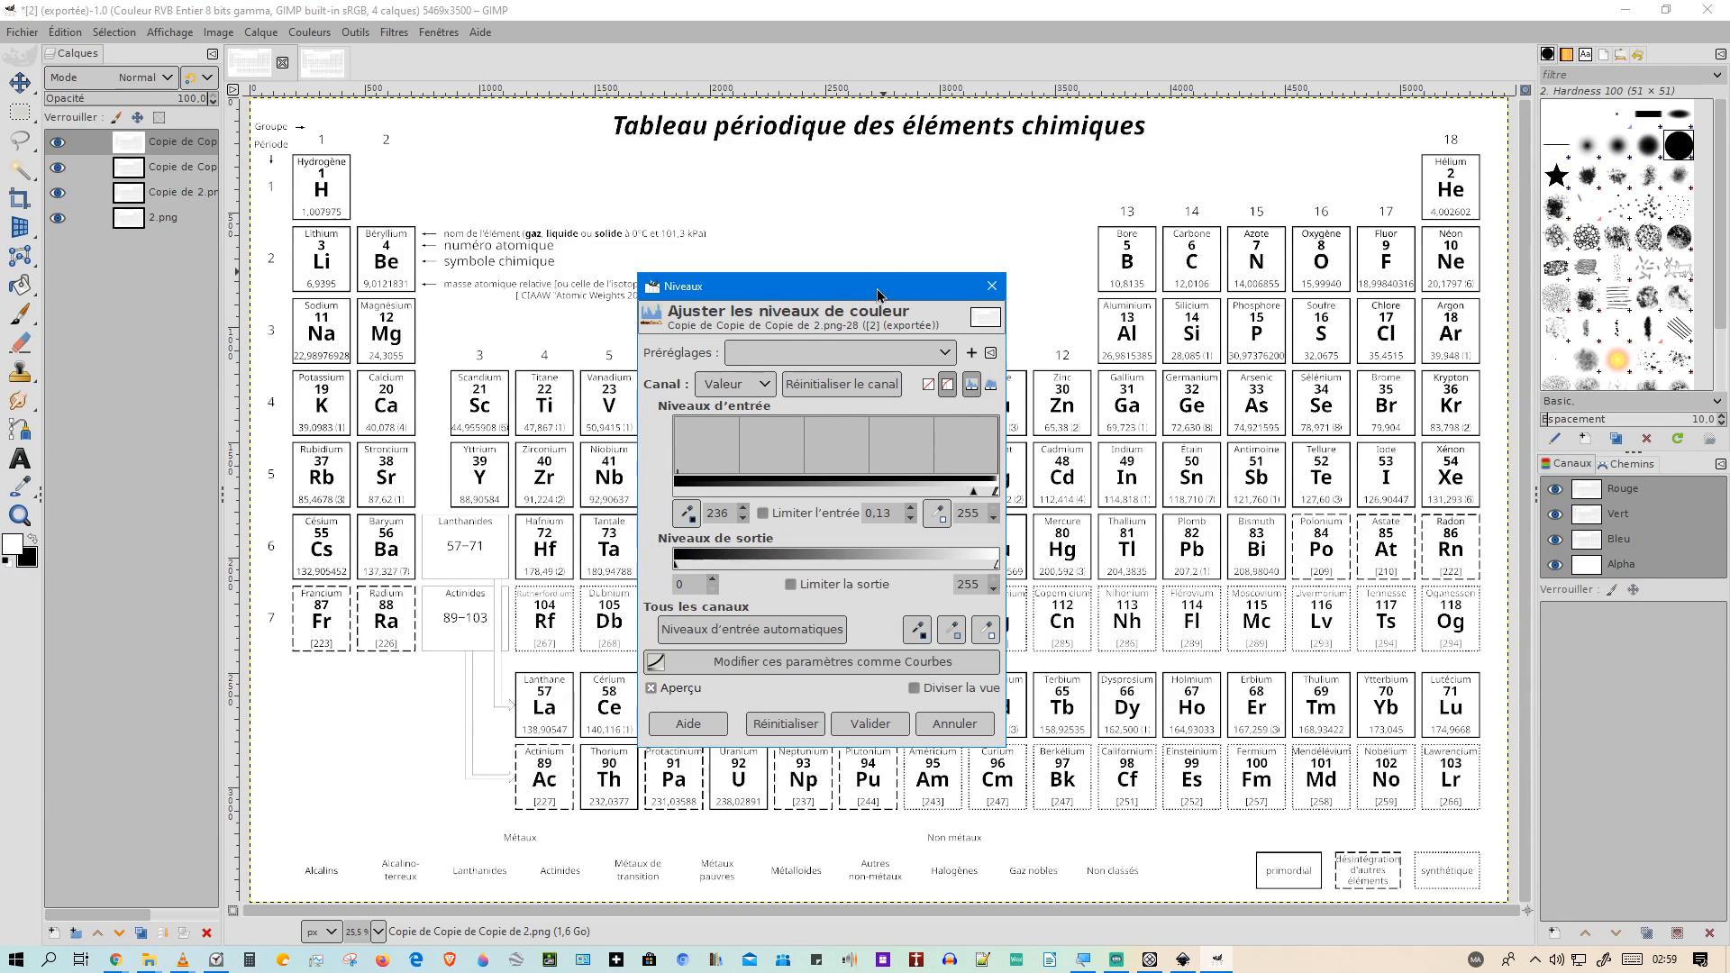
left_click_drag(876, 286, 598, 255)
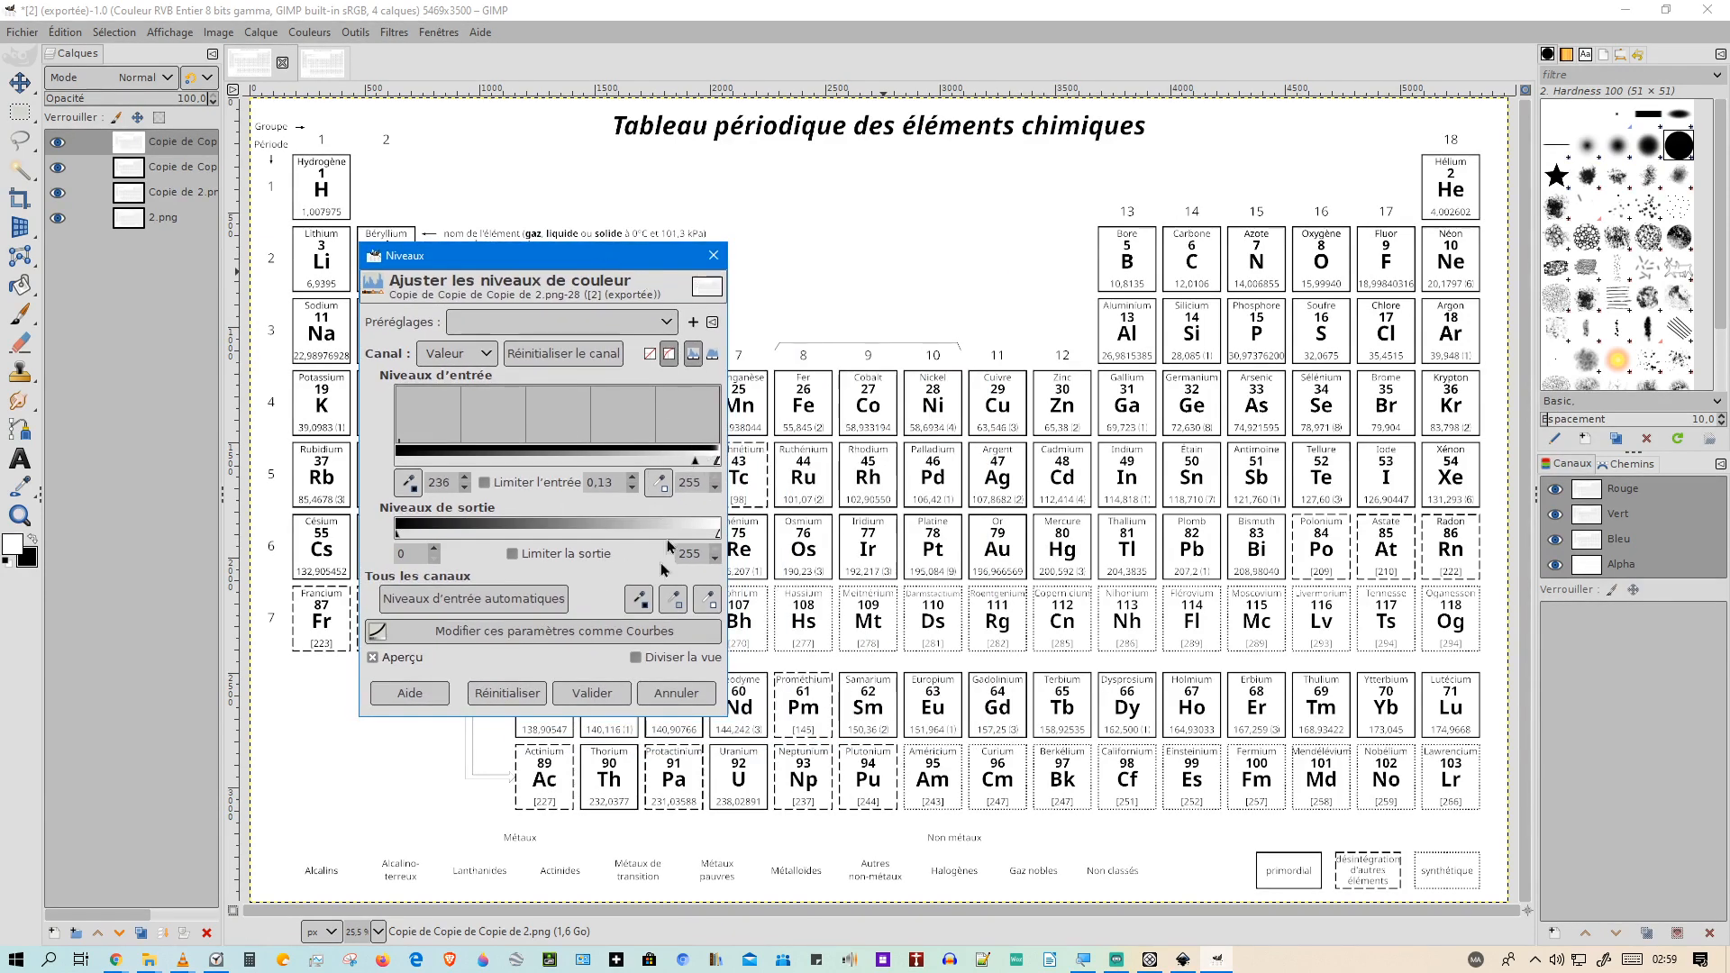
left_click(592, 692)
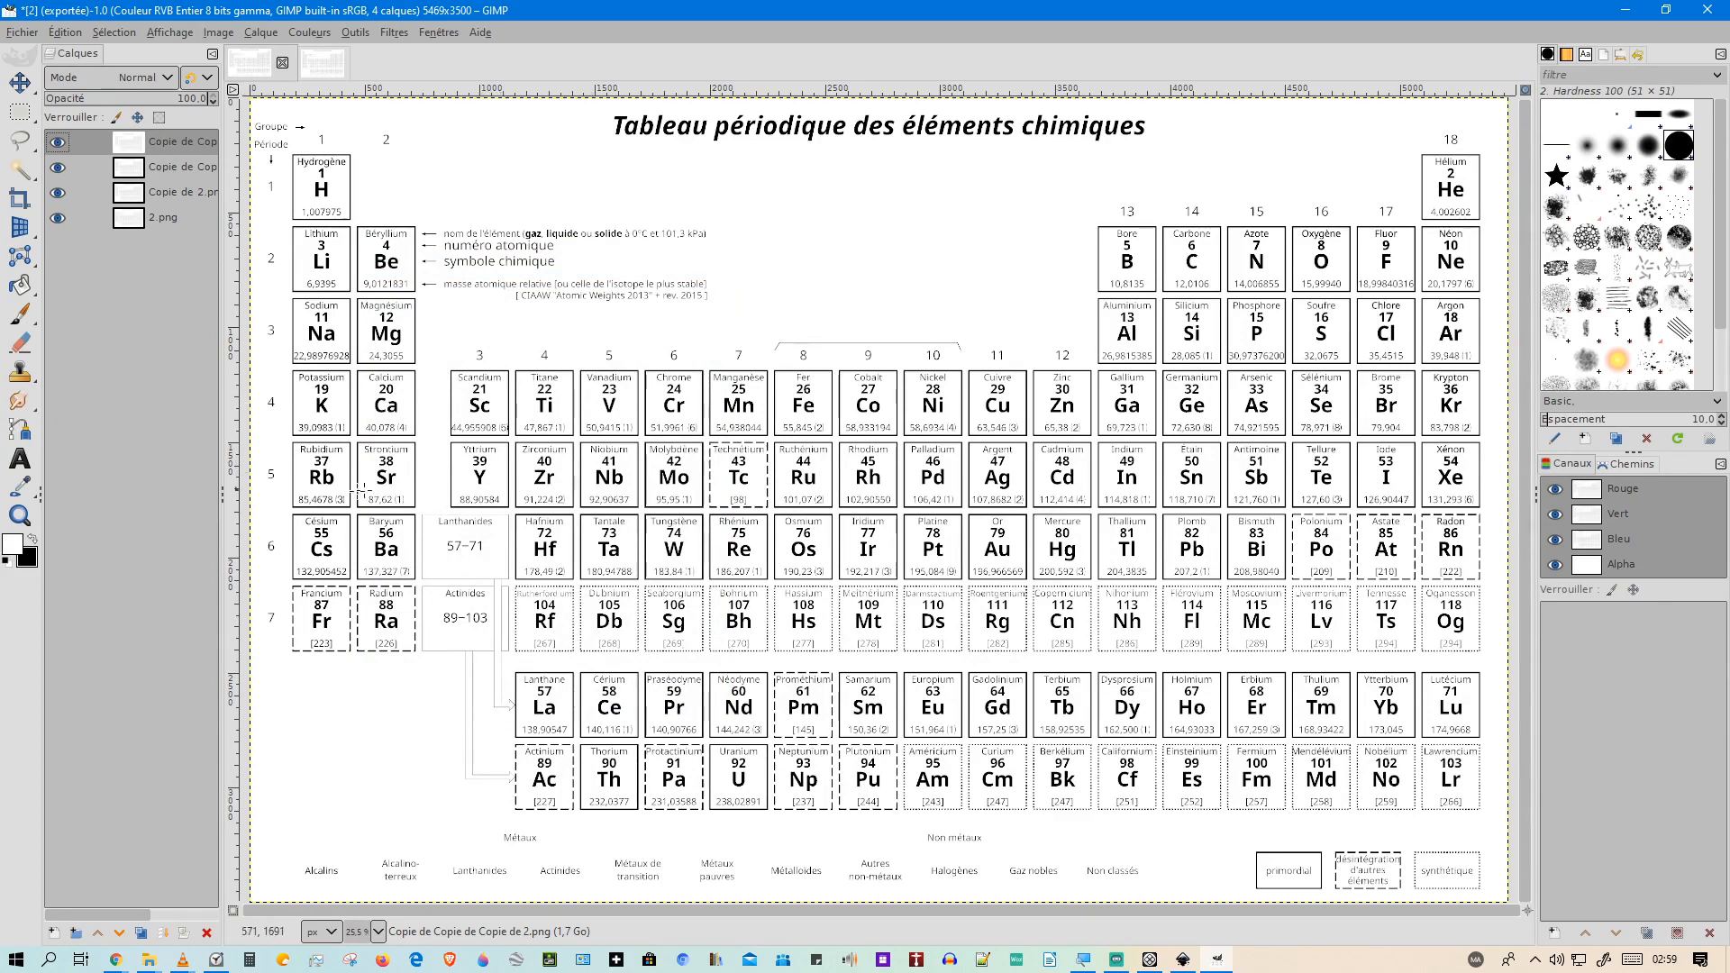
Sample the black Strontium symbol and the white background to check their colour codes, and close the foreground colour dialog.
scroll(363, 489, "up", 6, "ctrl")
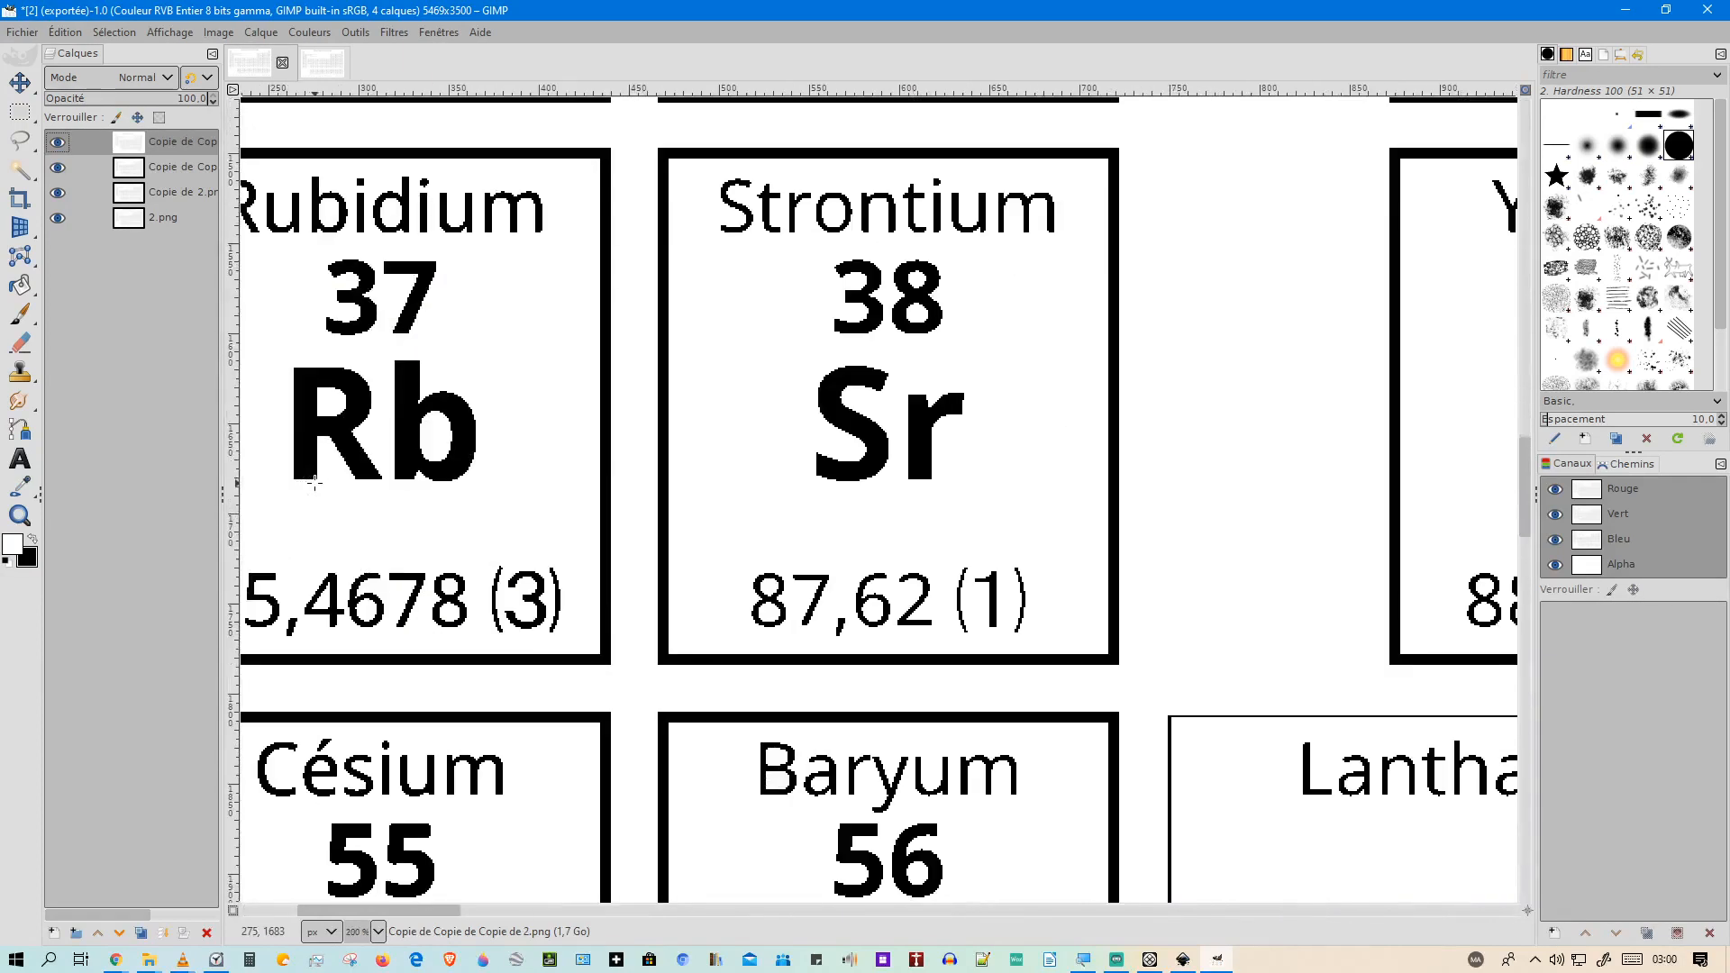
left_click(11, 546)
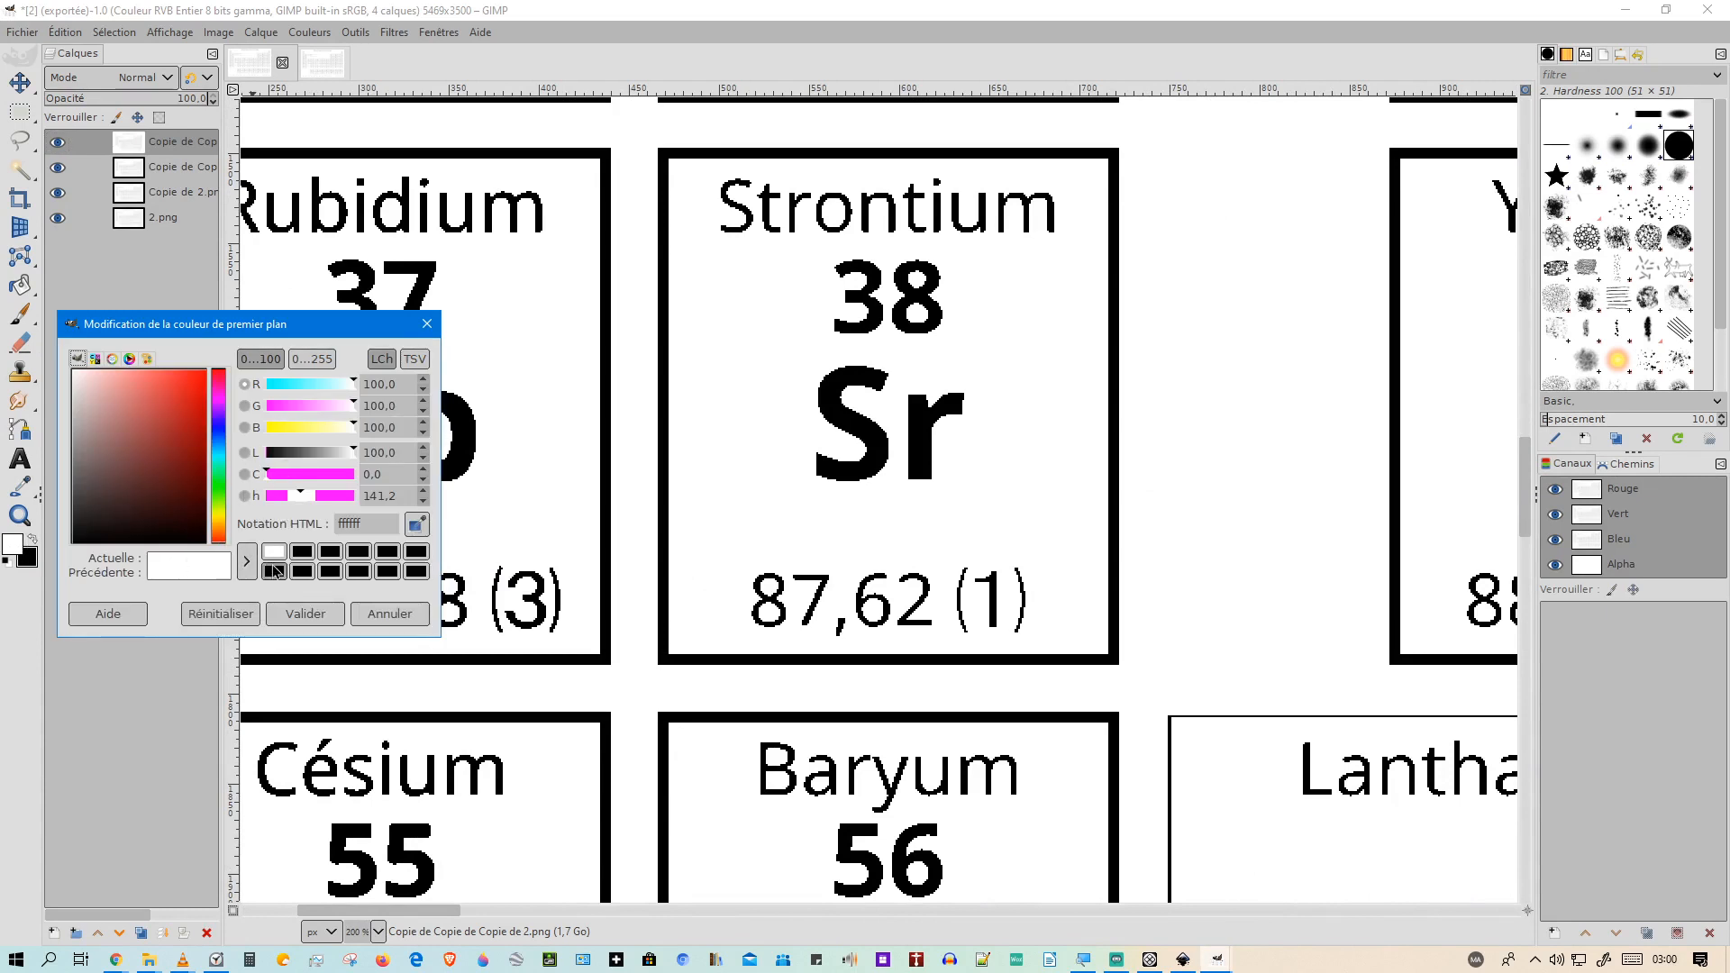
left_click(845, 414)
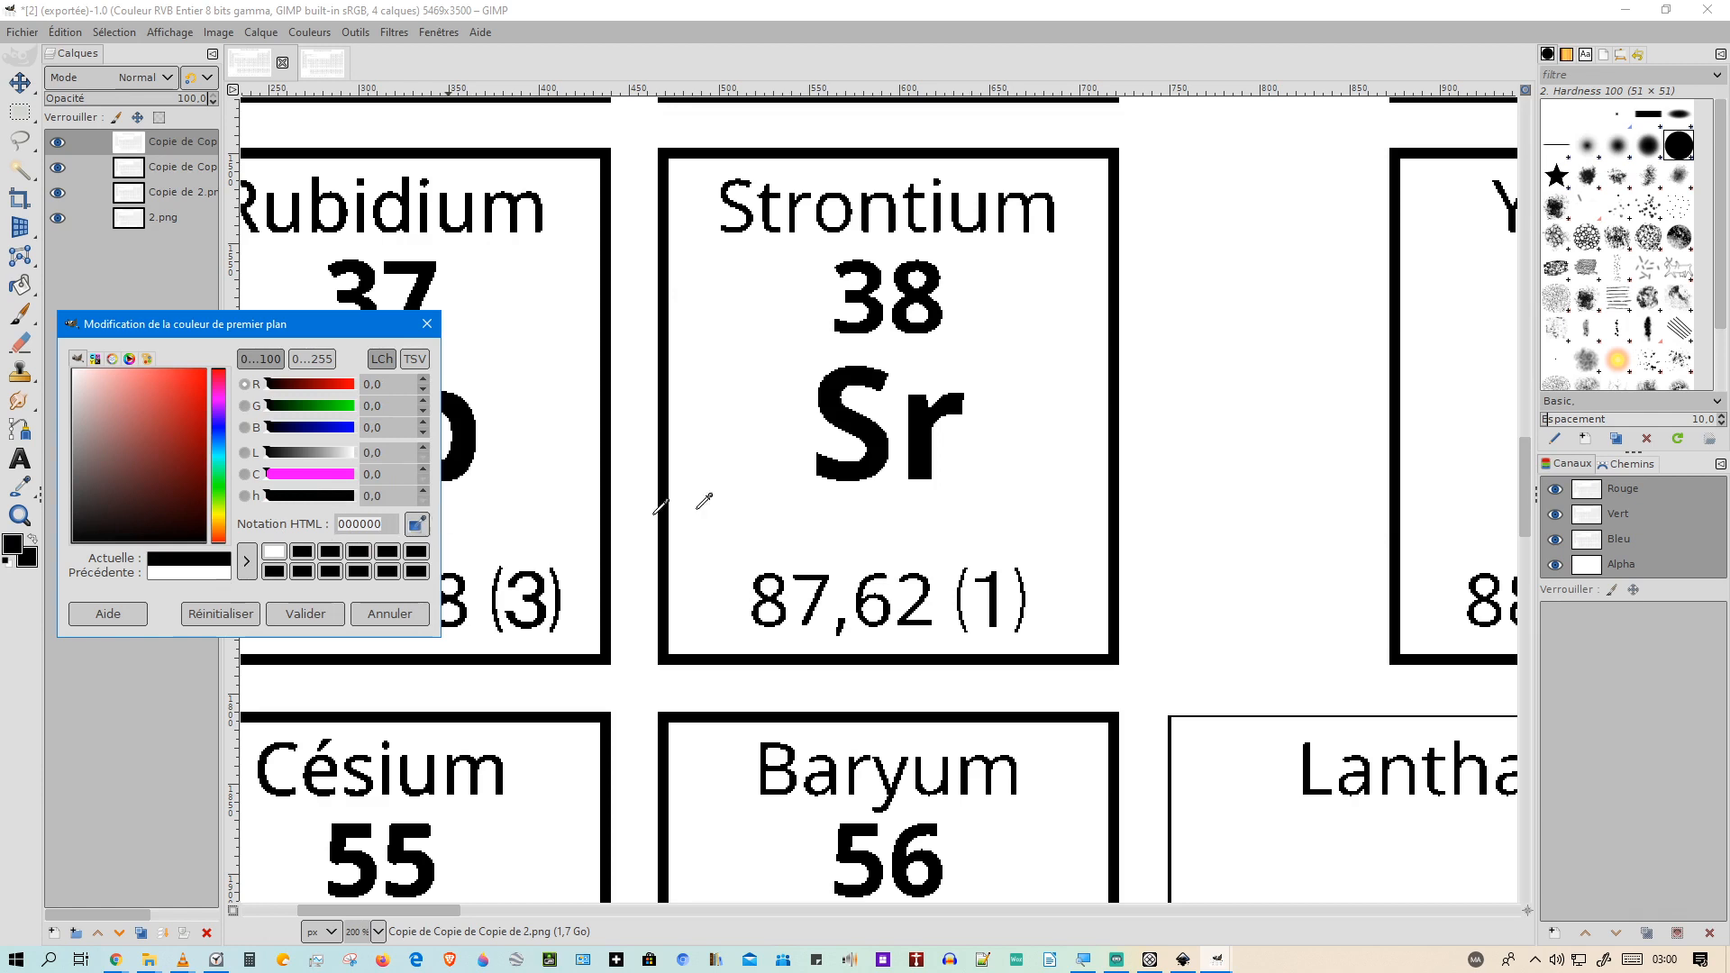
left_click(1247, 294)
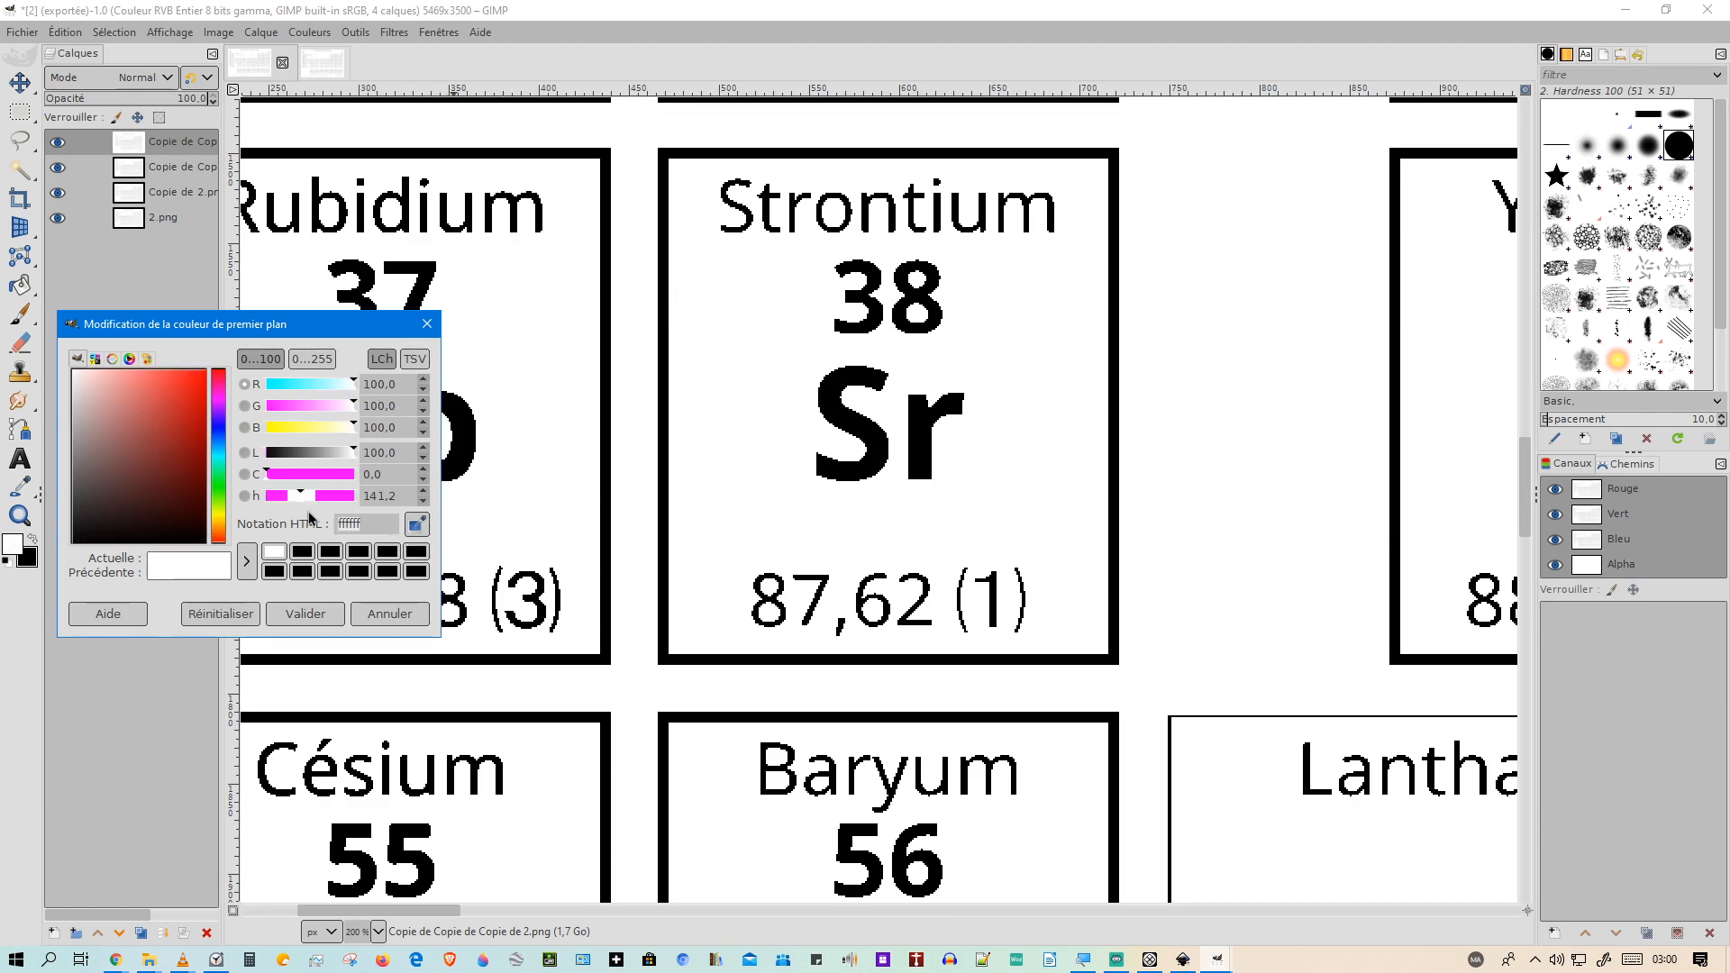
left_click(374, 522)
left_click_drag(359, 523, 334, 523)
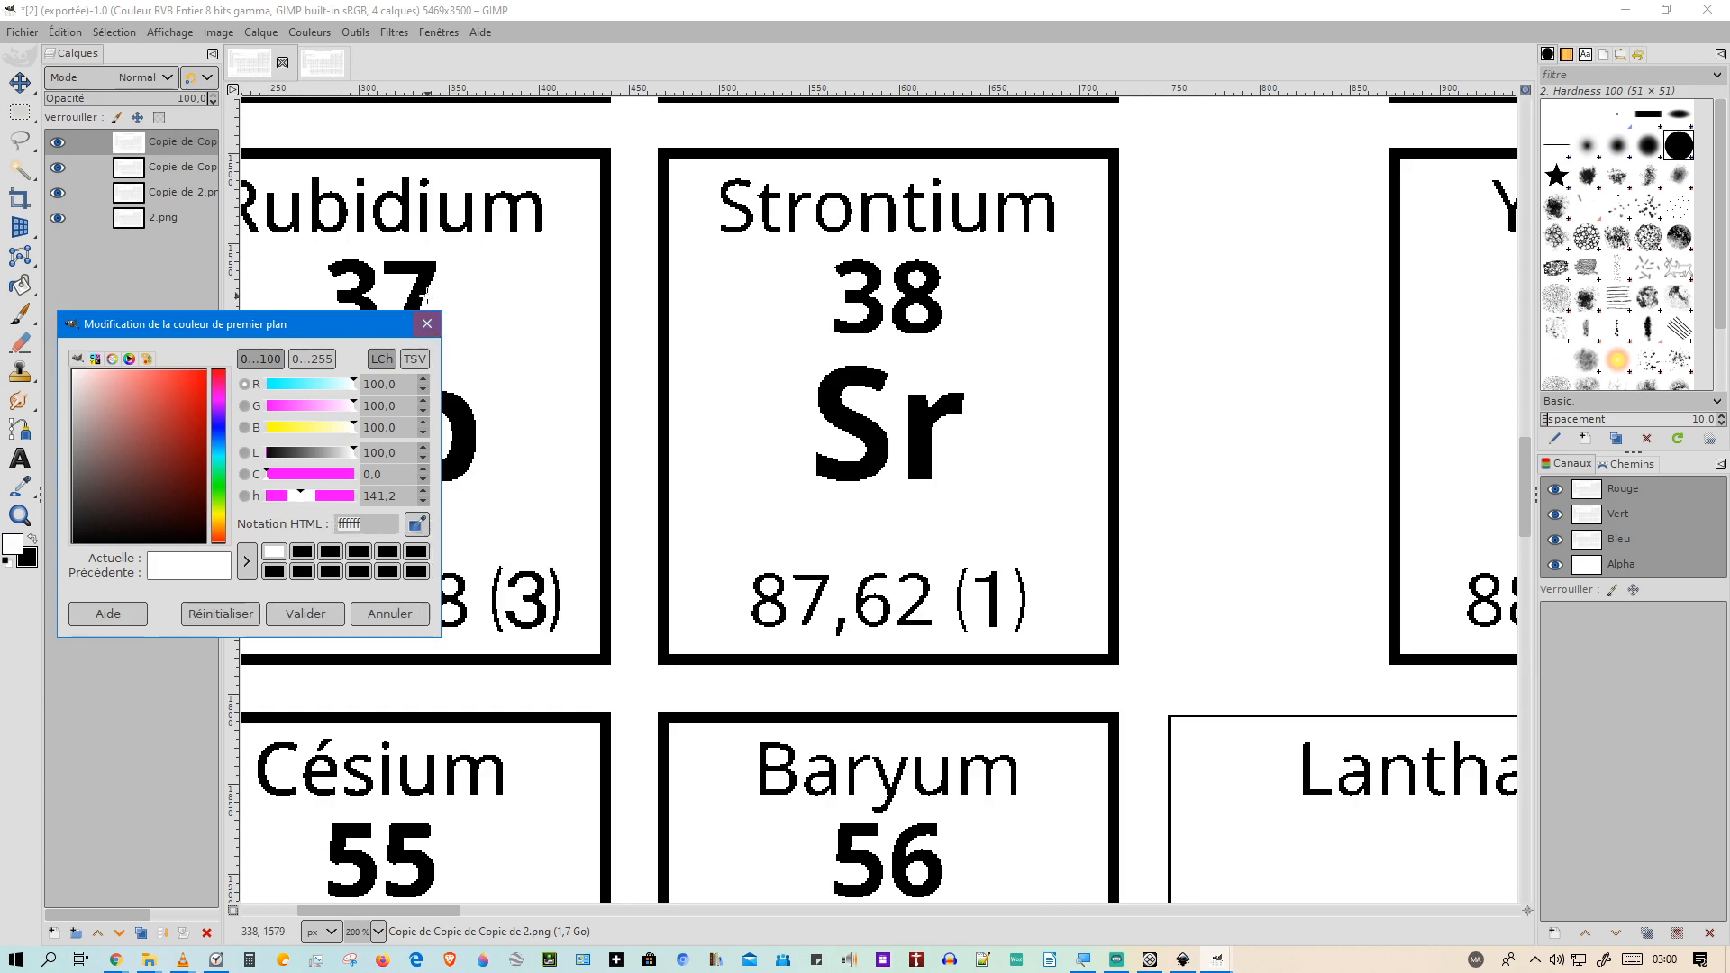
left_click(427, 324)
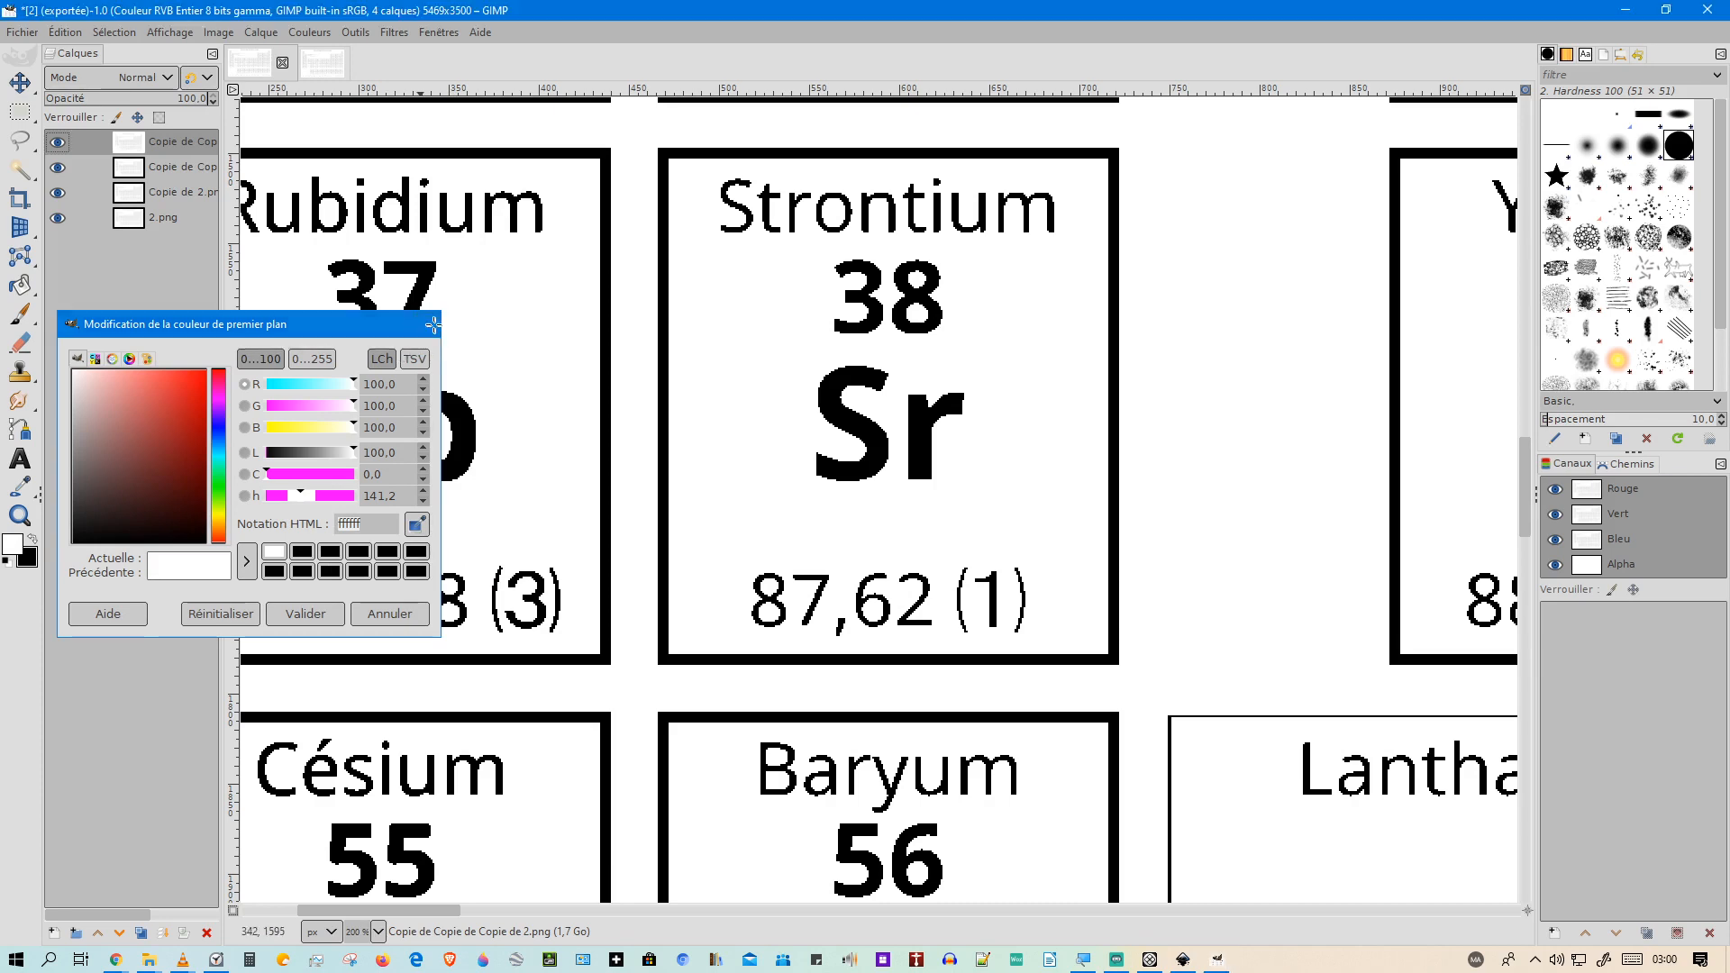
Bring the whole table back into view and open the export dialog for saving the image under a new name.
scroll(731, 339, "down", 8, "ctrl")
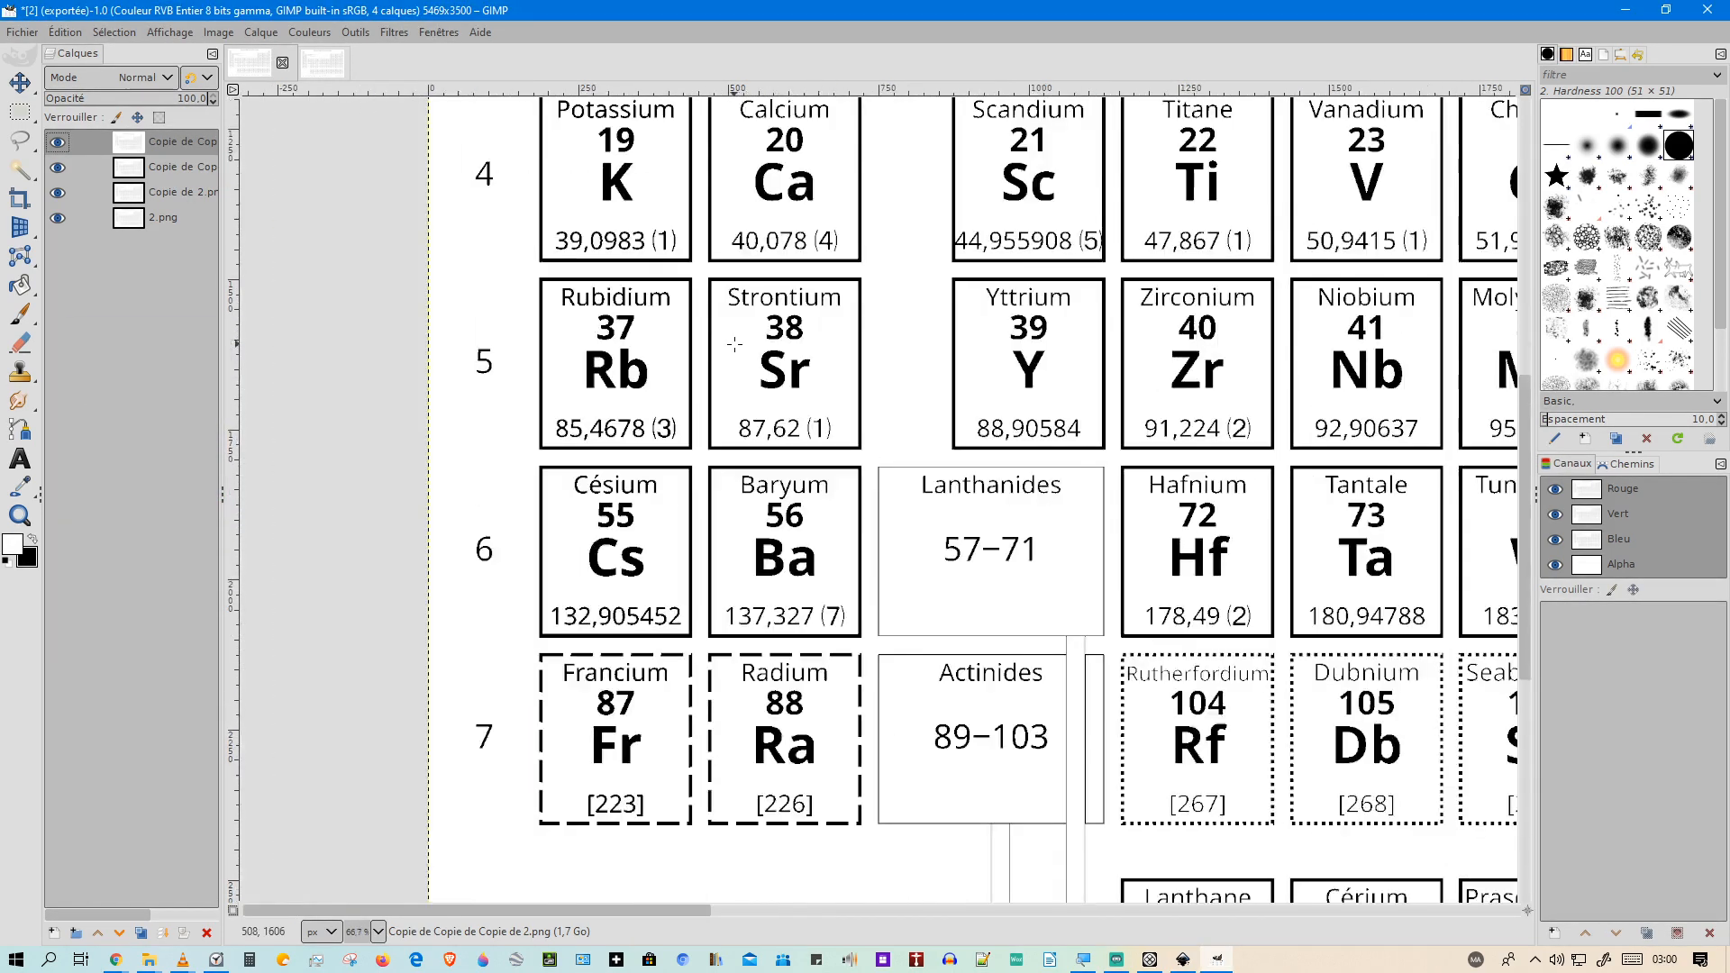
scroll(969, 191, "up", 1, "ctrl")
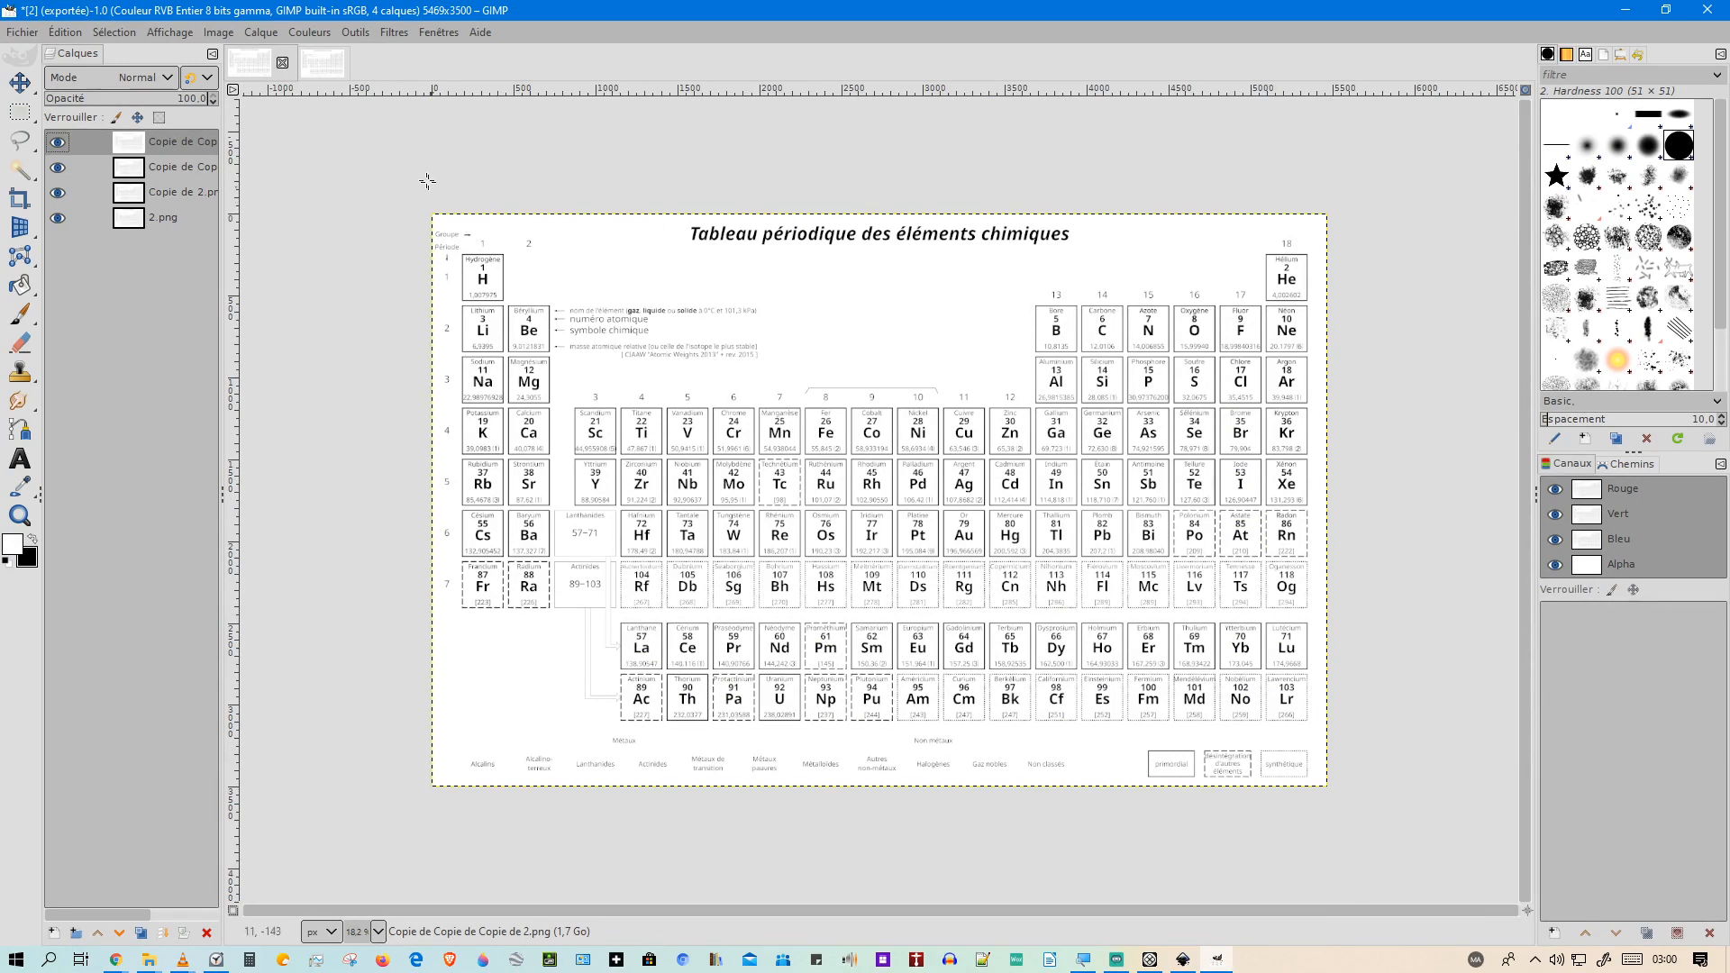
left_click(16, 35)
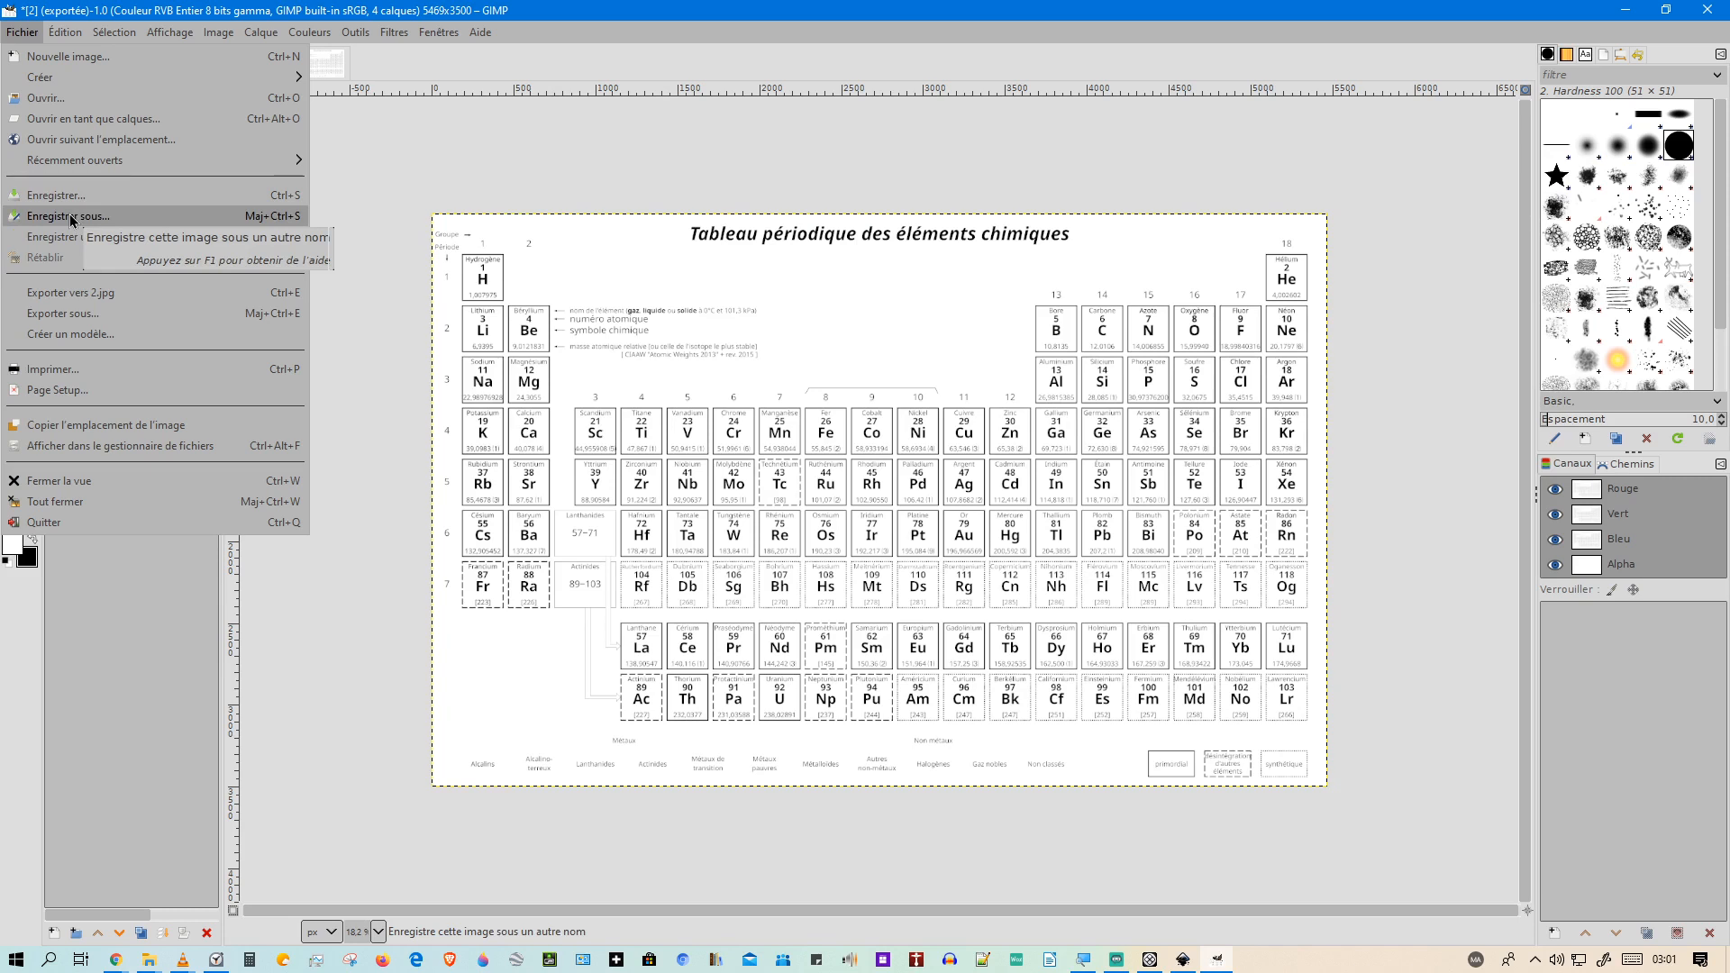
left_click(74, 315)
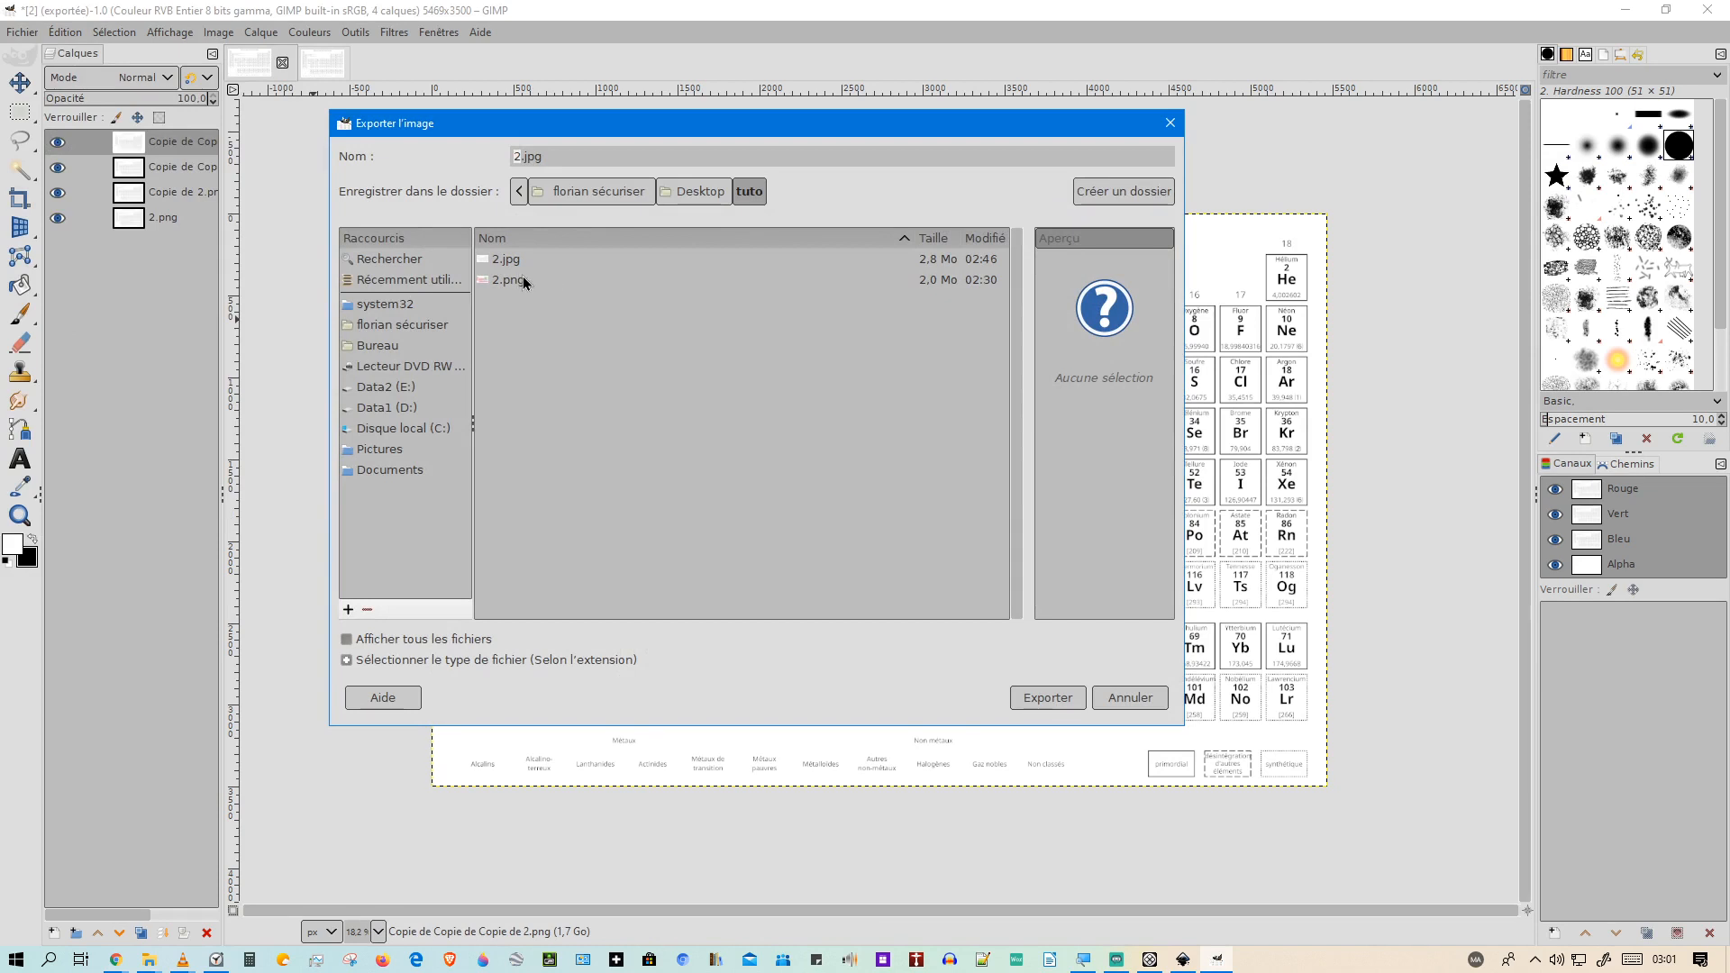
Select PNG as the export file type from the list of formats.
left_click(595, 158)
double_click(548, 155)
left_click(351, 663)
scroll(396, 581, "down", 4)
scroll(402, 576, "down", 8)
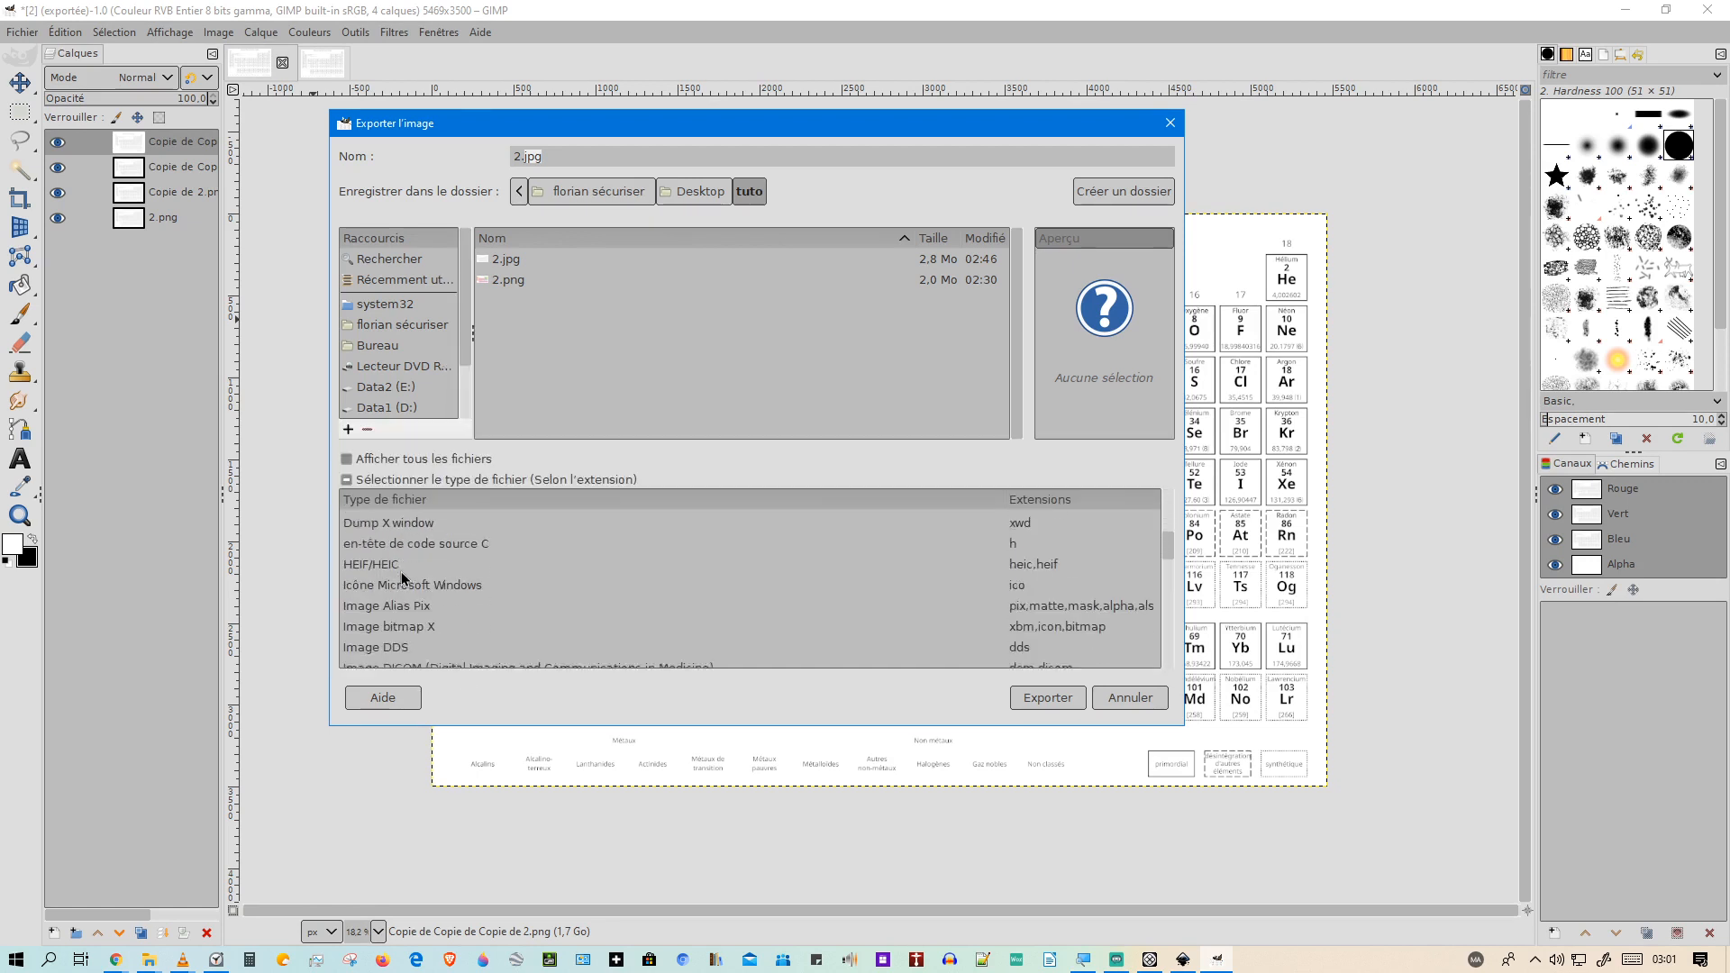
scroll(401, 583, "up", 2)
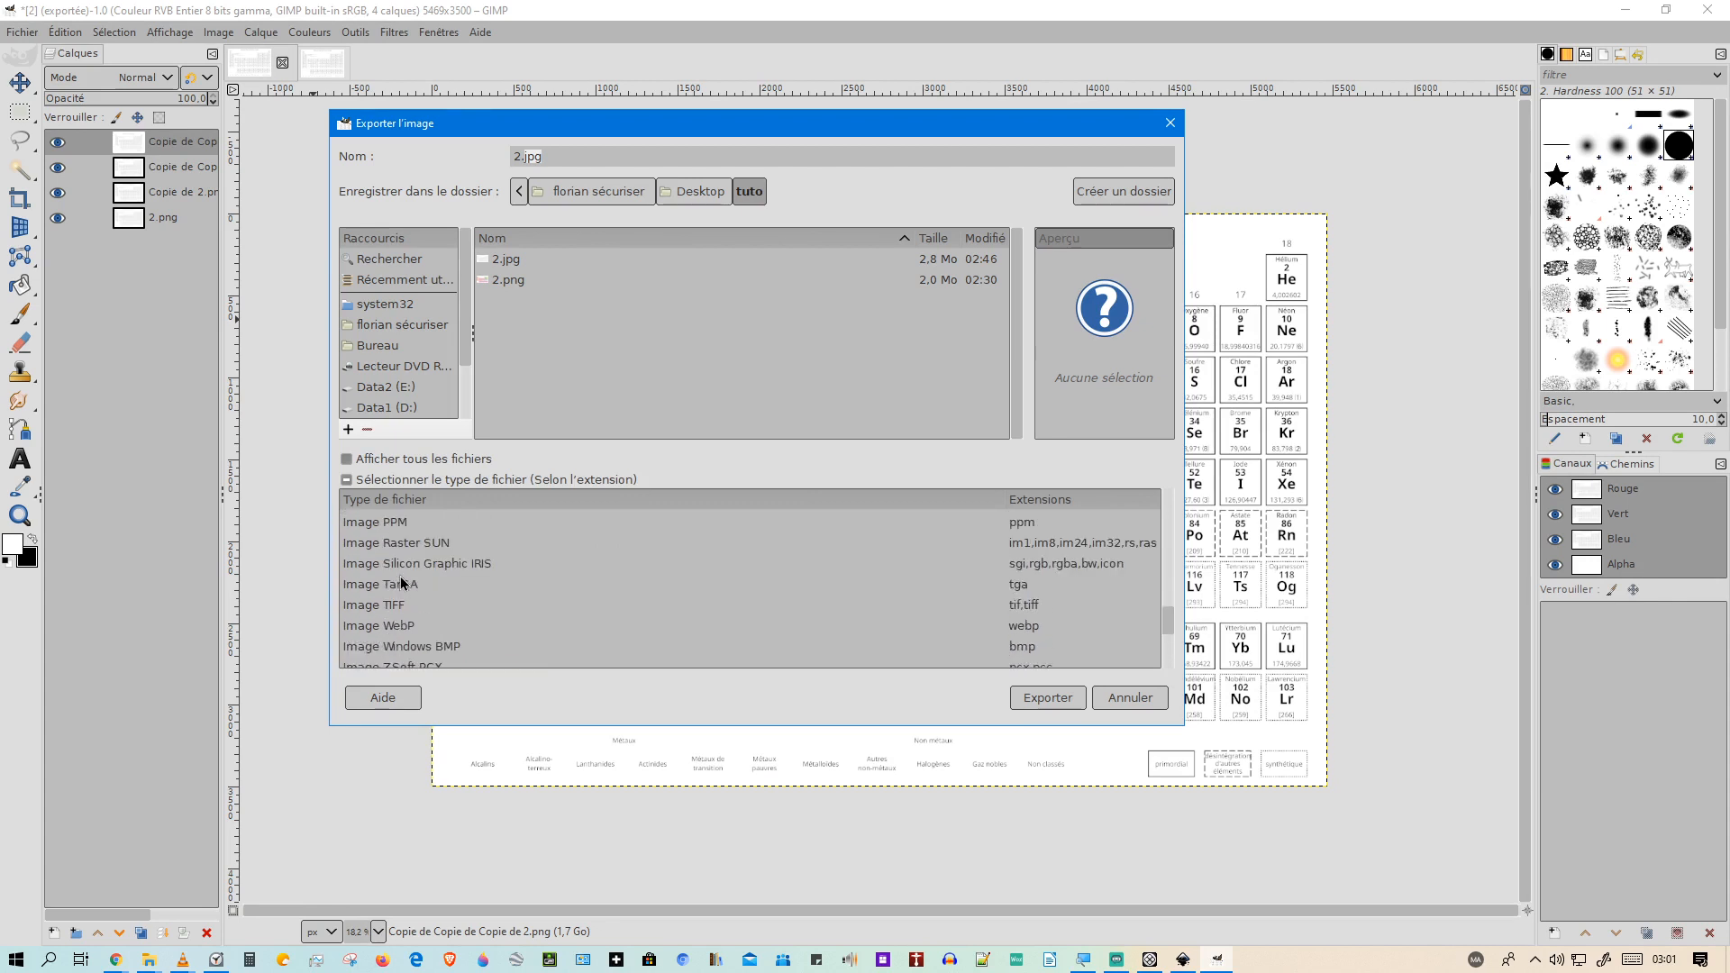
scroll(401, 583, "up", 2)
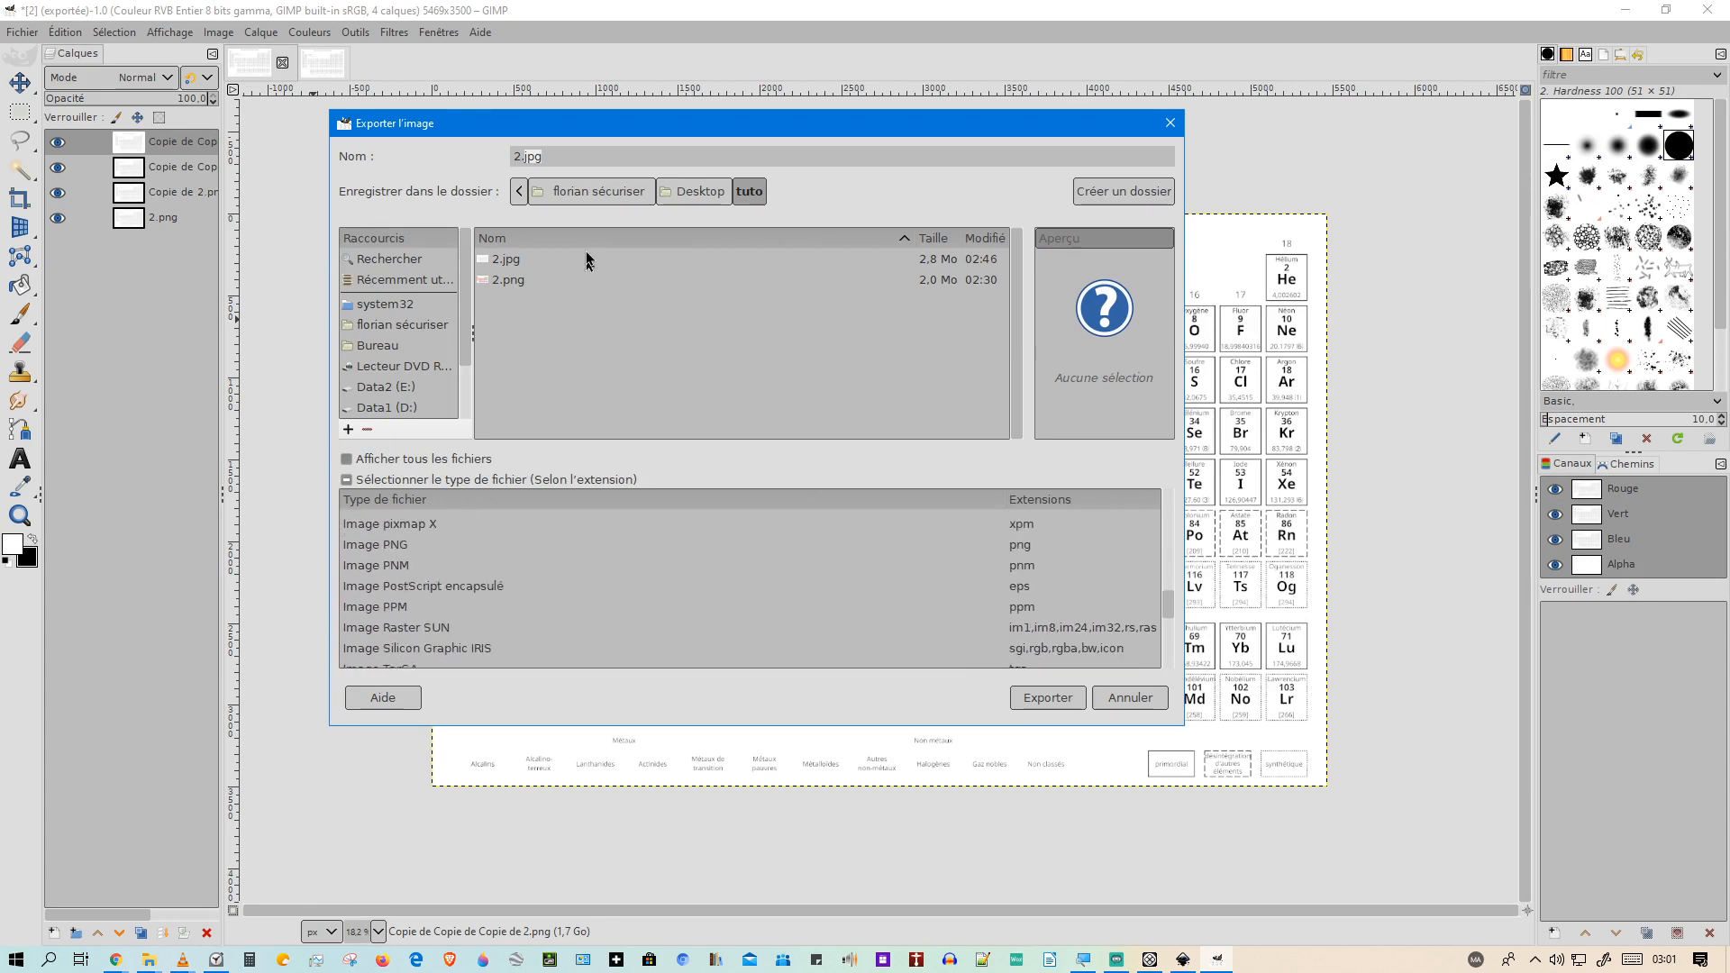
left_click(411, 544)
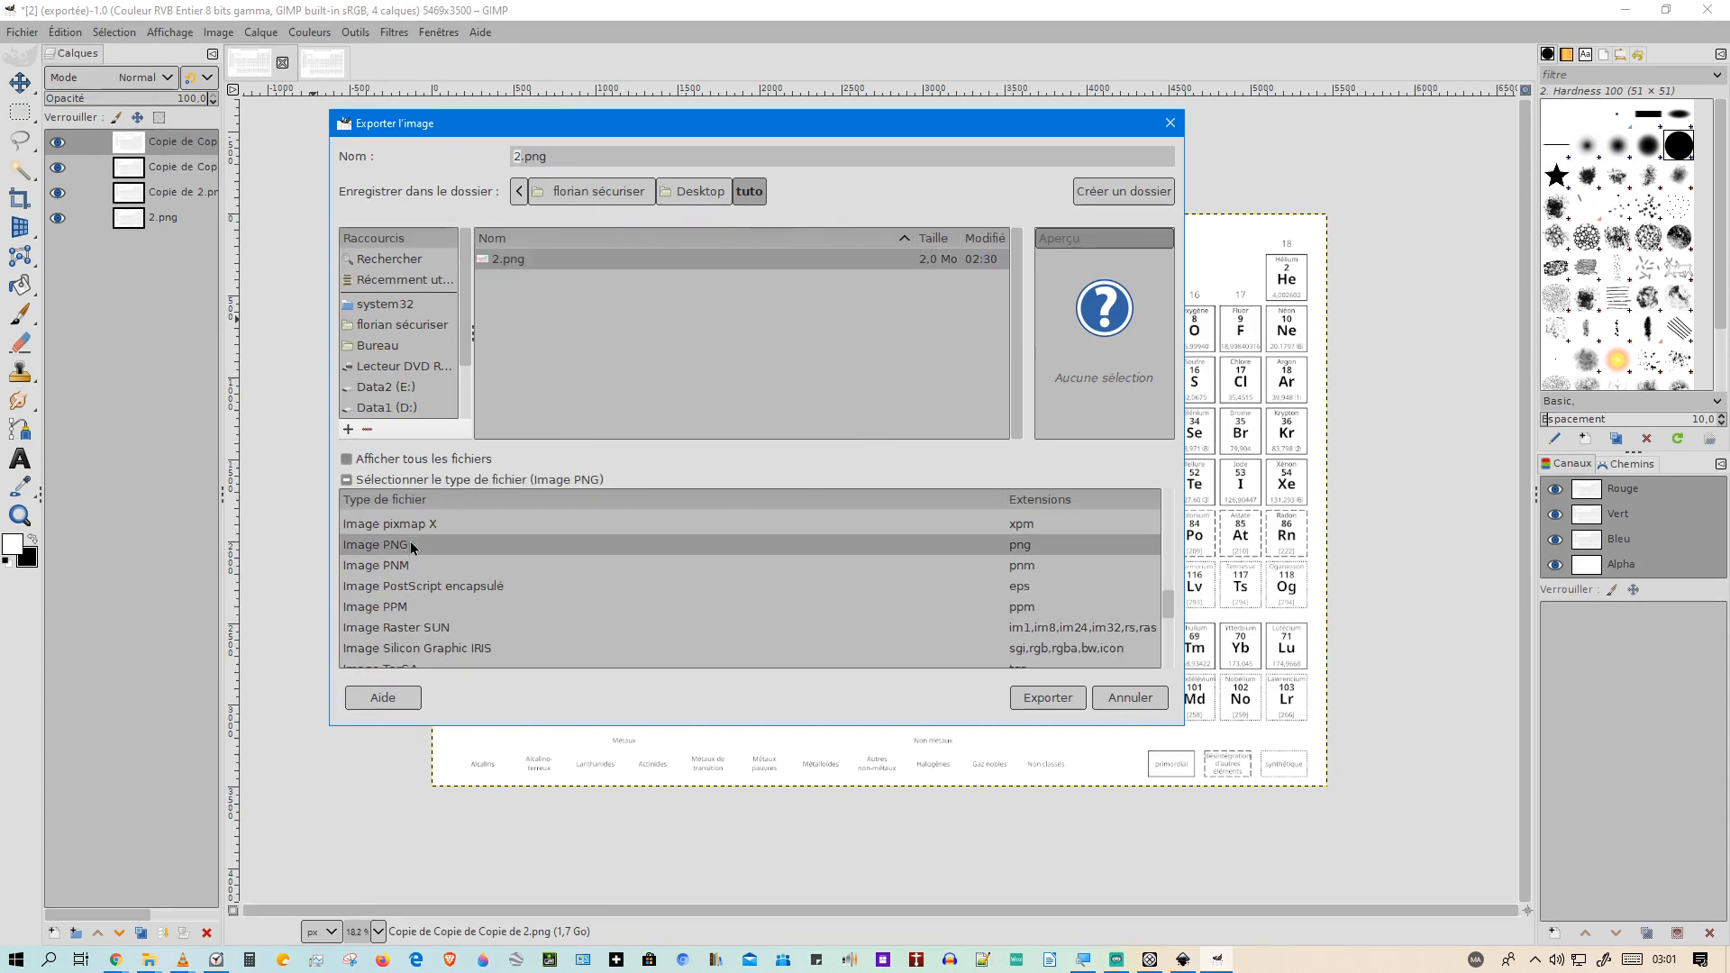
left_click(348, 479)
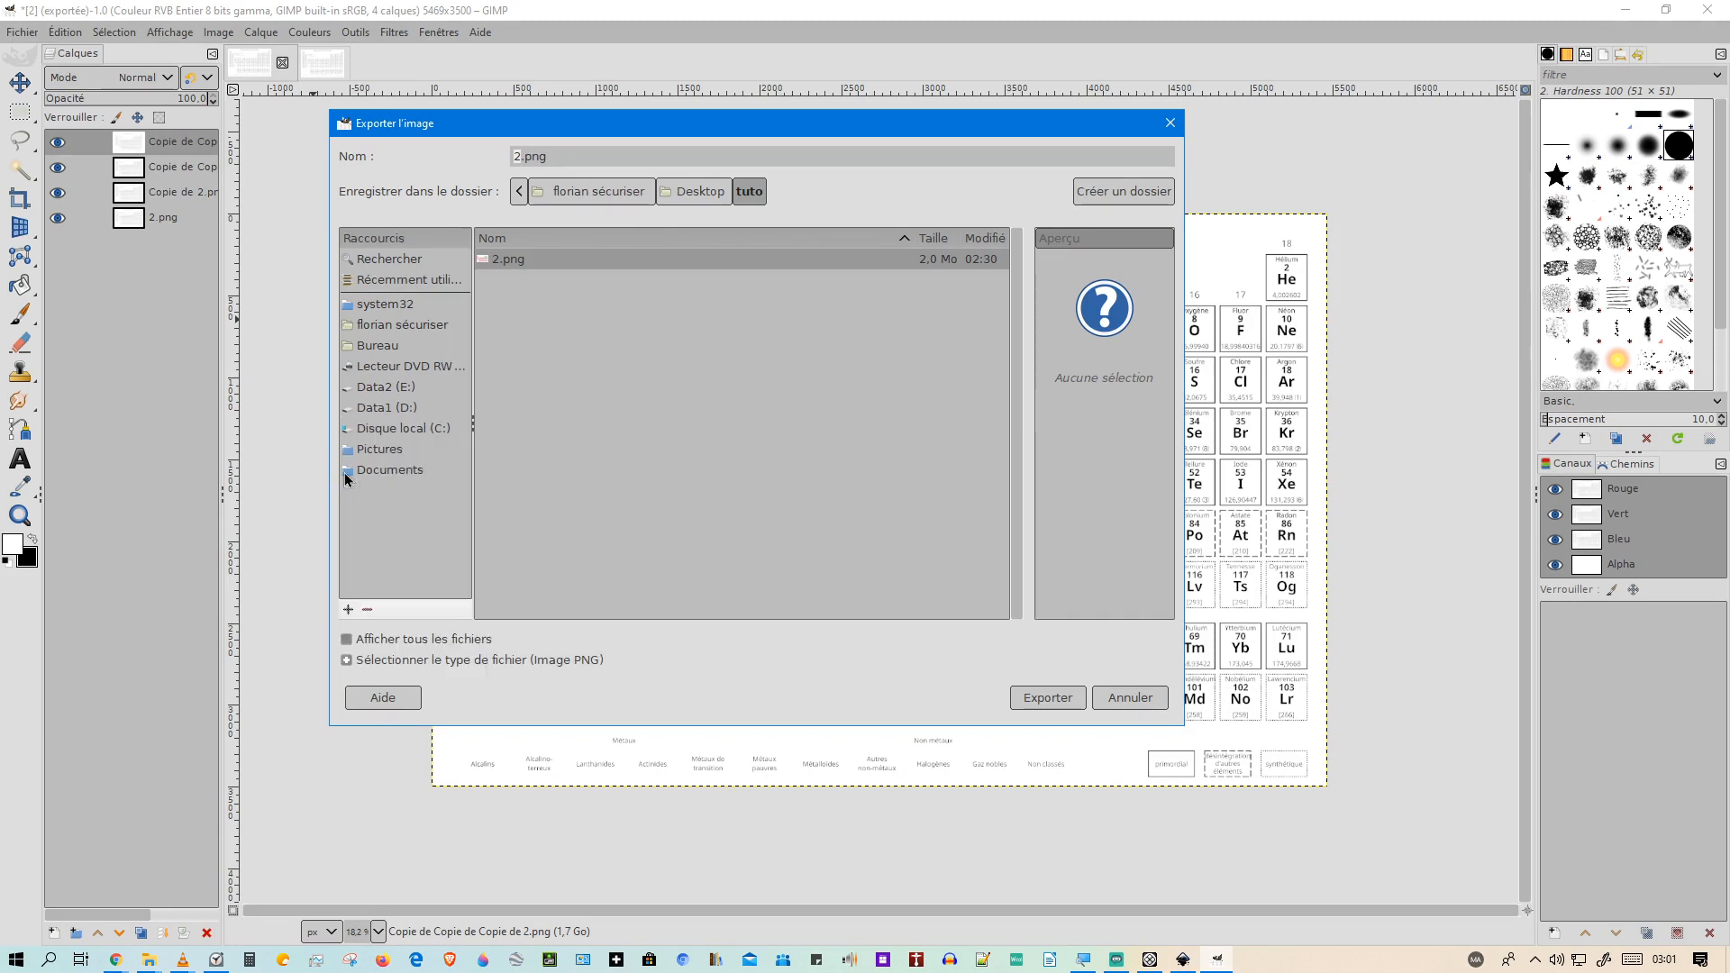
Change the export file name's extension to jpg and select JPEG as the file type.
left_click(529, 155)
key("BackSpace")
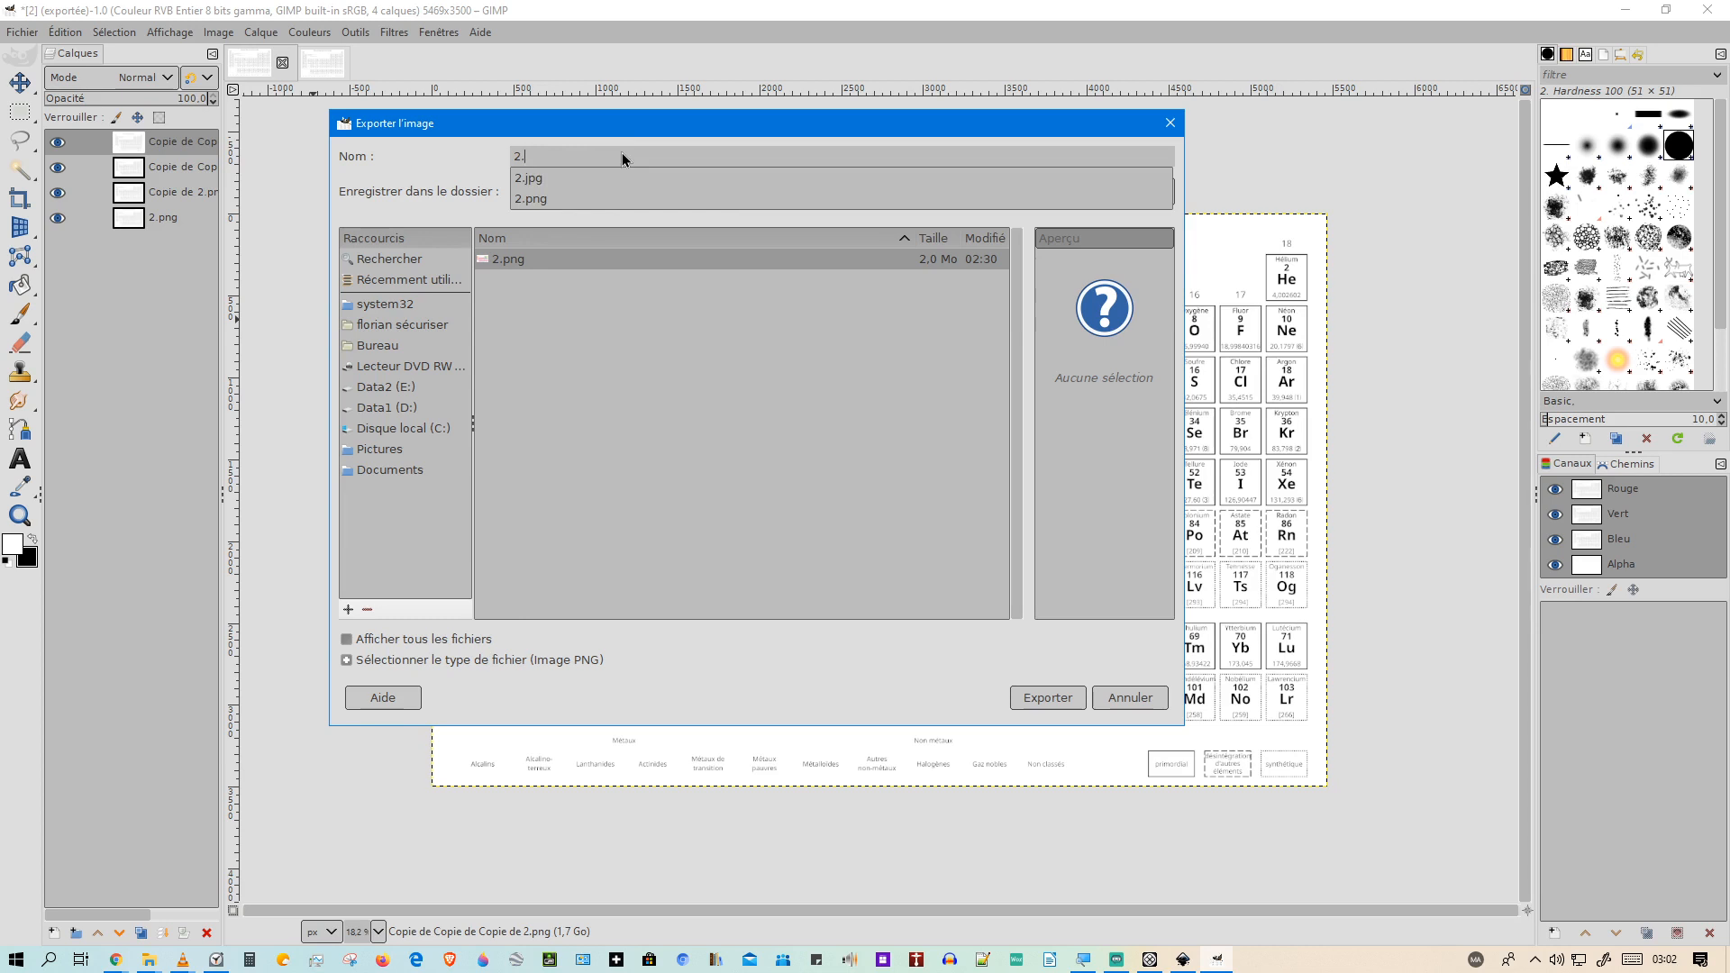
type("j")
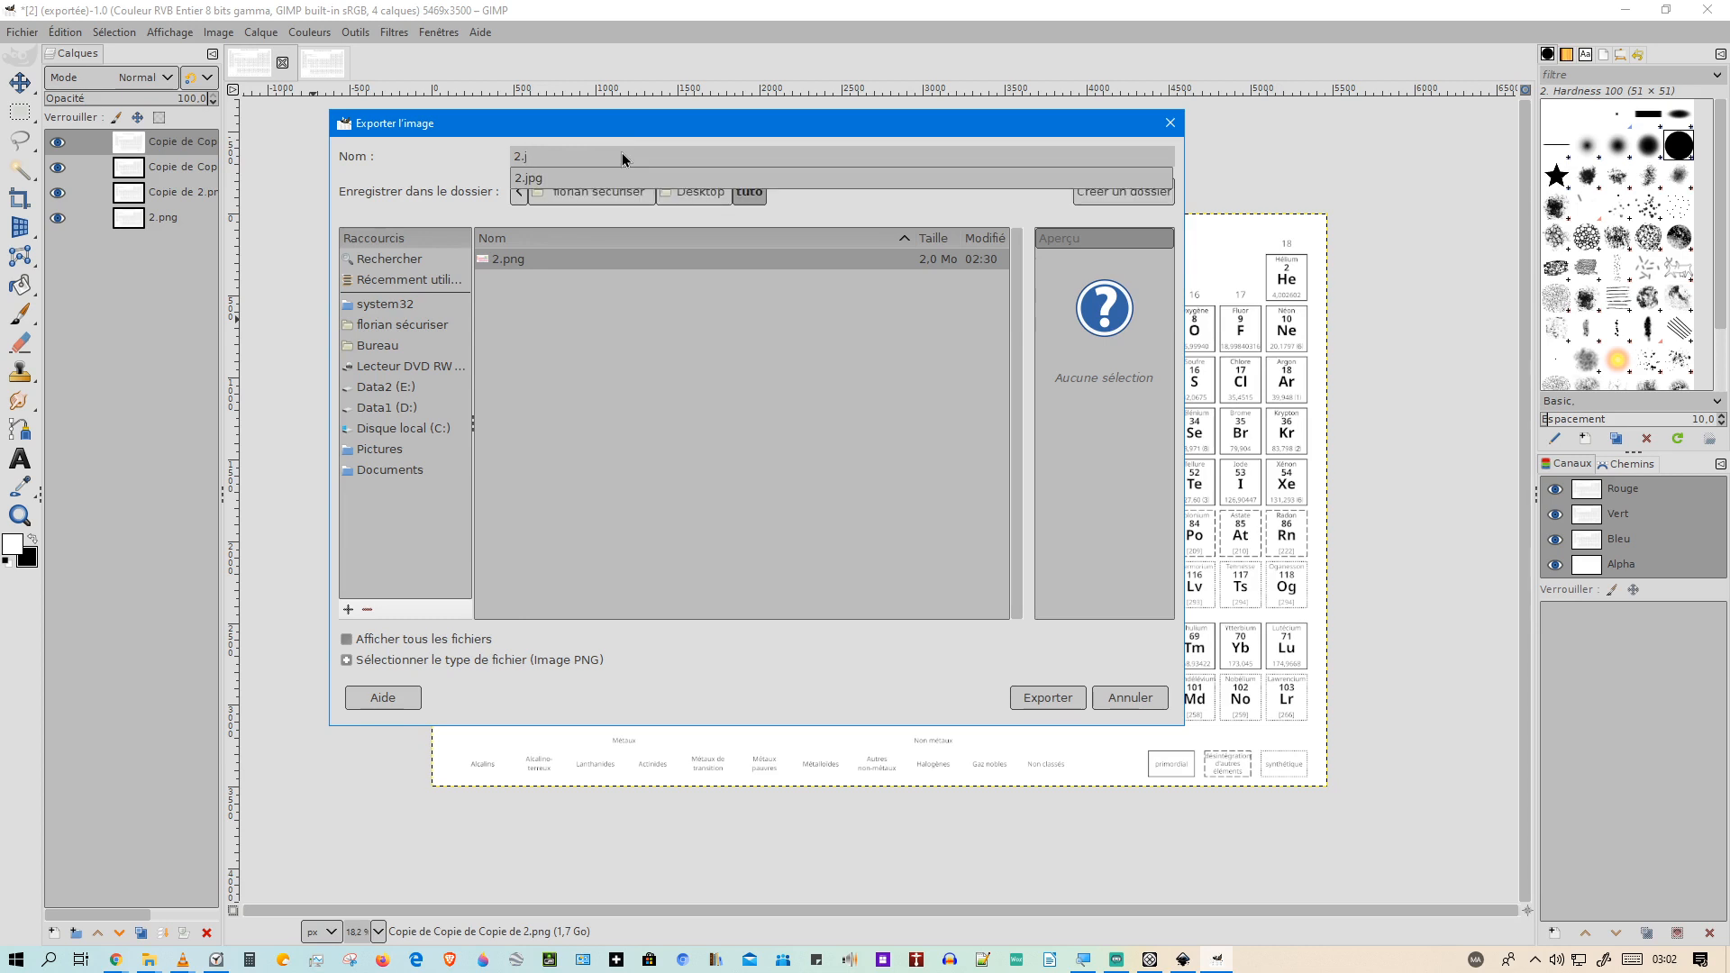
type("pg")
left_click(348, 663)
left_click(347, 661)
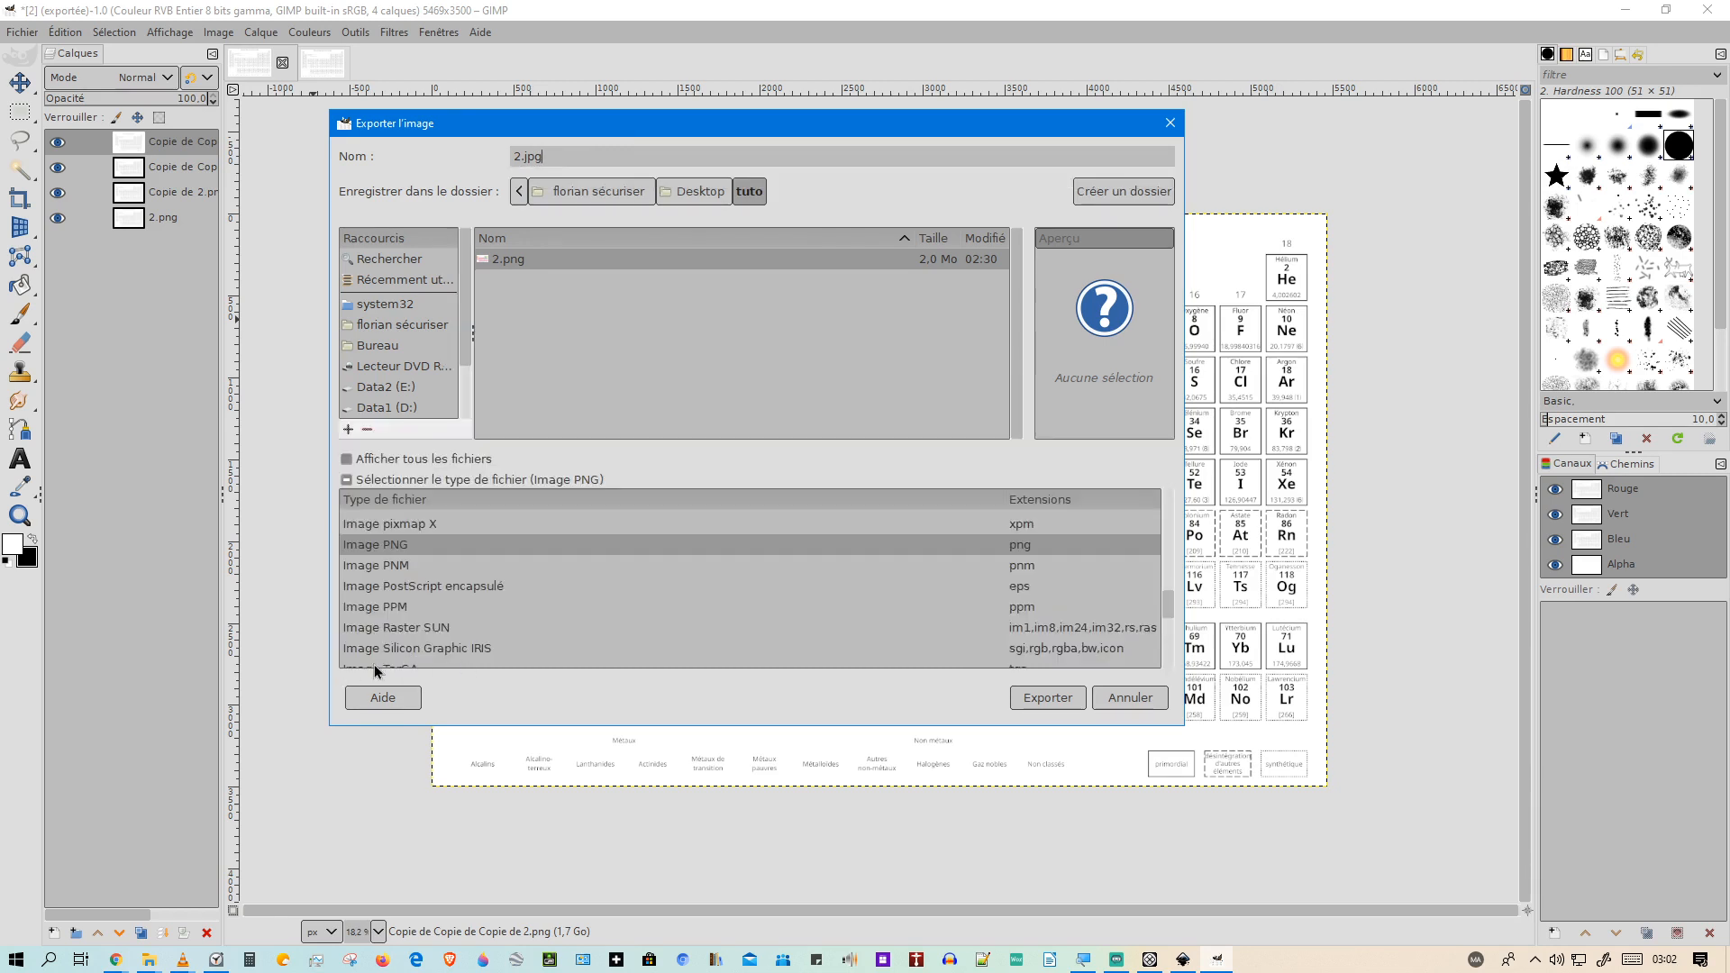
scroll(408, 597, "down", 5)
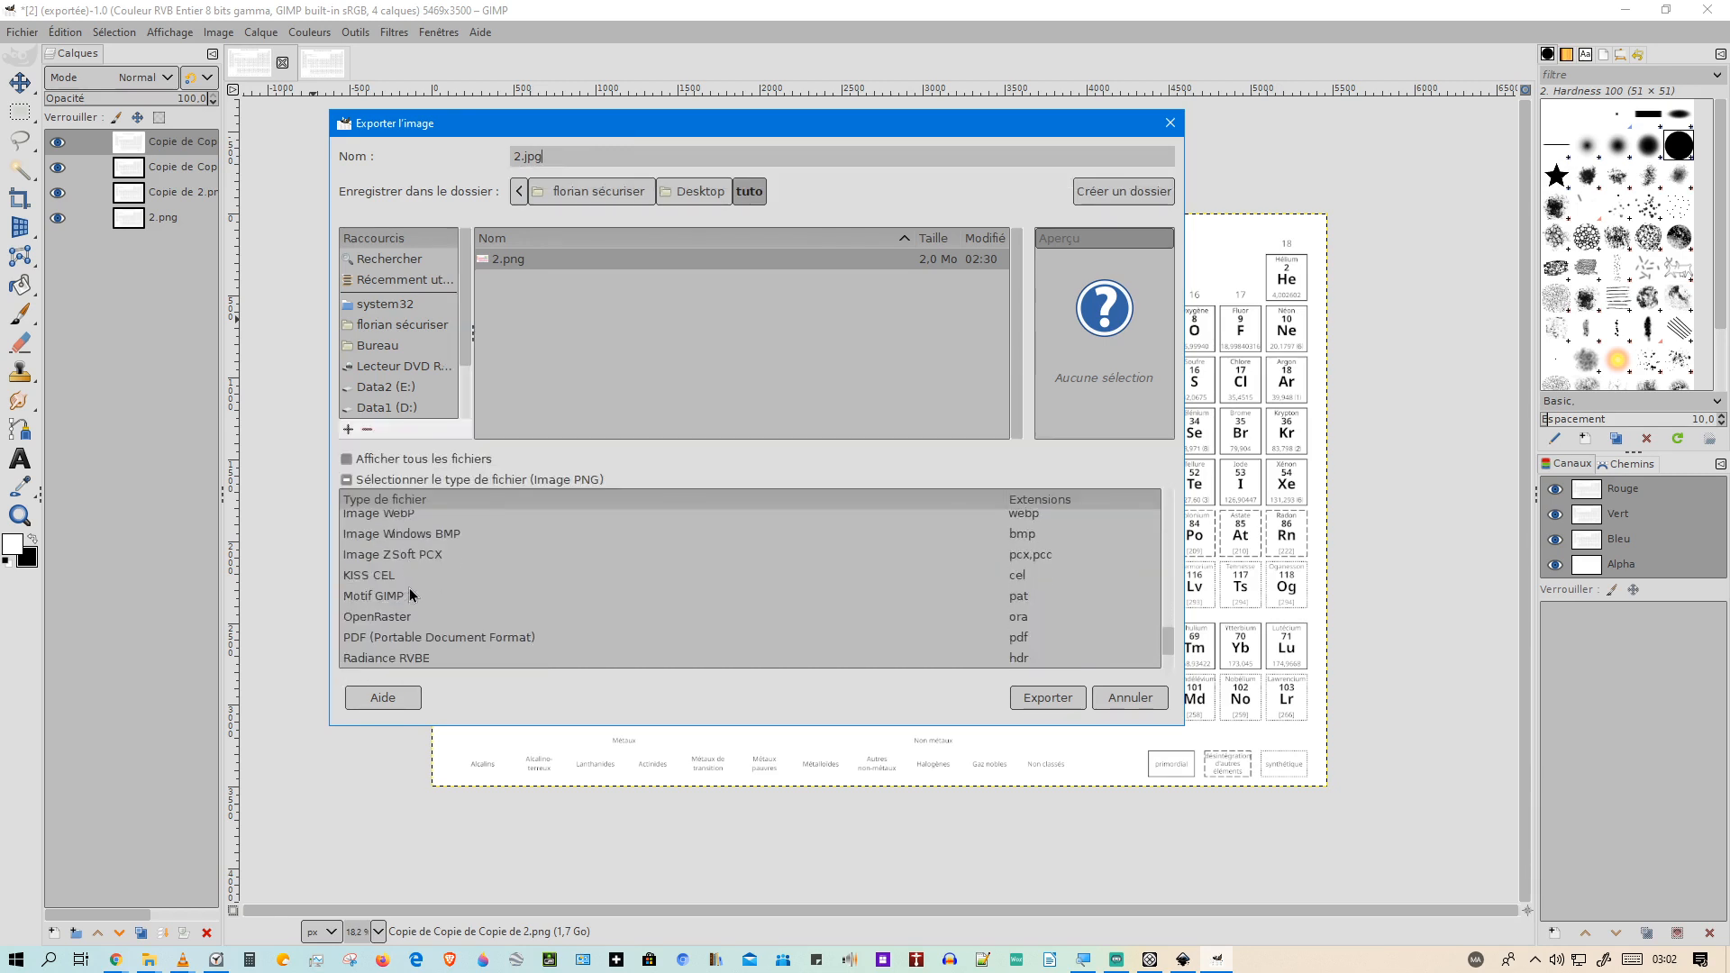
scroll(410, 594, "up", 5)
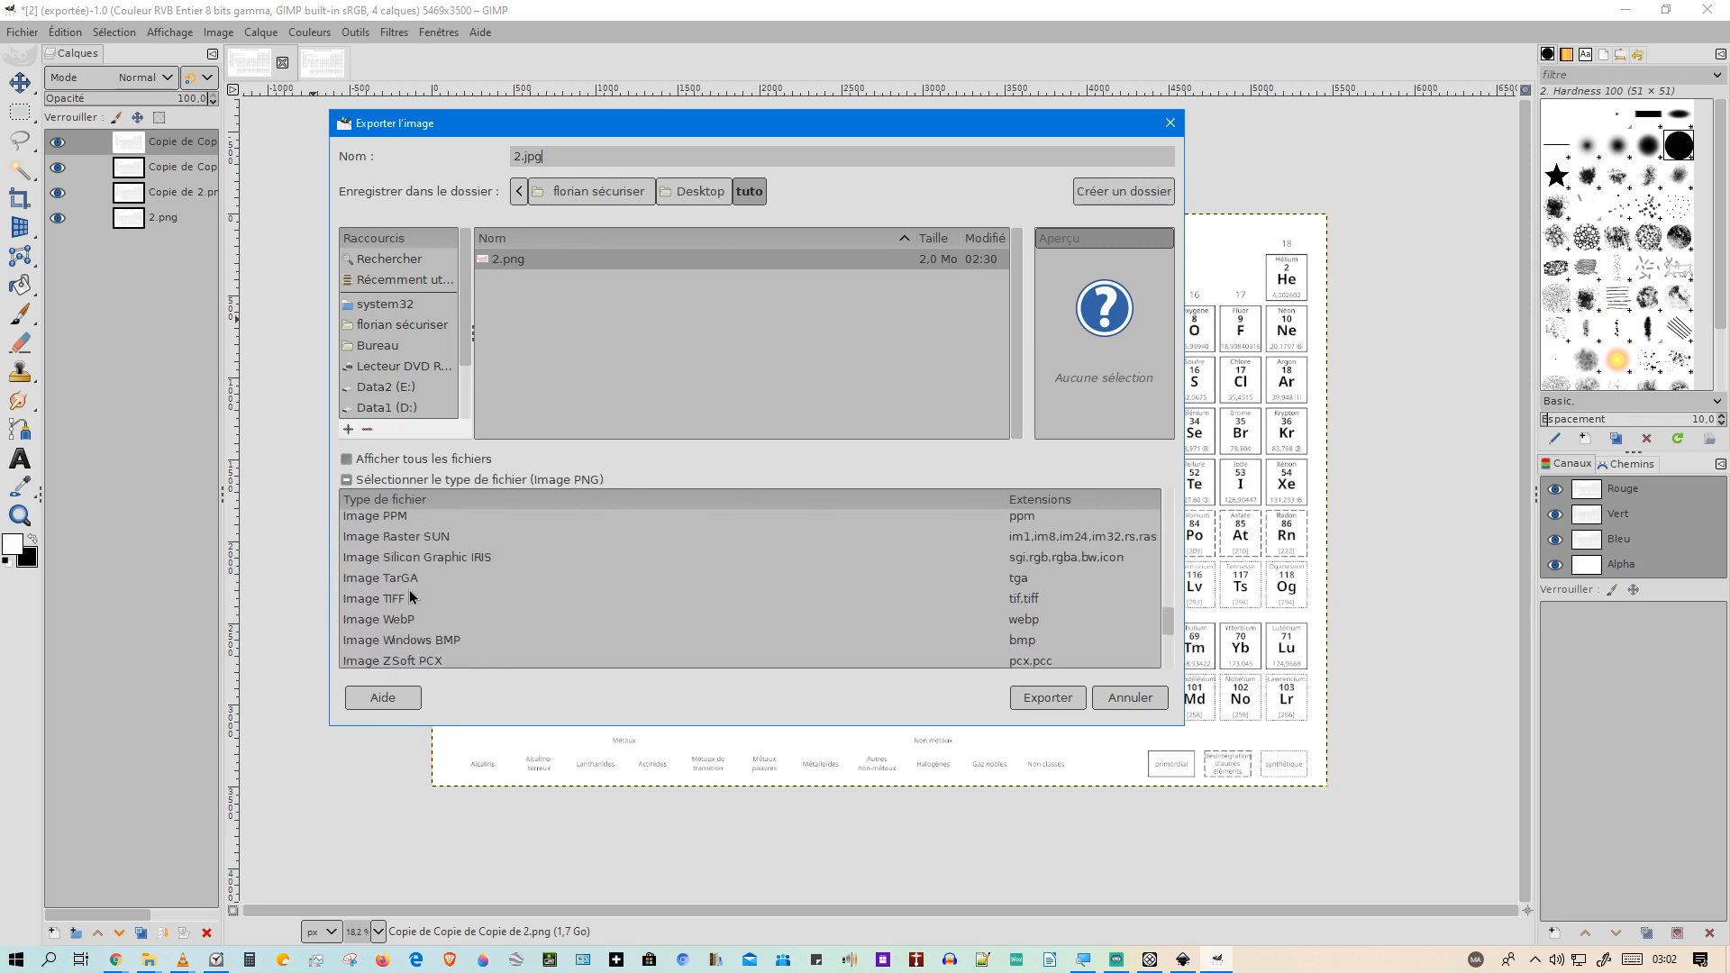
scroll(409, 595, "up", 3)
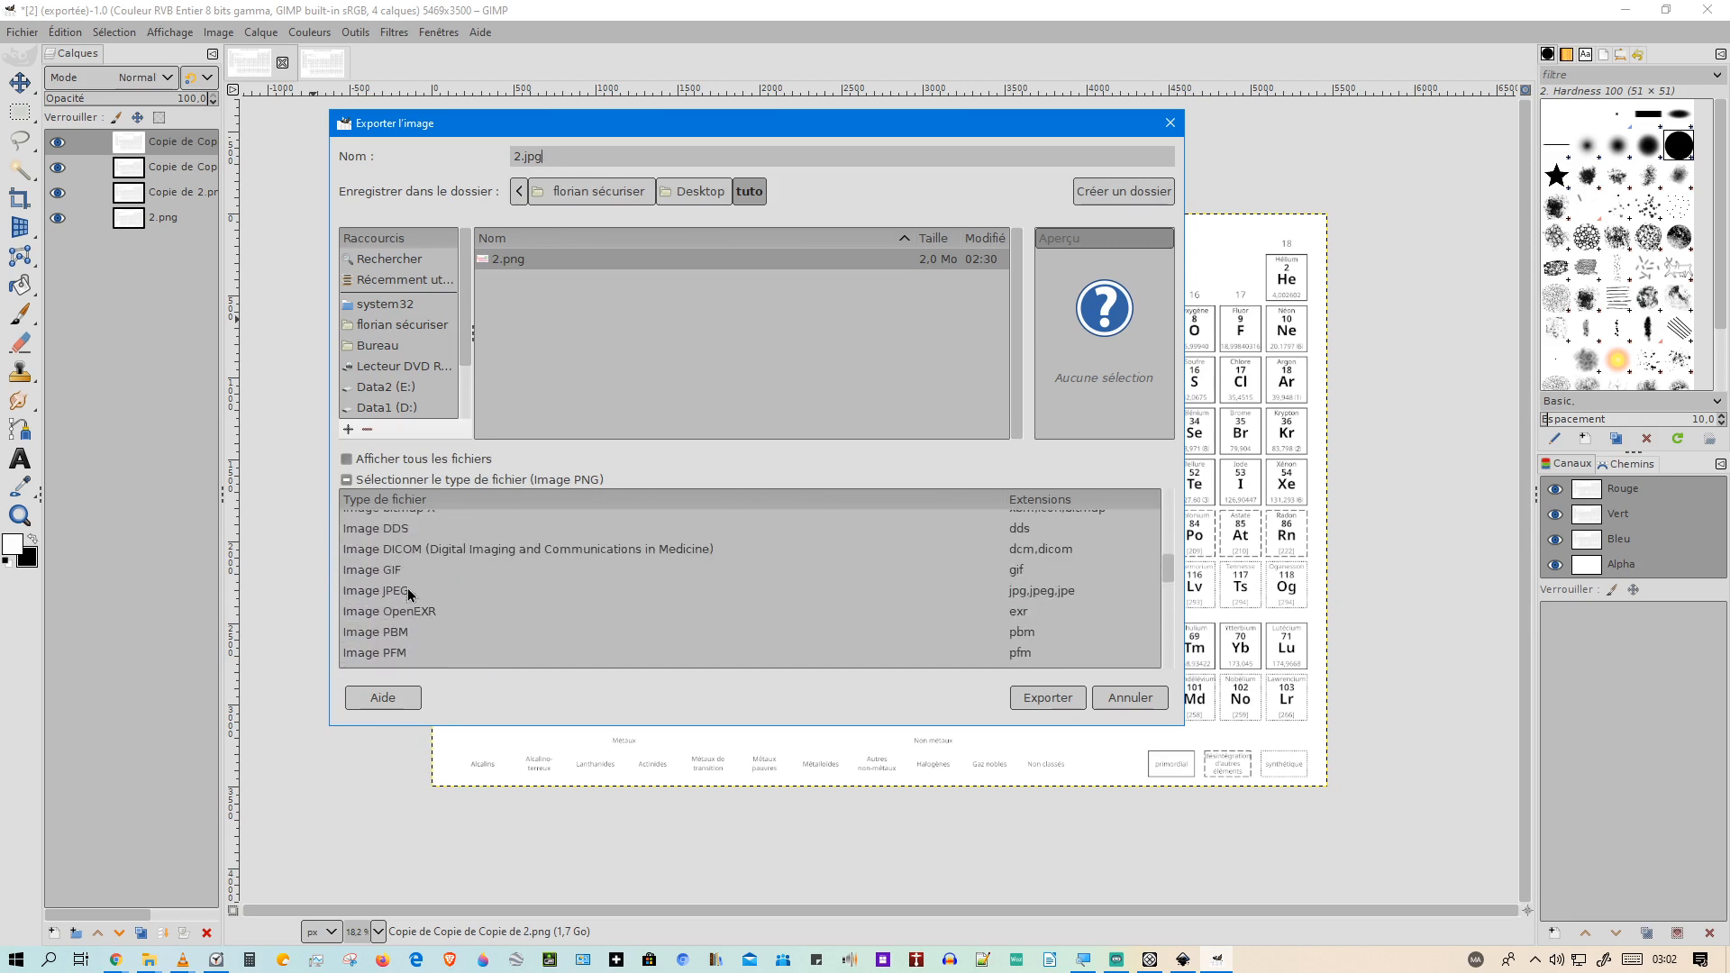
left_click(409, 589)
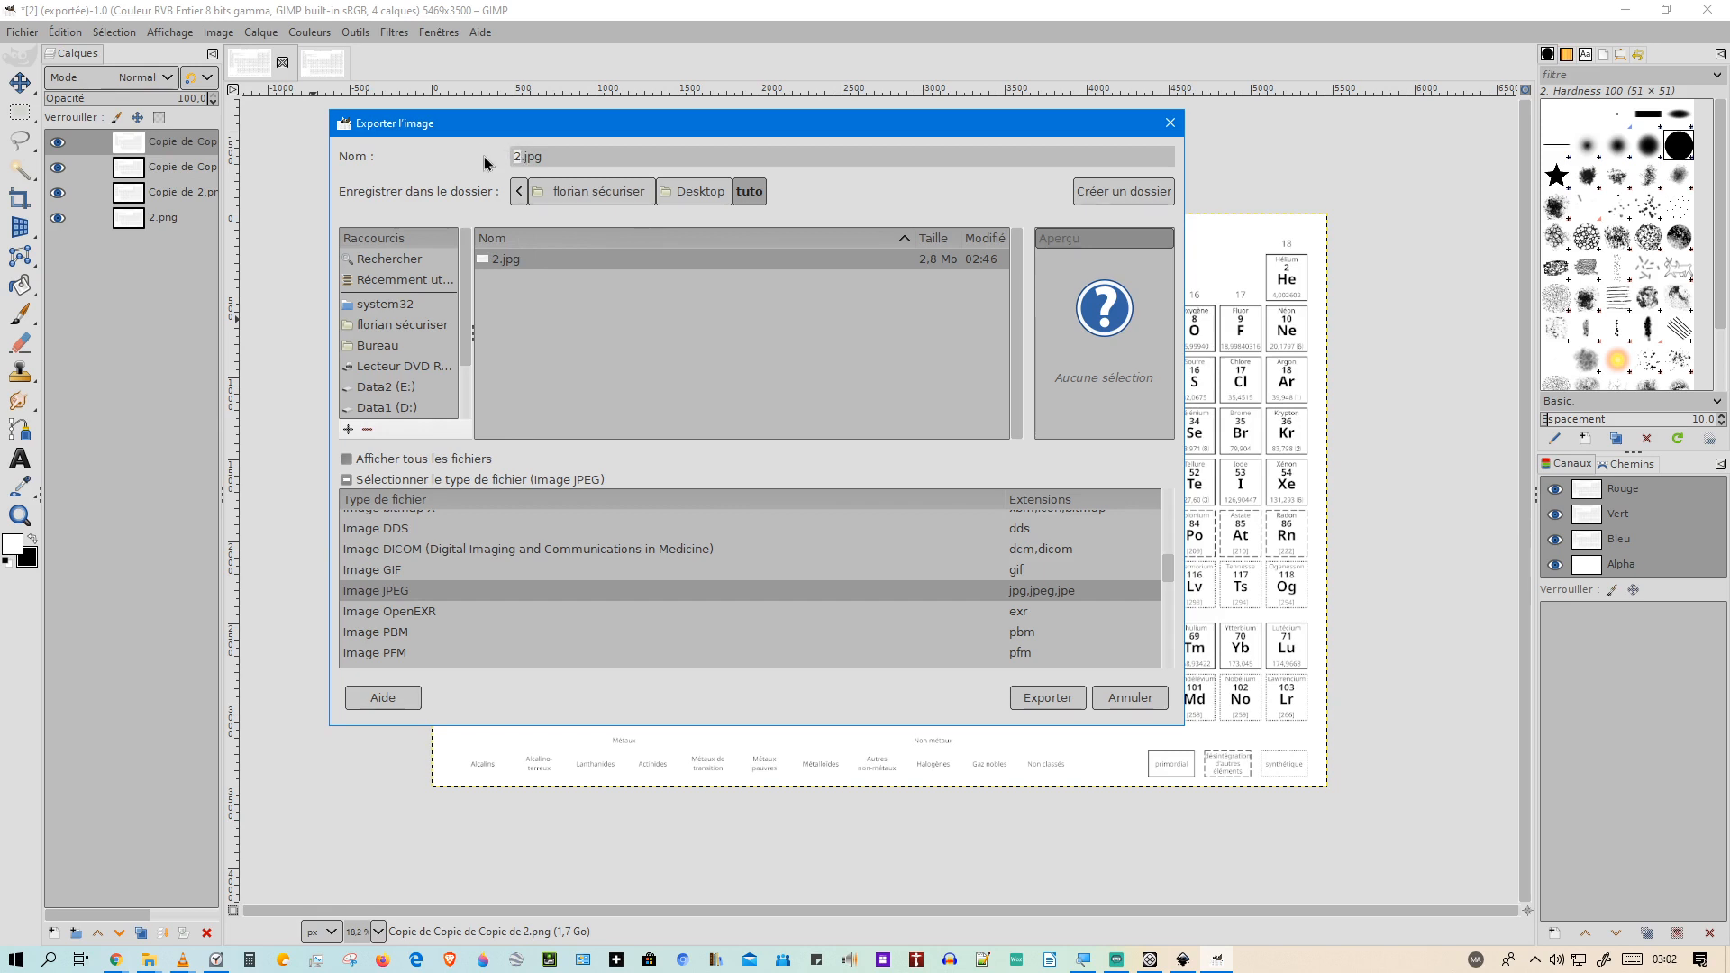
Name the export 3.jpg and export it as JPEG with the quality at 100.
type("3")
left_click(1045, 696)
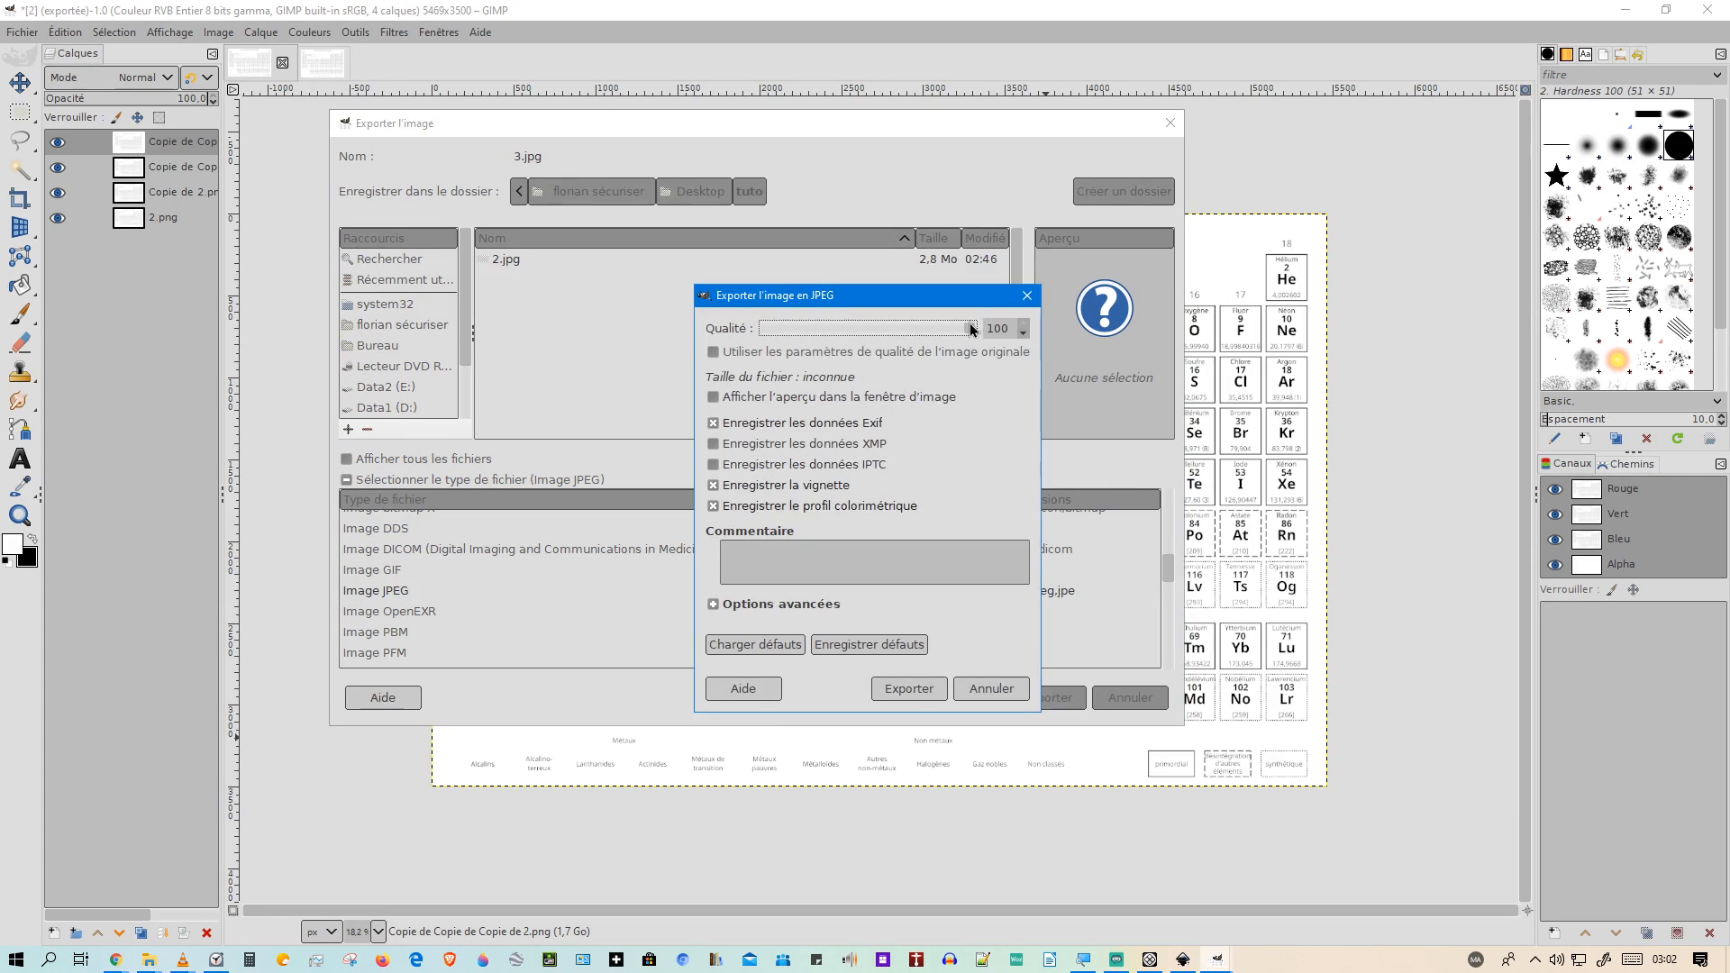
left_click_drag(972, 328, 741, 342)
left_click(970, 330)
mouse_move(967, 334)
left_mouse_down()
mouse_move(951, 334)
mouse_move(977, 332)
left_mouse_up()
left_click(921, 695)
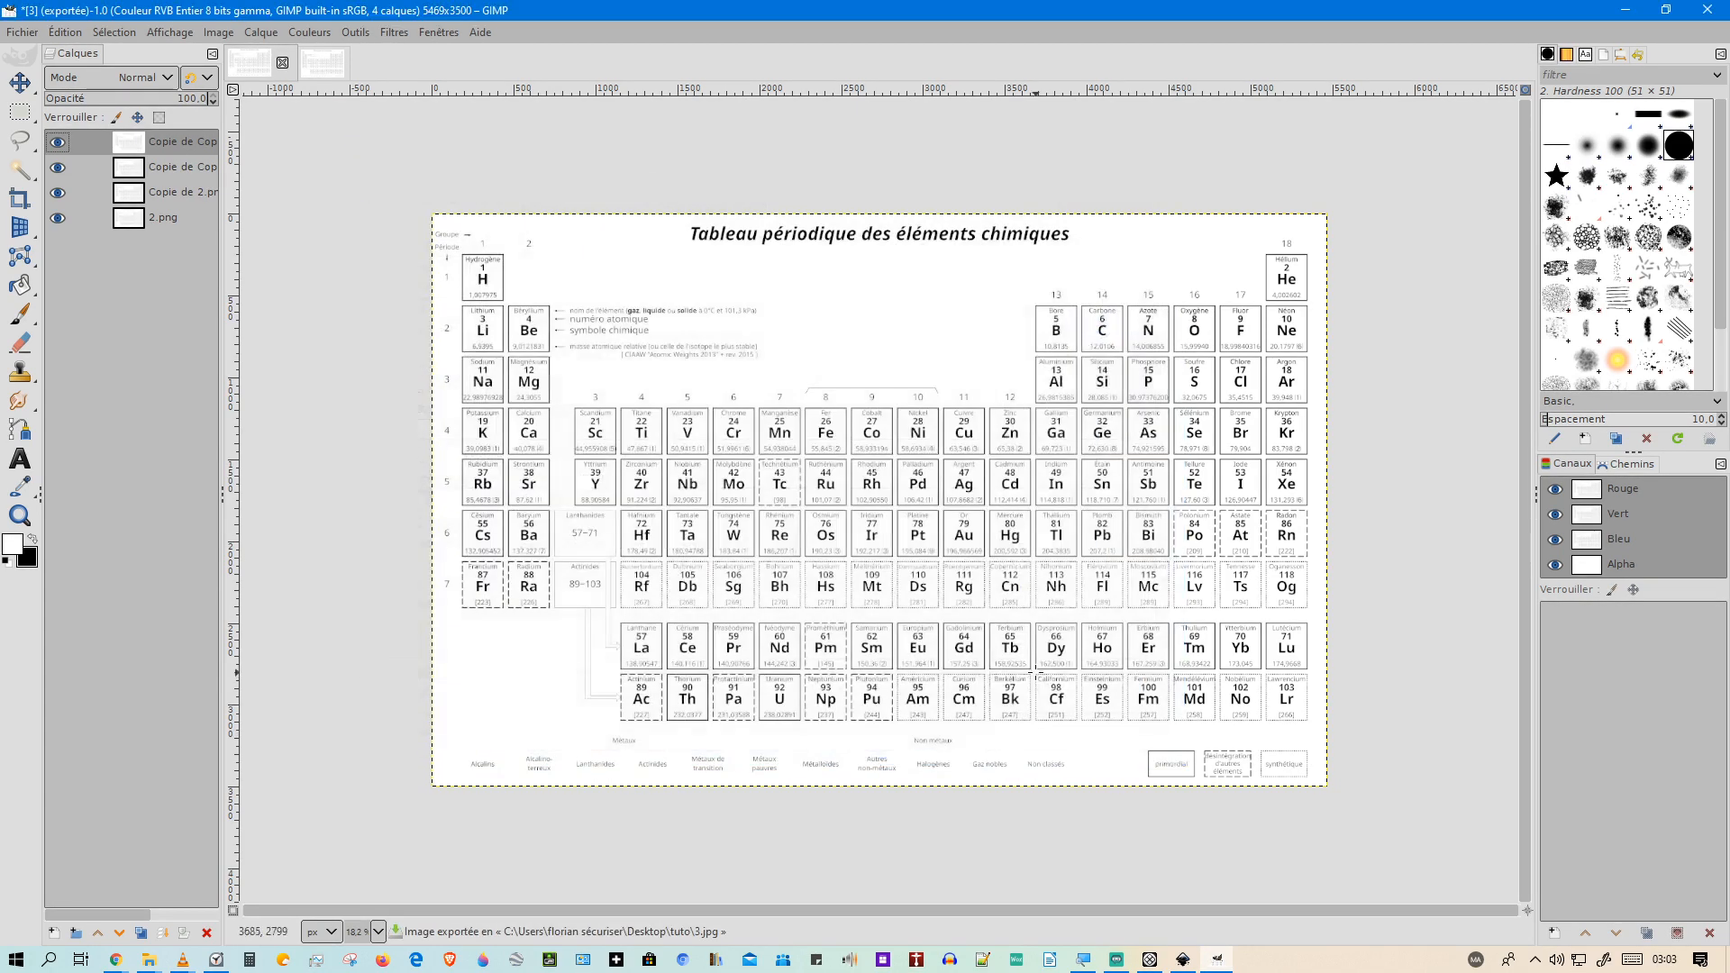
Switch to the tuto folder in File Explorer and open the exported 3.jpg in a reduced XnView window.
left_click(149, 959)
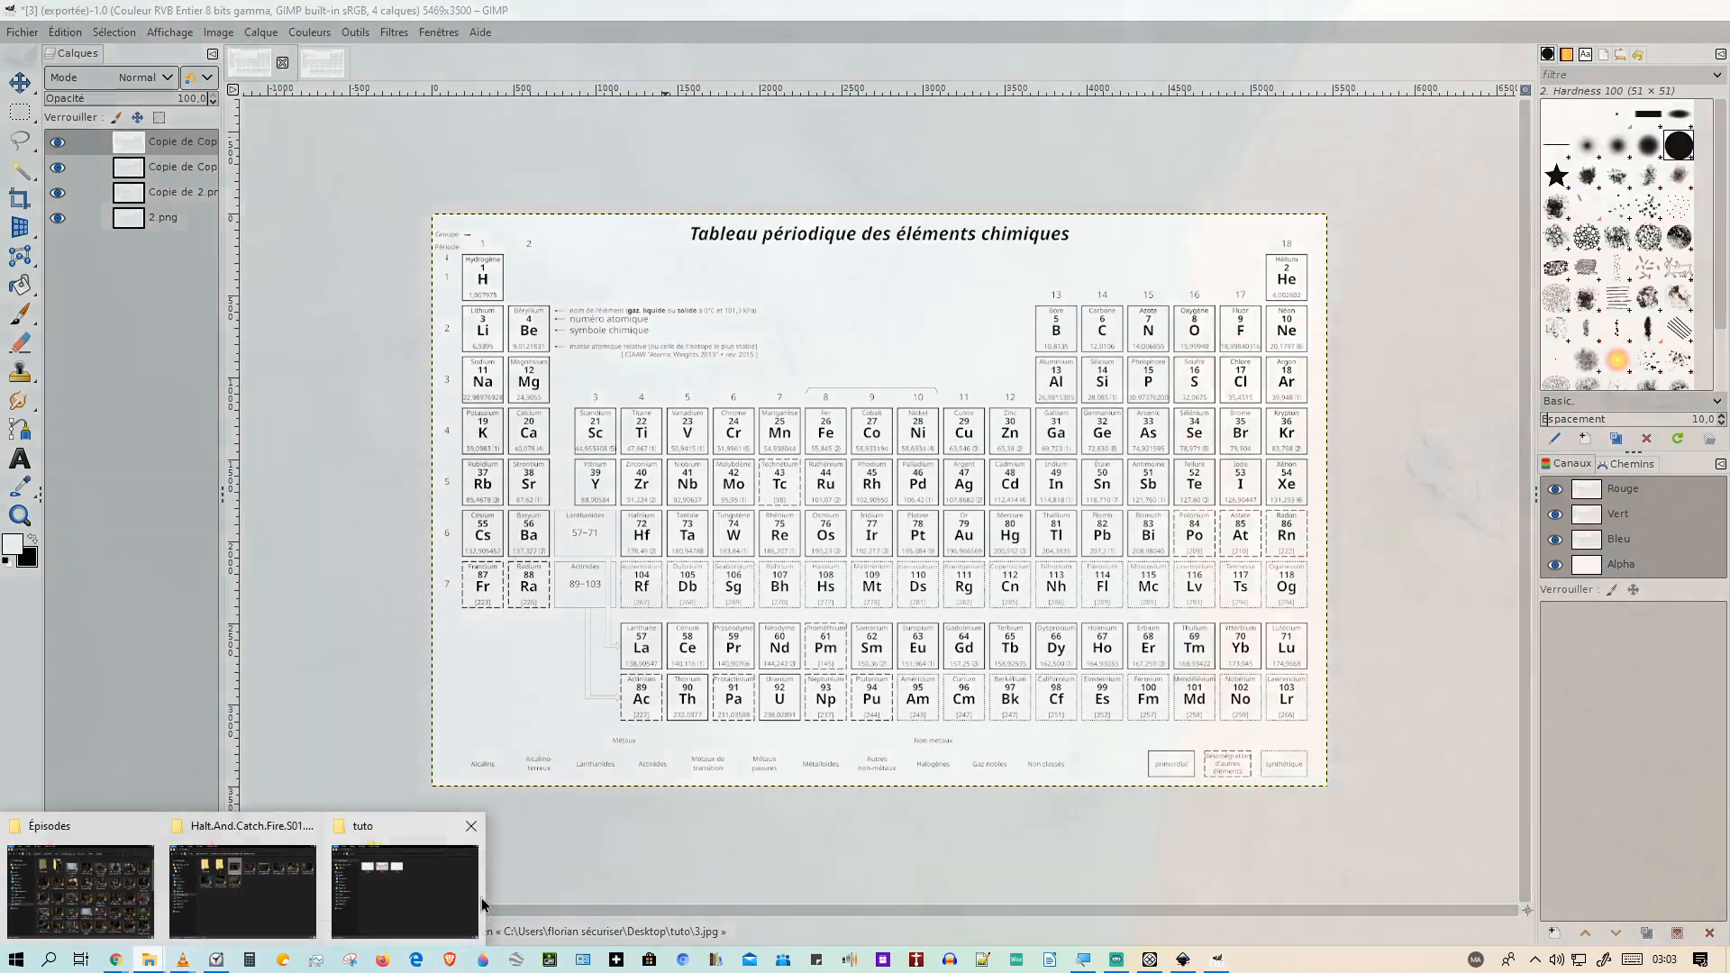
left_click(473, 883)
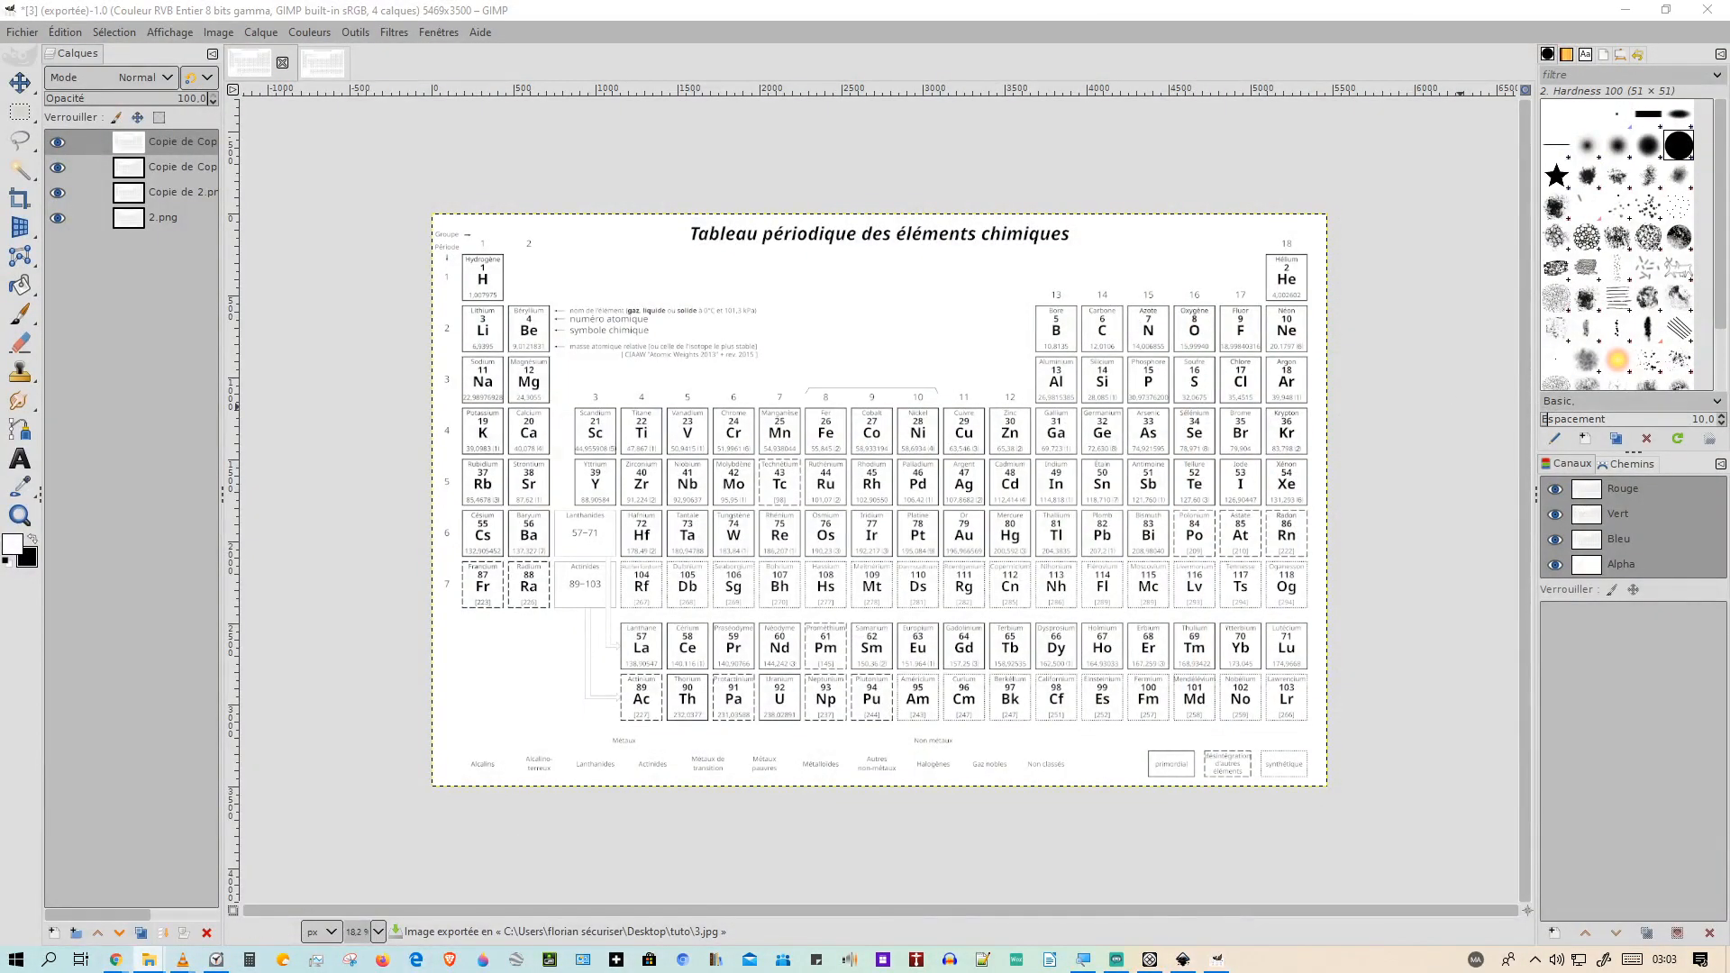
left_click_drag(1729, 54, 839, 56)
double_click(793, 230)
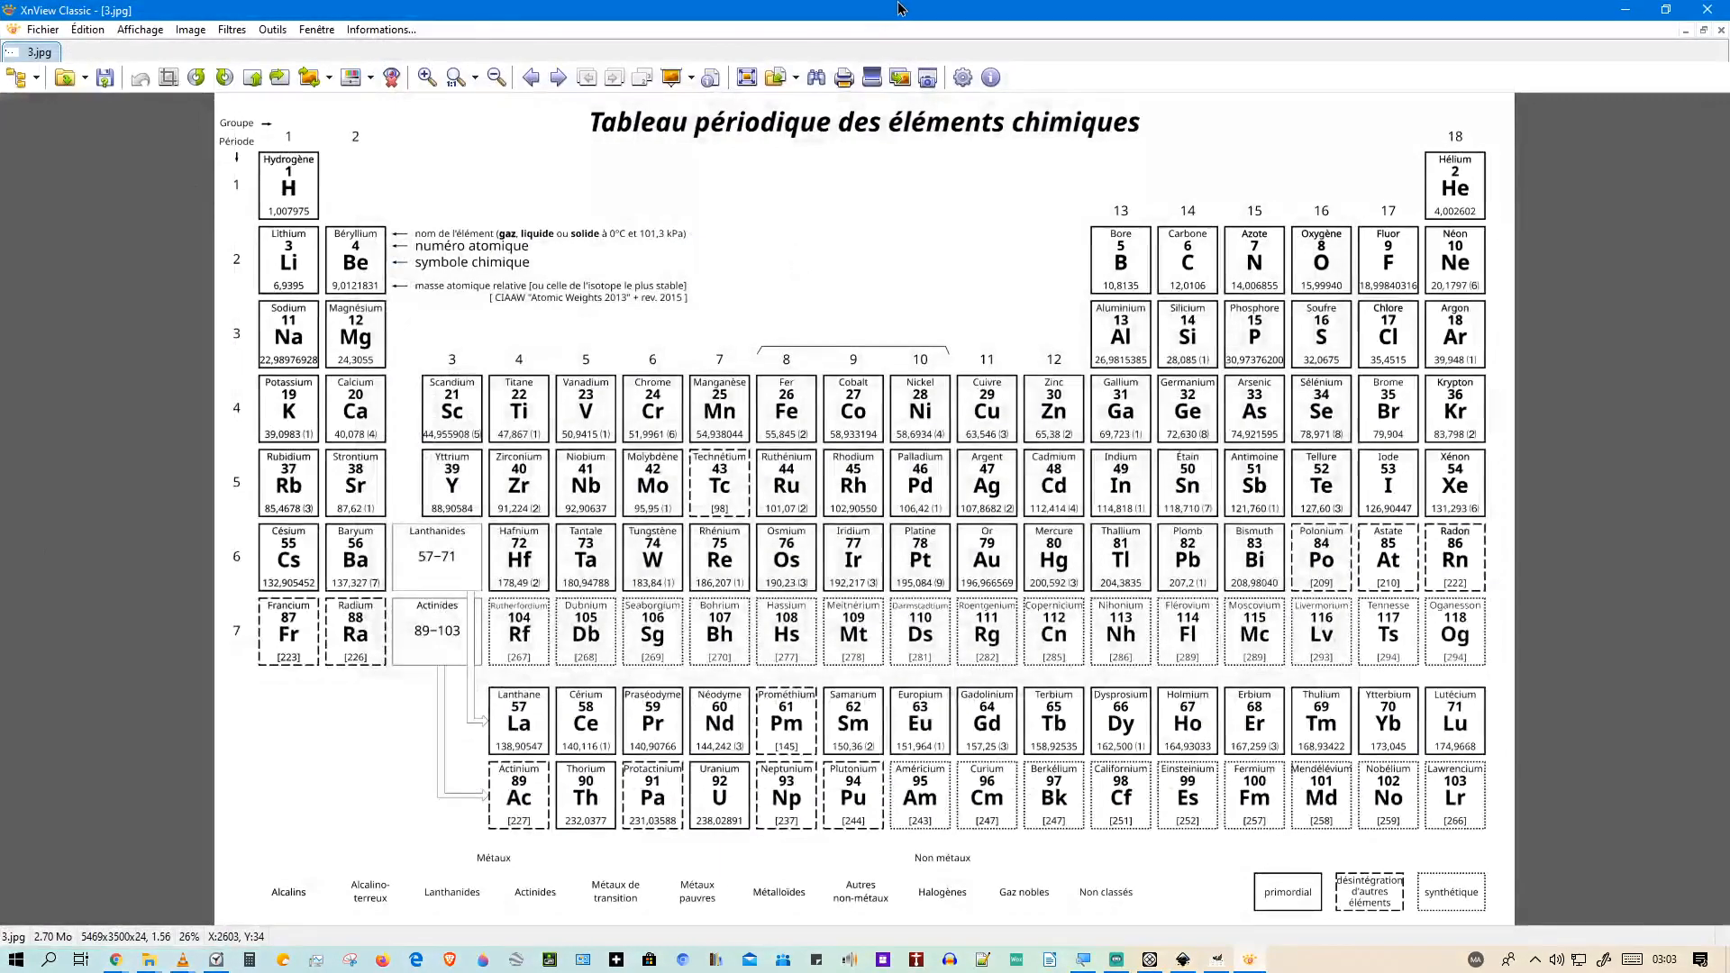
left_click_drag(897, 9, 726, 236)
Open the original 2.png in a second XnView window and arrange it side by side with 3.jpg for comparison.
left_click(712, 208)
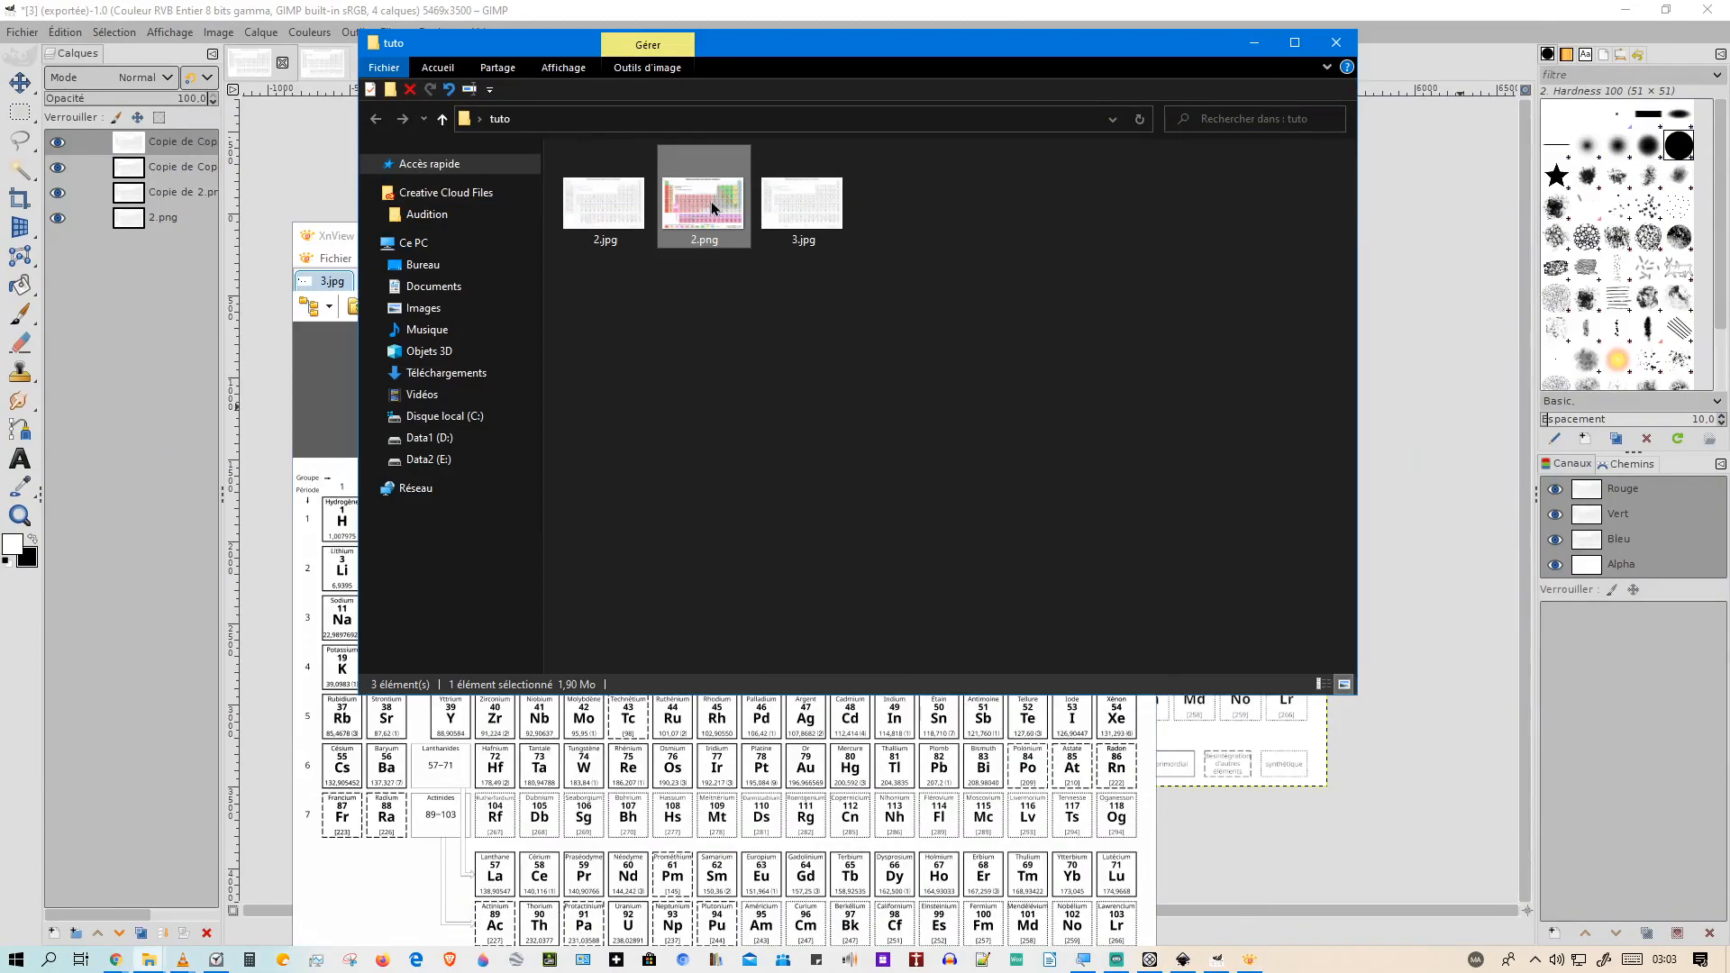
double_click(712, 208)
left_click_drag(897, 11, 917, 206)
left_click_drag(329, 237, 1107, 170)
left_click_drag(884, 195, 540, 50)
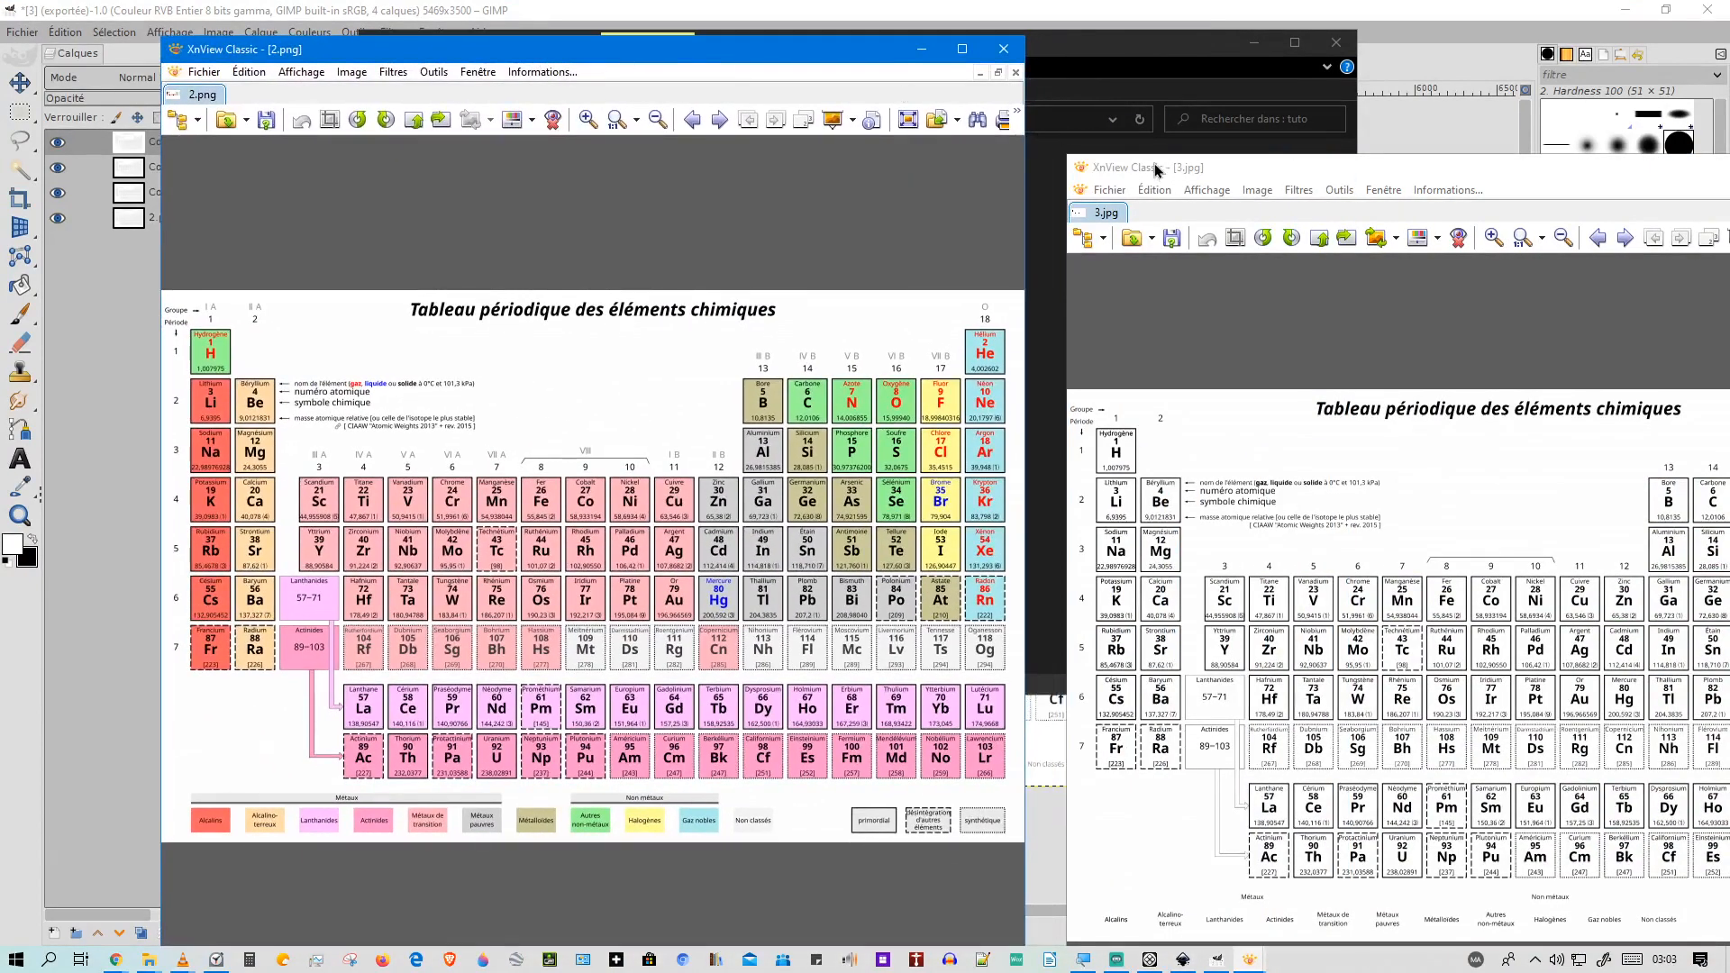
left_click_drag(1158, 171, 998, 57)
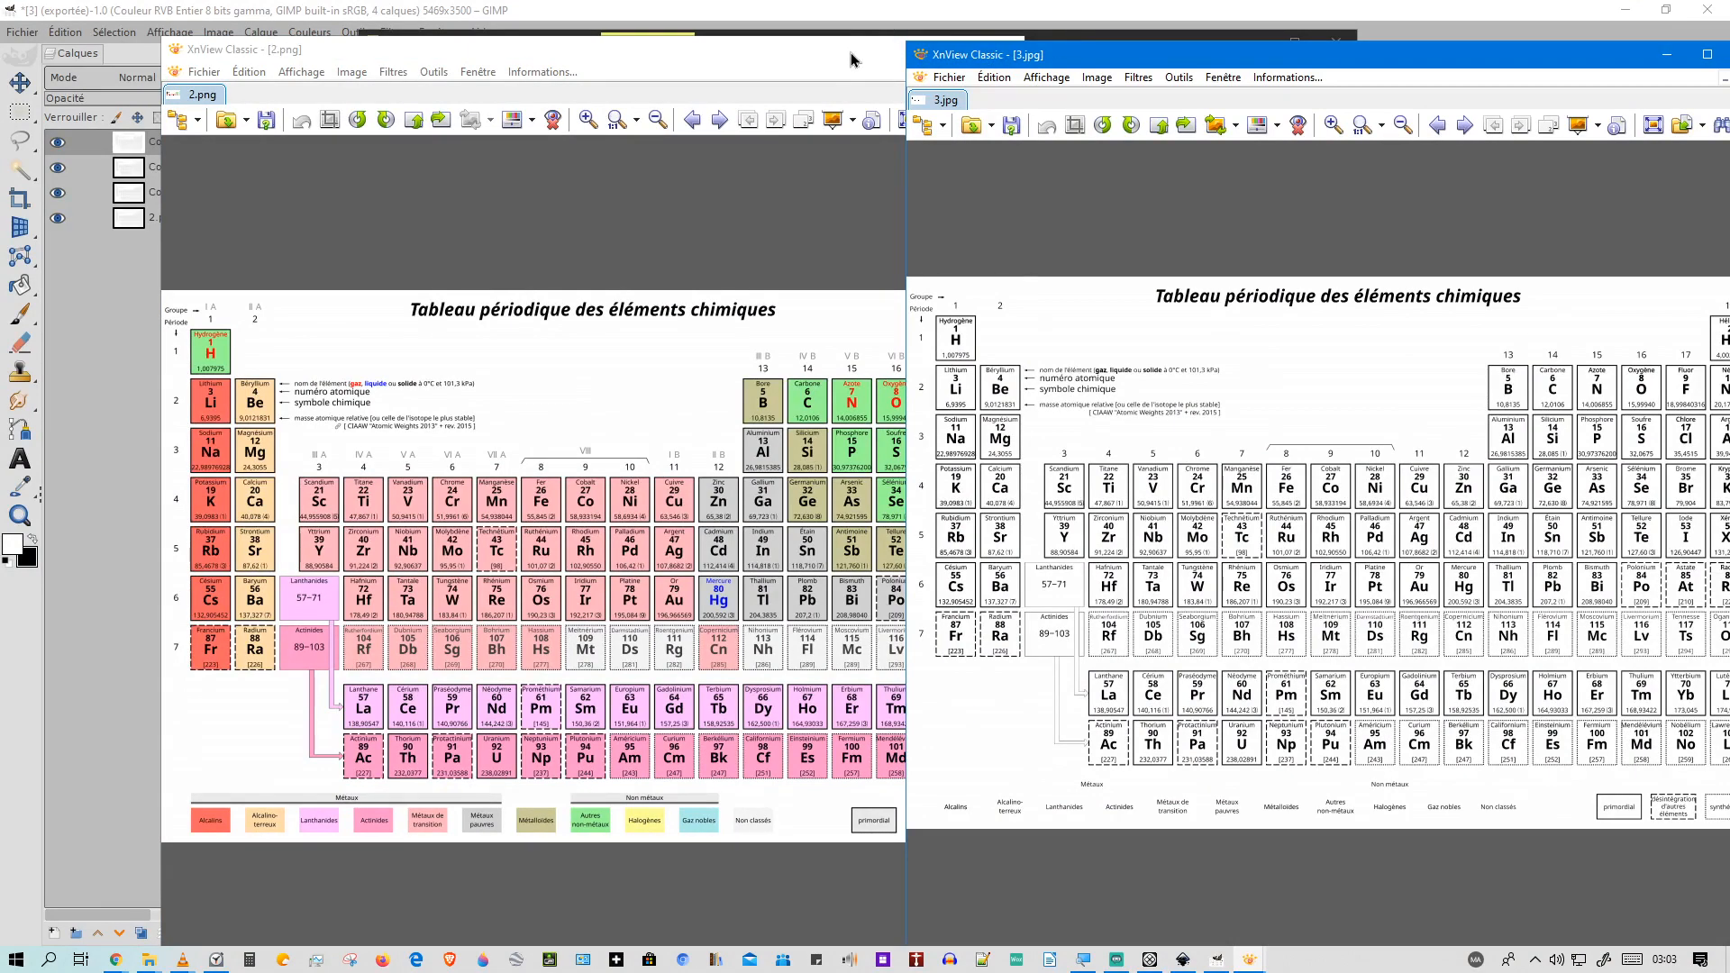
left_click_drag(850, 59, 723, 37)
left_click_drag(1039, 60, 962, 20)
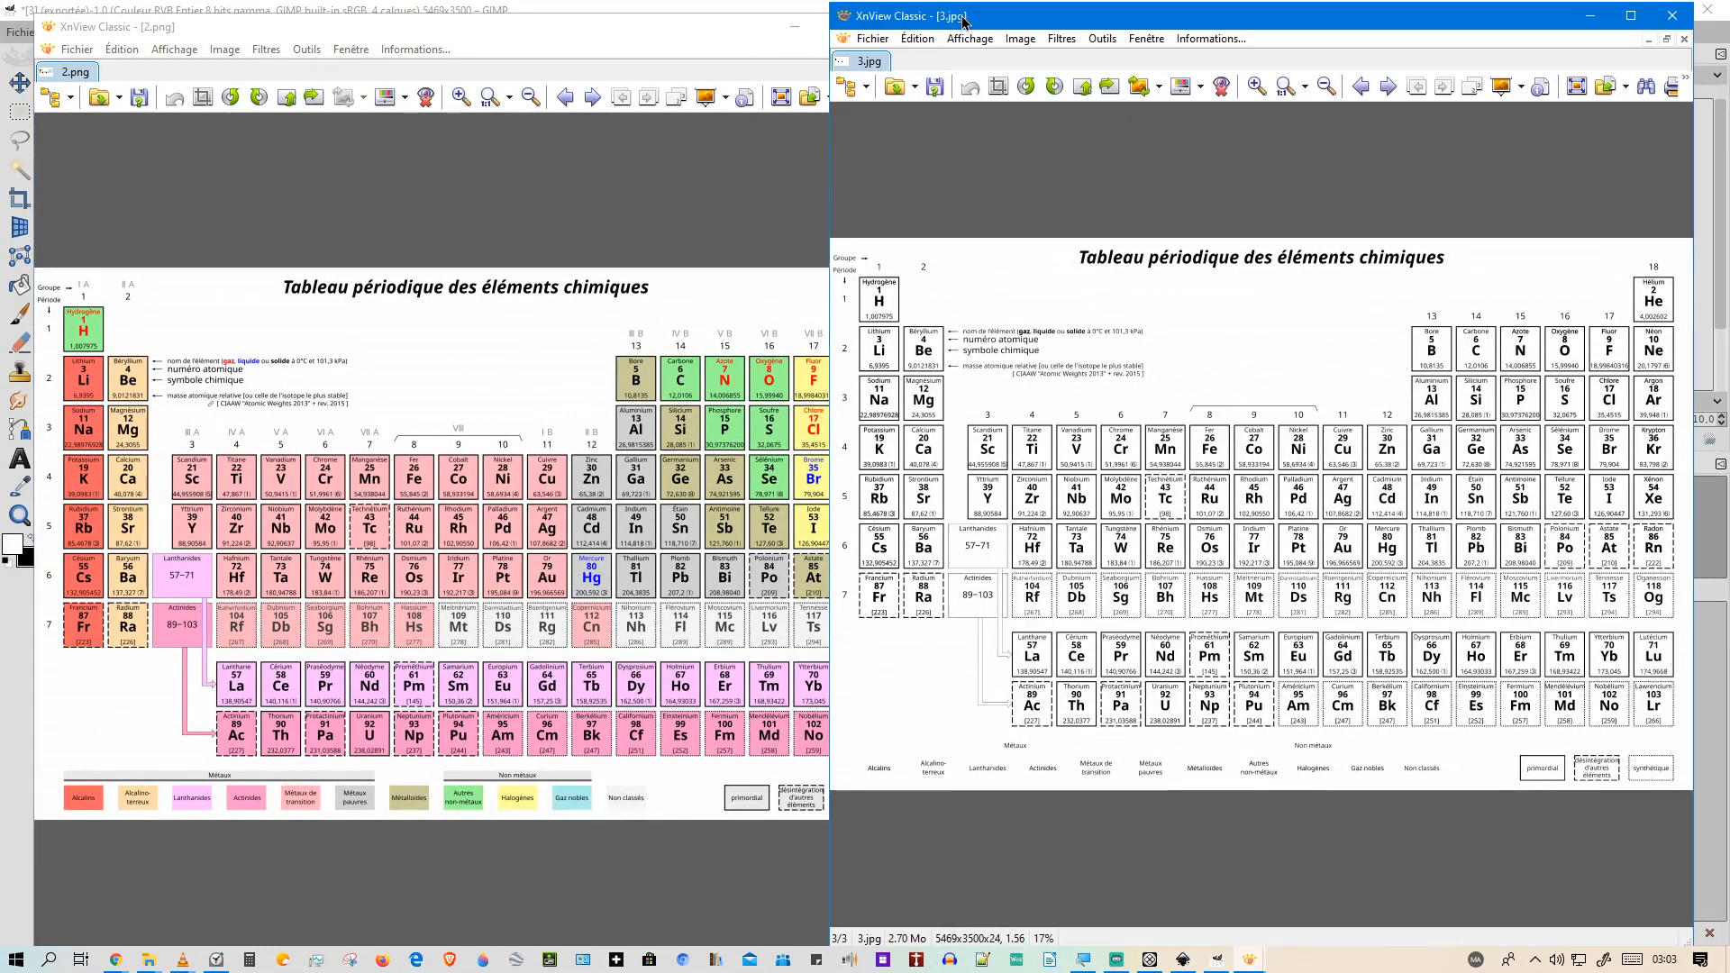